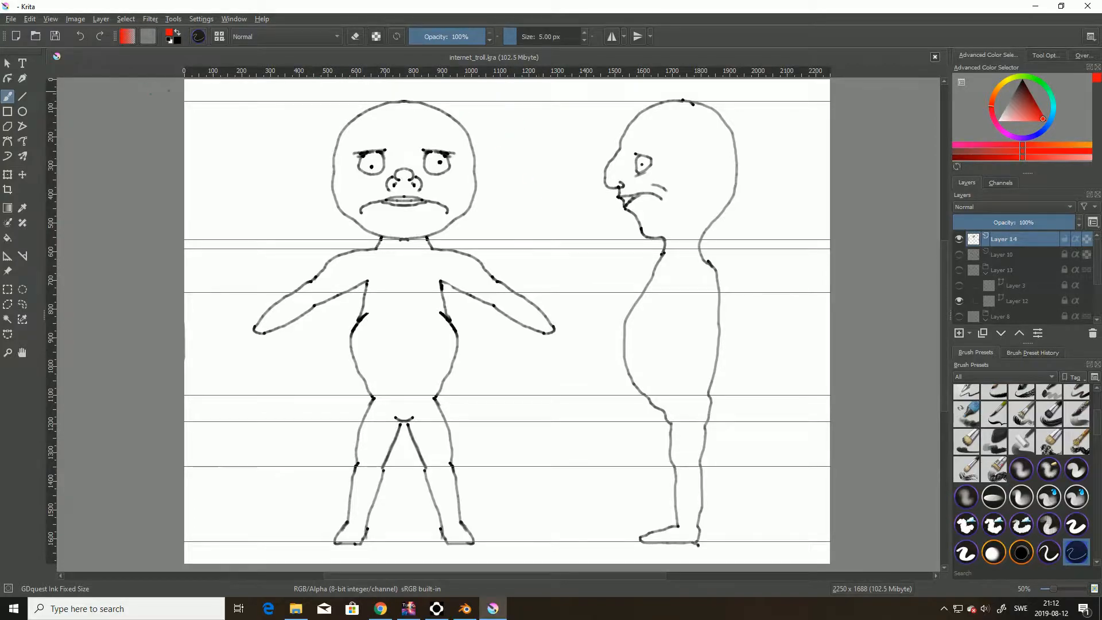
# Unlock the guides and remove the six horizontal guides lying between the top-of-head guide and the foot guide
pyautogui.click(9, 63)
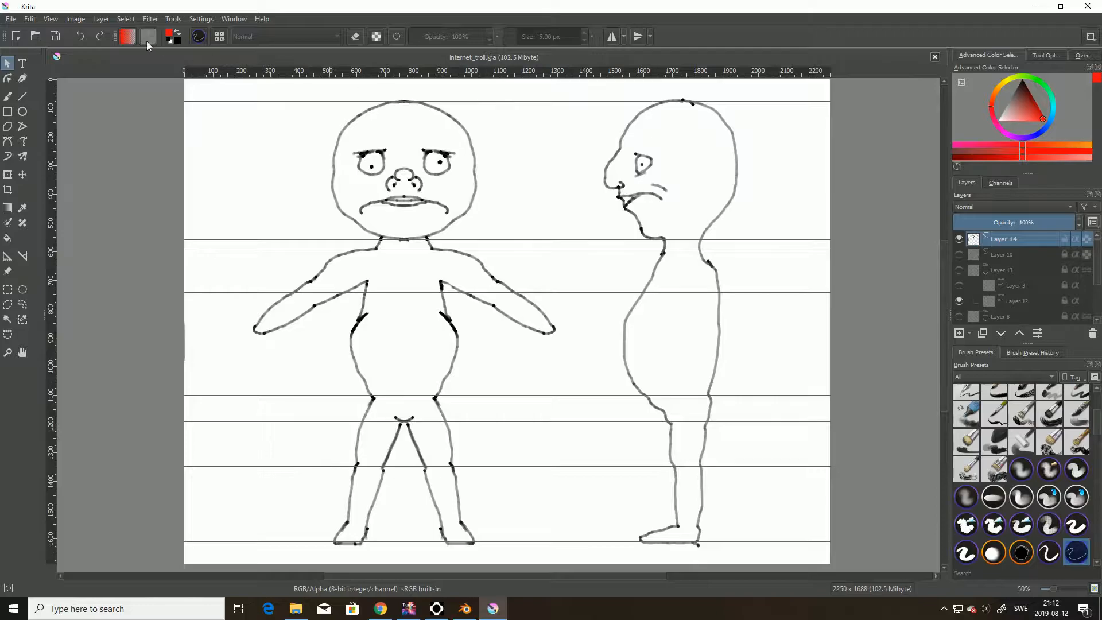
pyautogui.click(50, 19)
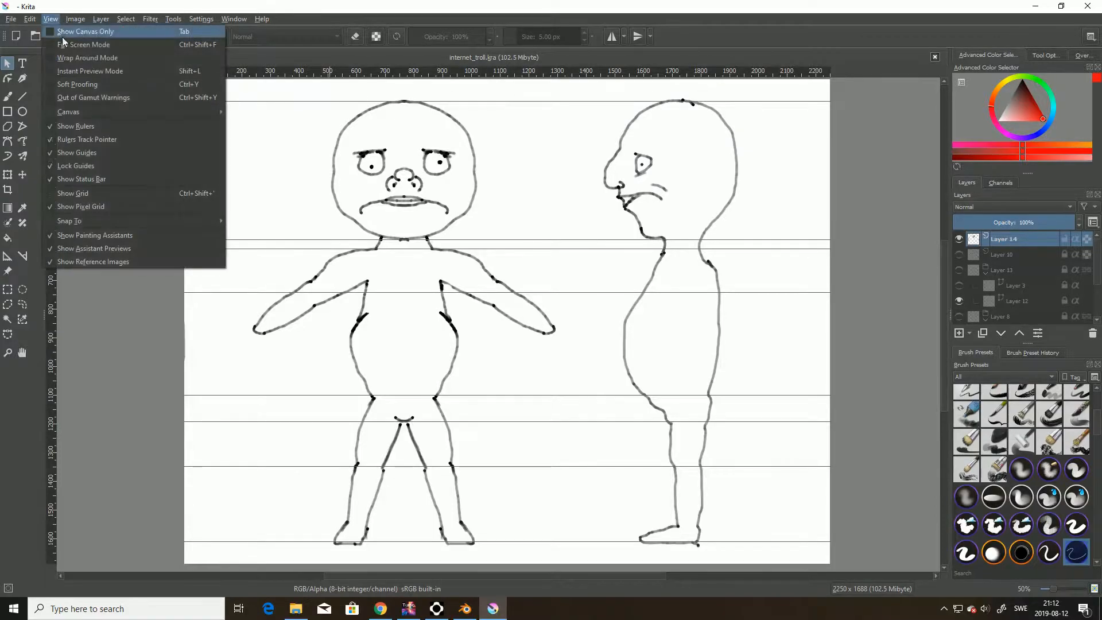
pyautogui.click(87, 167)
pyautogui.moveTo(531, 239); pyautogui.dragTo(531, 71)
pyautogui.moveTo(534, 248); pyautogui.dragTo(541, 66)
pyautogui.moveTo(548, 289); pyautogui.dragTo(554, 68)
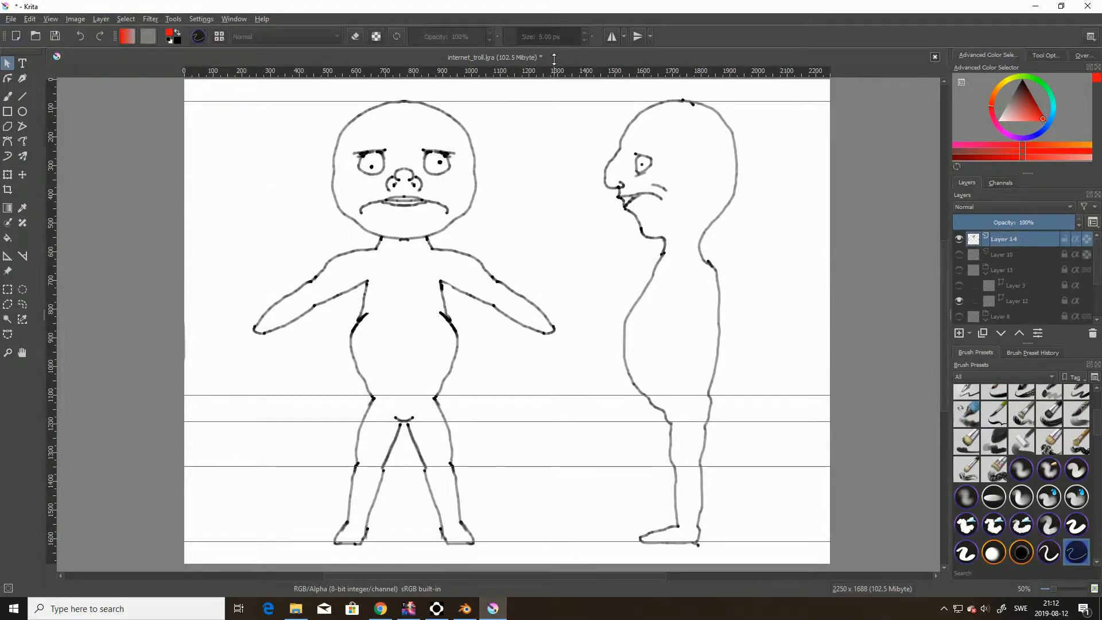
pyautogui.moveTo(542, 392); pyautogui.dragTo(562, 66)
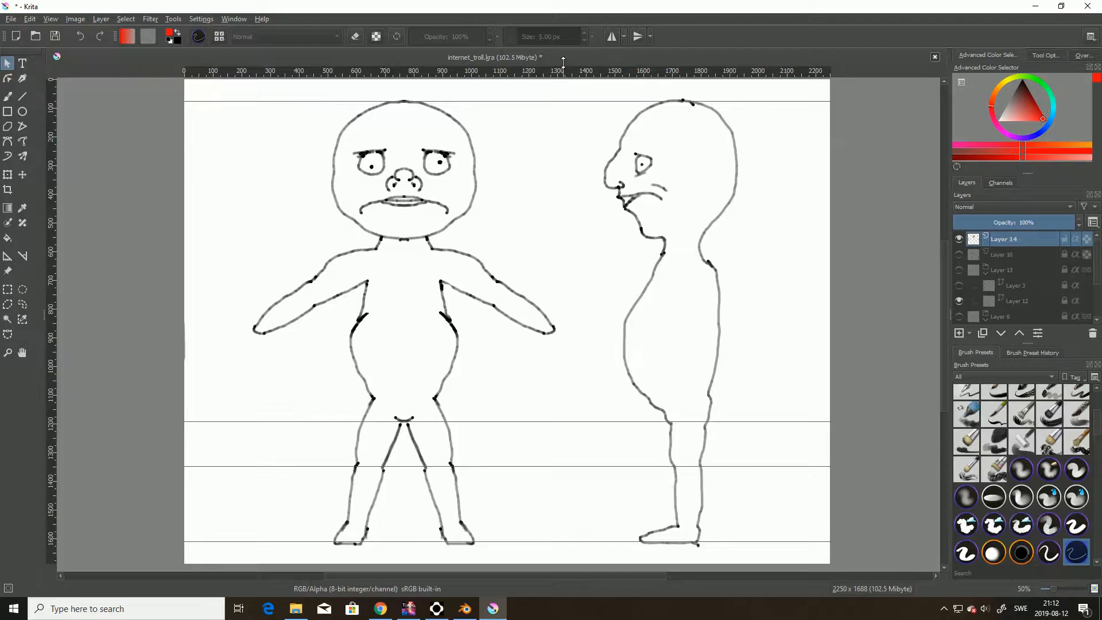
pyautogui.moveTo(566, 418); pyautogui.dragTo(588, 66)
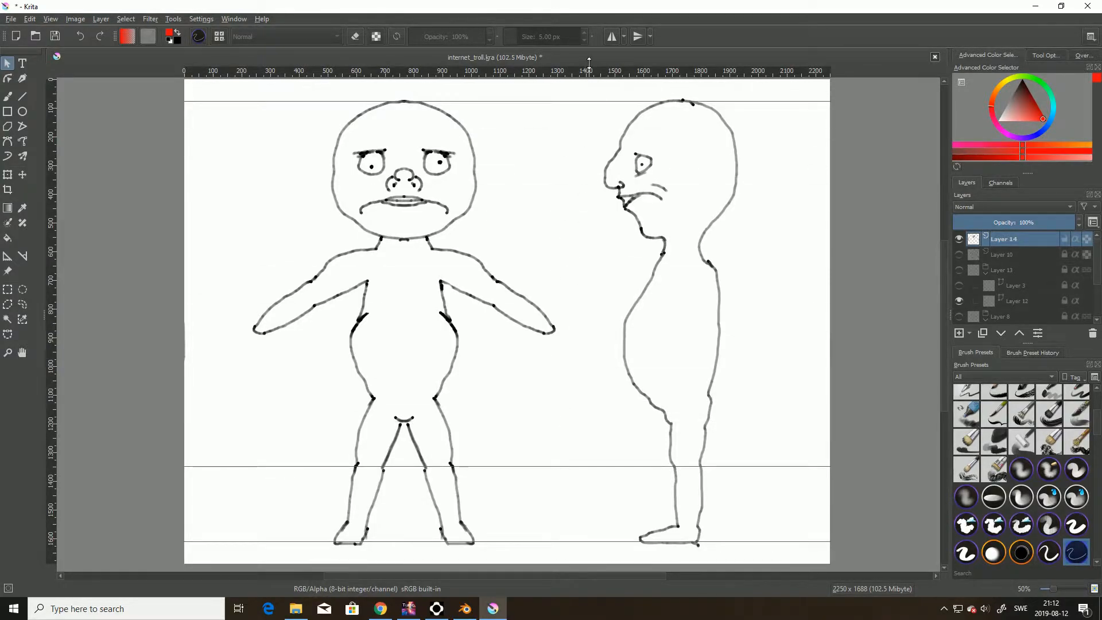
pyautogui.moveTo(570, 465); pyautogui.dragTo(597, 71)
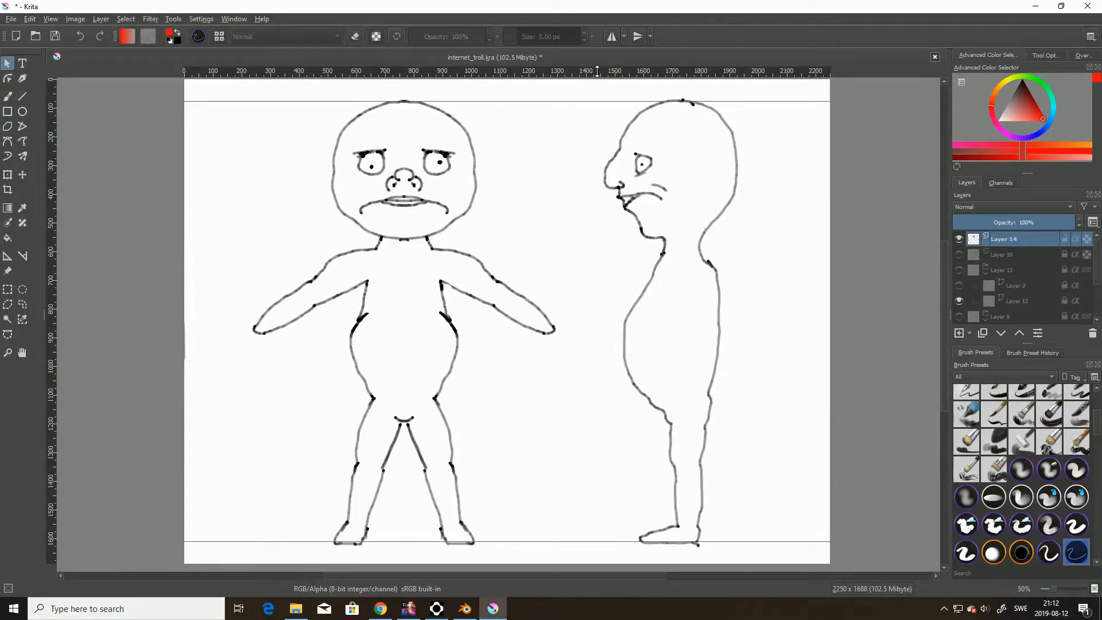
# Lower the bottom horizontal guide slightly so it runs through the soles of the feet in both views
pyautogui.keyDown('ctrl'); pyautogui.scroll(-1, 705, 138); pyautogui.keyUp('ctrl')
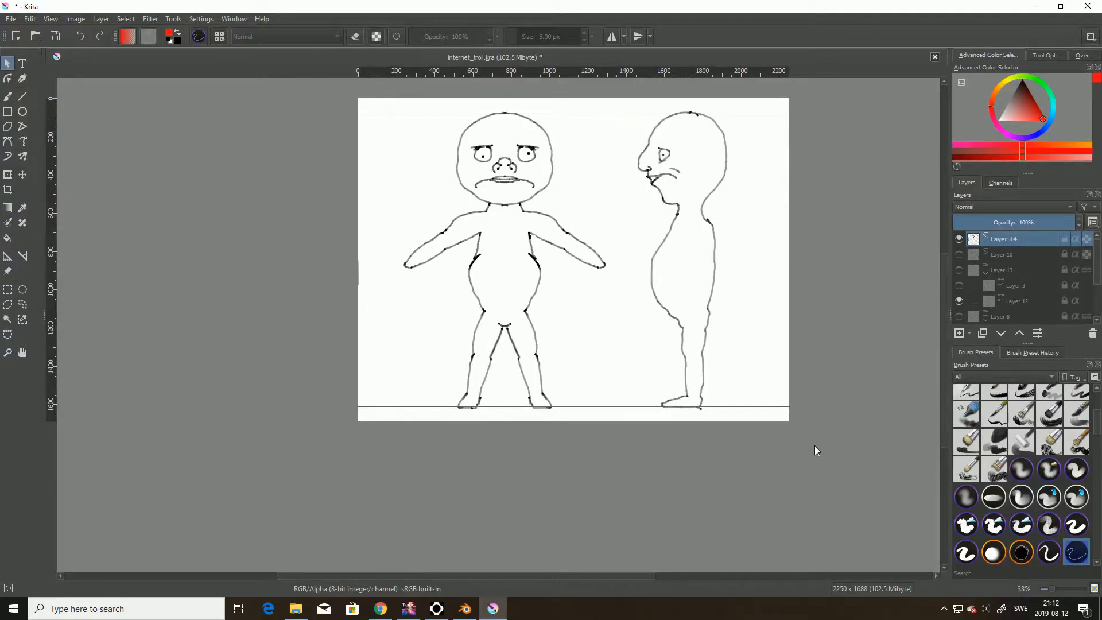
pyautogui.keyDown('ctrl'); pyautogui.scroll(3, 561, 511); pyautogui.keyUp('ctrl')
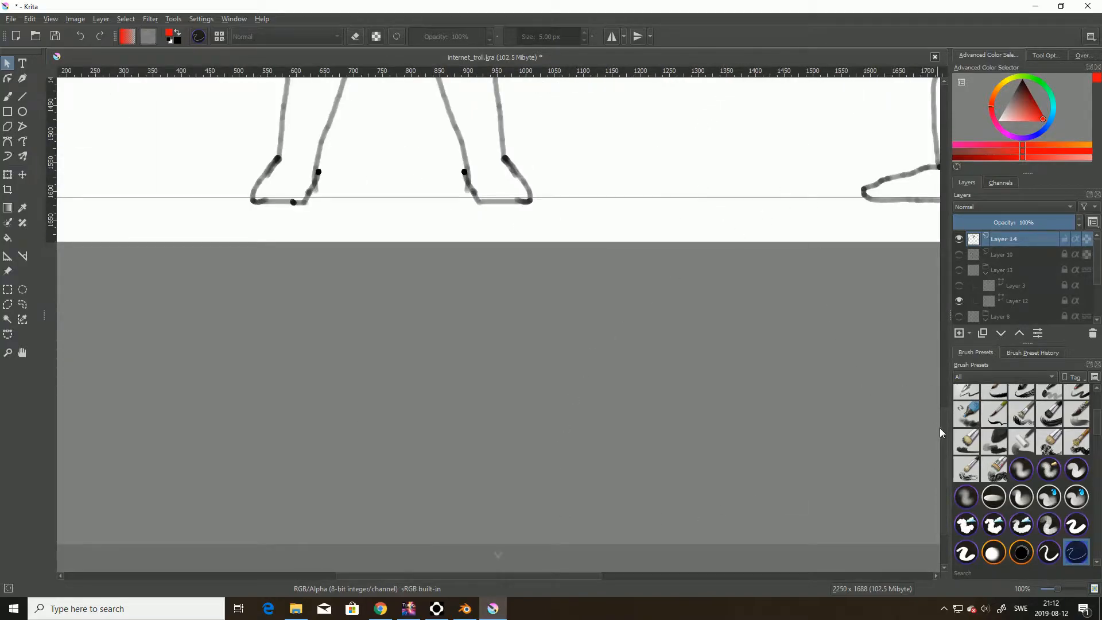
pyautogui.scroll(5, 941, 418)
pyautogui.keyDown('ctrl'); pyautogui.scroll(2, 769, 403); pyautogui.keyUp('ctrl')
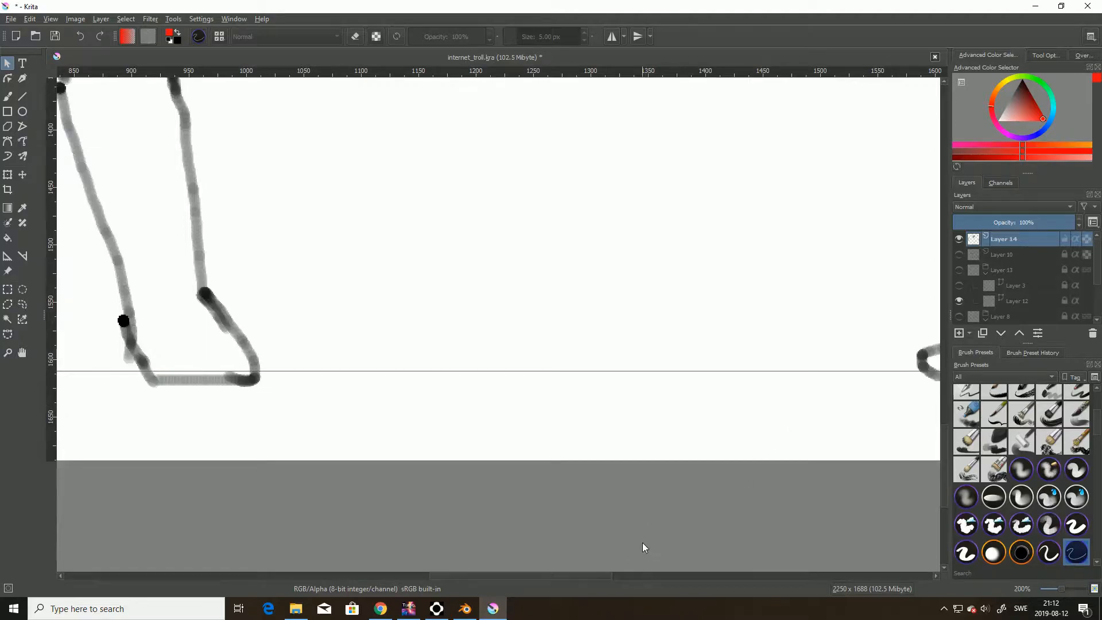
pyautogui.moveTo(558, 575); pyautogui.dragTo(572, 574)
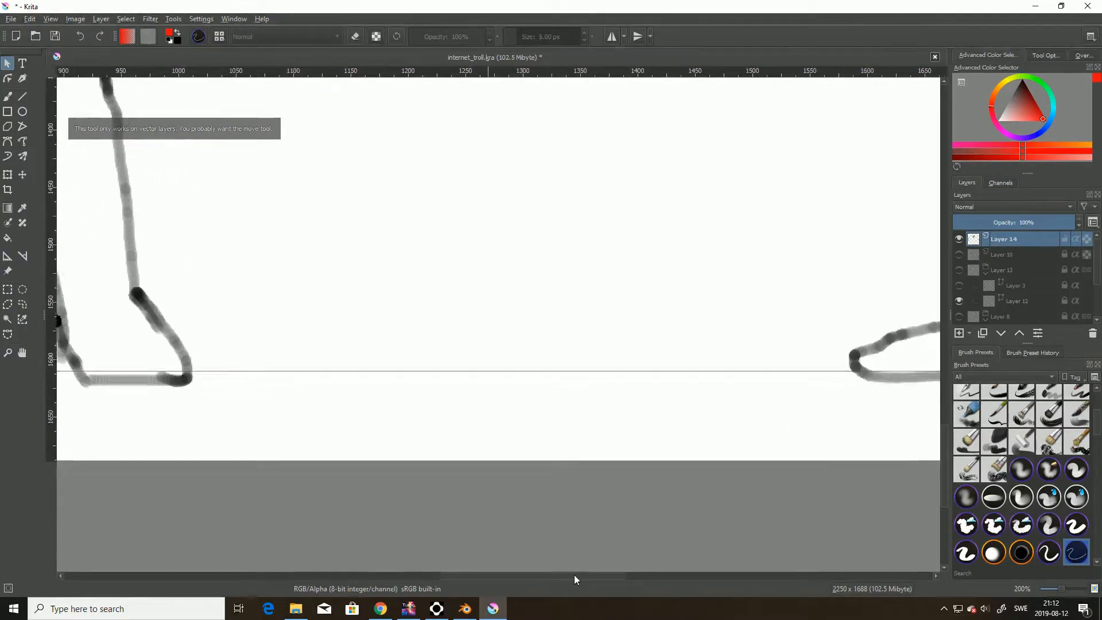
pyautogui.moveTo(616, 371); pyautogui.dragTo(614, 383)
# Turn on horizontal mirroring and shift the mirror axis onto the centre line of the front-view face
pyautogui.keyDown('ctrl'); pyautogui.scroll(-8, 597, 466); pyautogui.keyUp('ctrl')
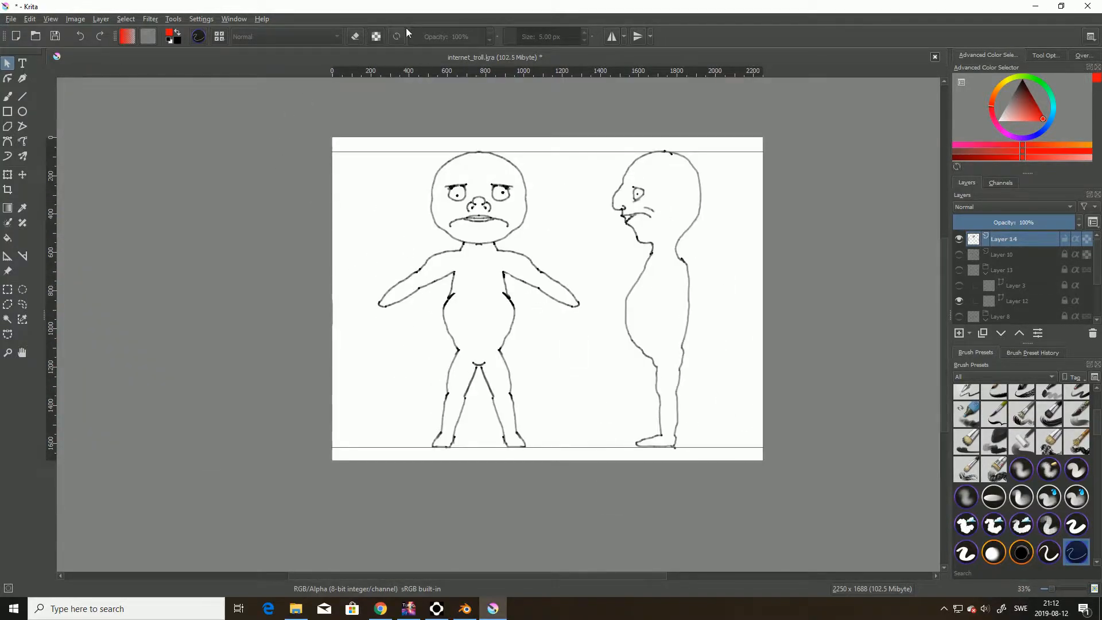
pyautogui.keyDown('ctrl'); pyautogui.scroll(3, 561, 119); pyautogui.keyUp('ctrl')
pyautogui.keyDown('ctrl'); pyautogui.scroll(-1, 652, 250); pyautogui.keyUp('ctrl')
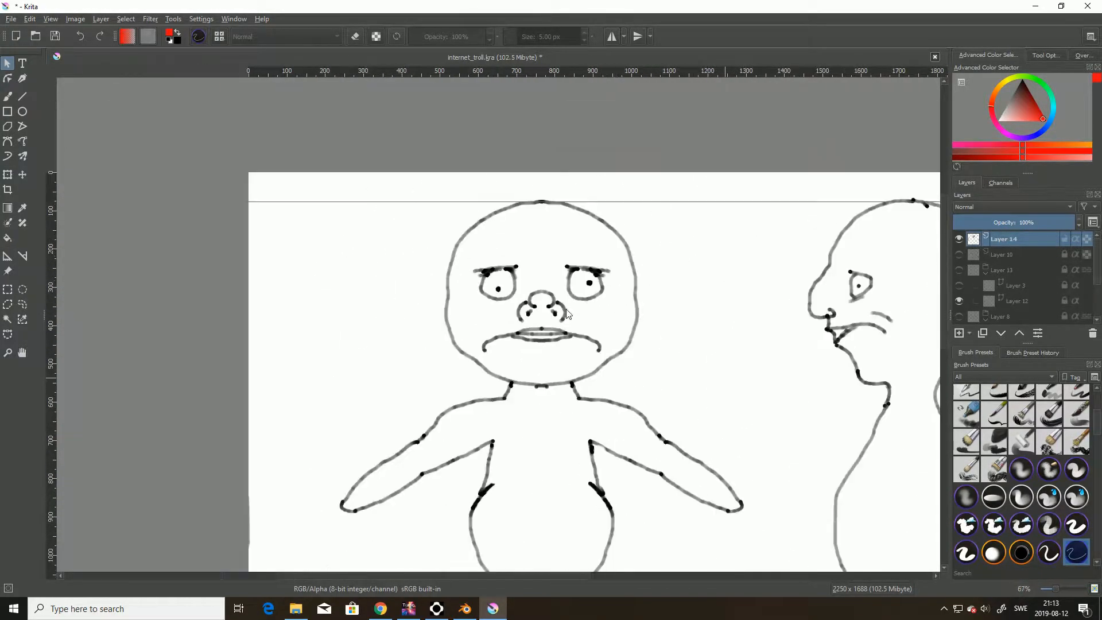
pyautogui.keyDown('ctrl'); pyautogui.scroll(2, 571, 306); pyautogui.keyUp('ctrl')
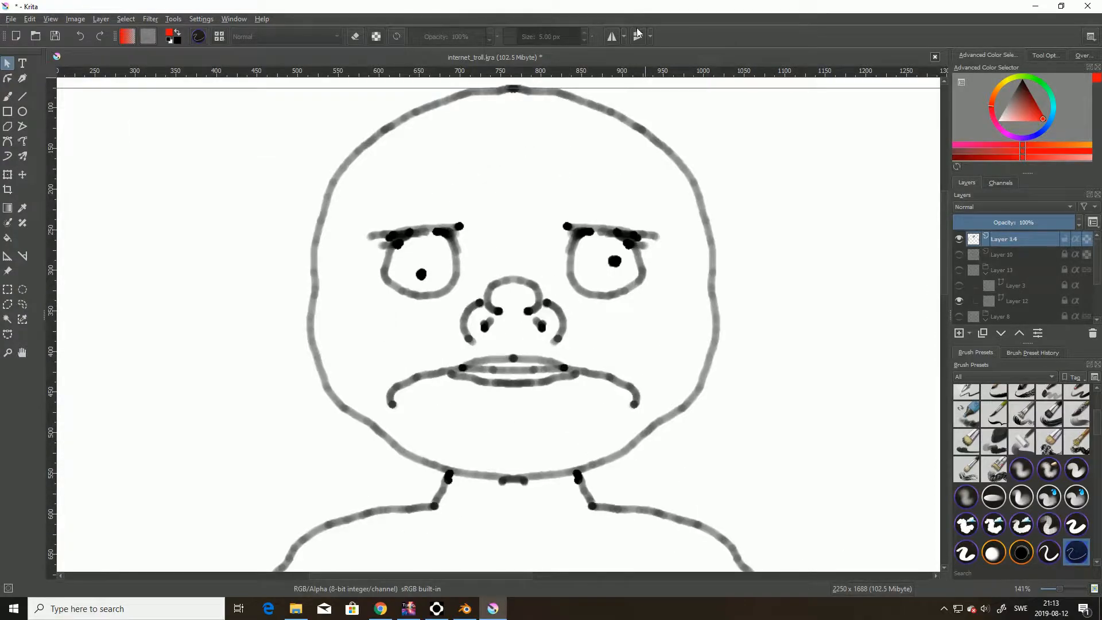
pyautogui.click(612, 37)
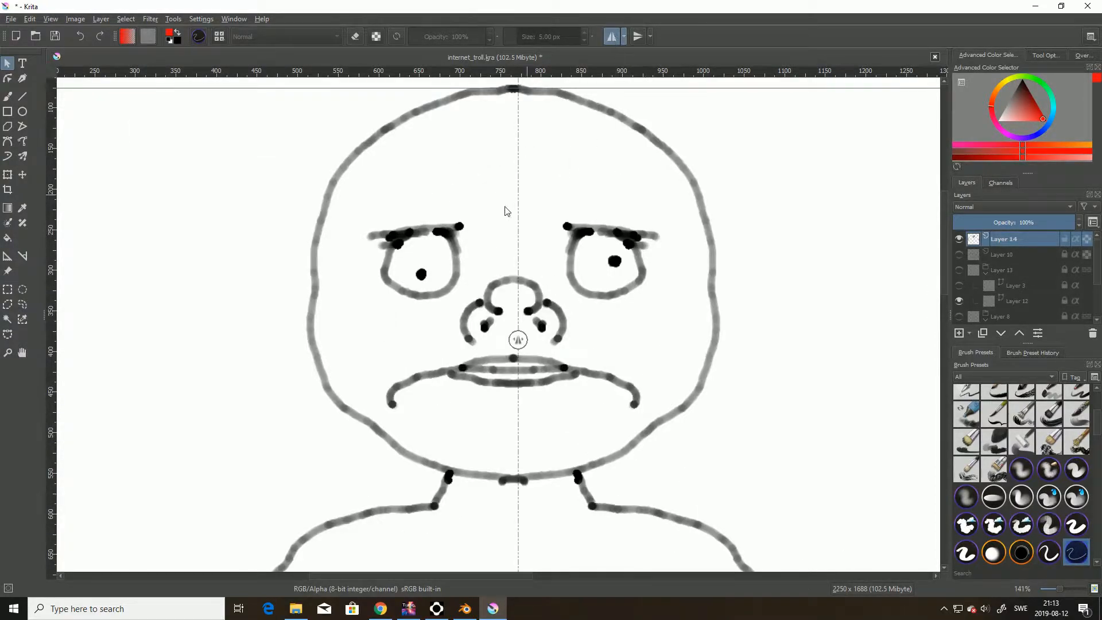
pyautogui.moveTo(518, 340); pyautogui.dragTo(514, 343)
# Test the mirror axis with a red brush dot on the eyebrow's inner end, undo the dot, and nudge the axis slightly
pyautogui.keyDown('ctrl'); pyautogui.scroll(3, 534, 265); pyautogui.keyUp('ctrl')
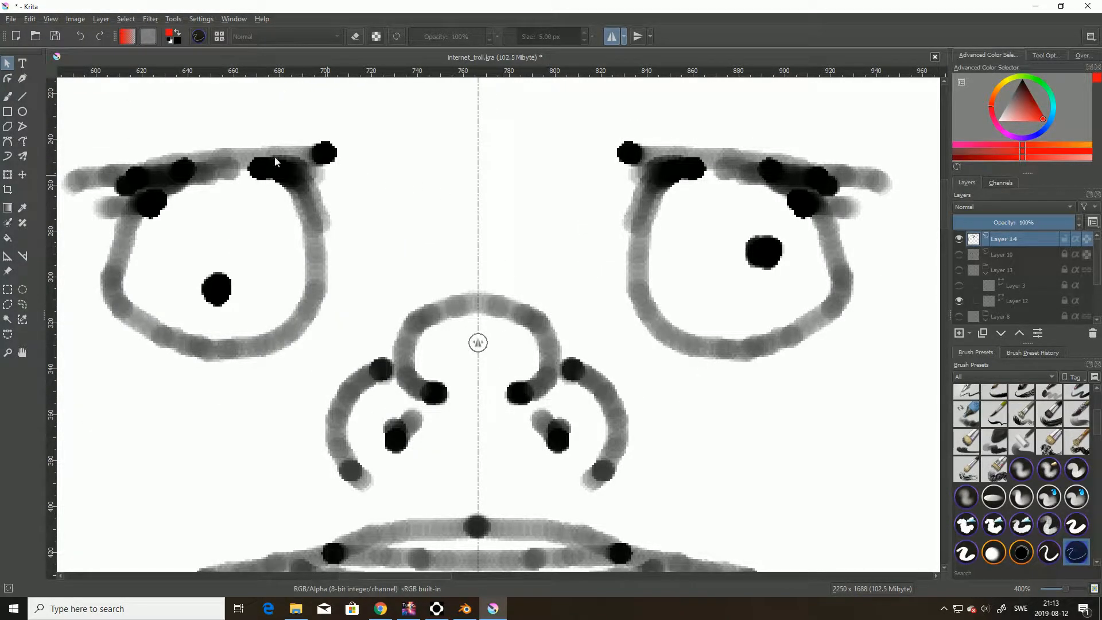
pyautogui.click(7, 96)
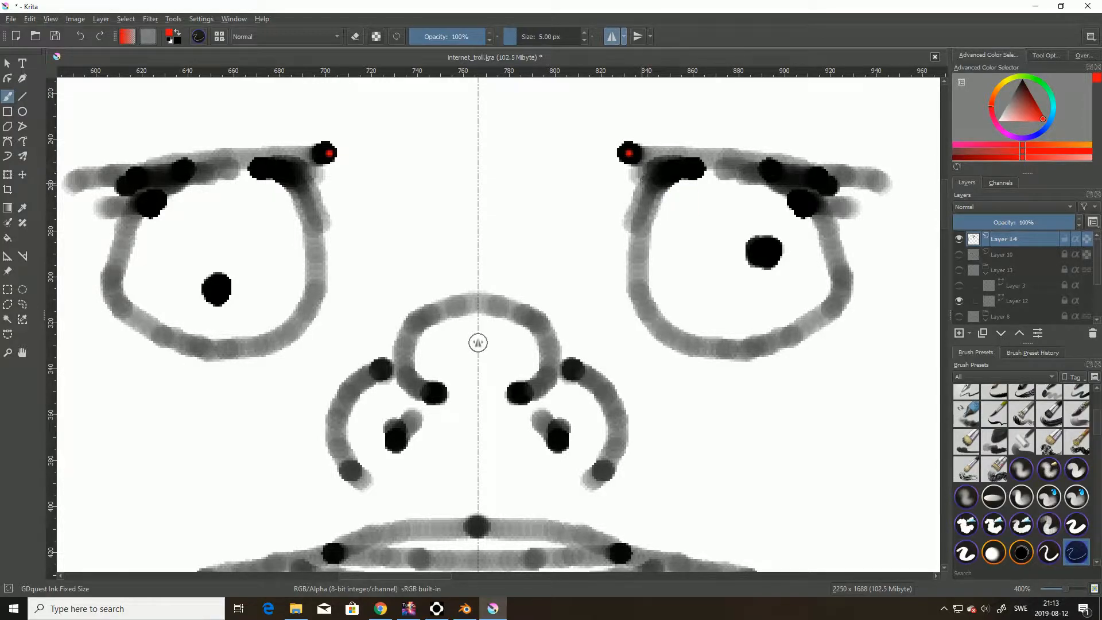
pyautogui.hotkey('ctrl', 'z')
pyautogui.moveTo(478, 344); pyautogui.dragTo(476, 343)
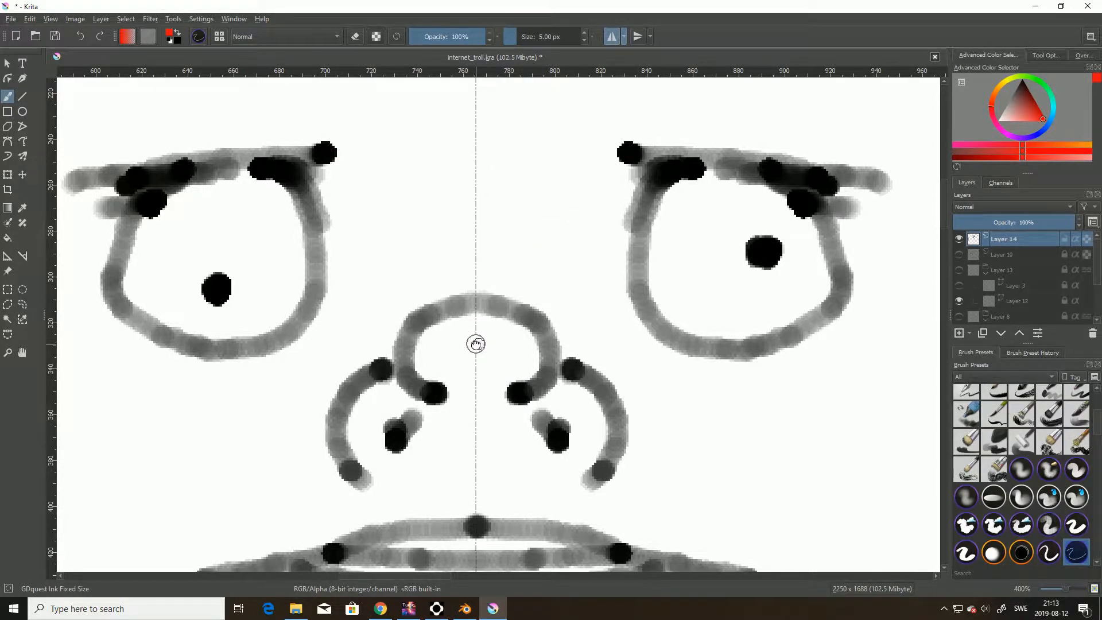
# Paint another red mirrored dot on the eyebrow's inner end, compare both sides up close, and undo it
pyautogui.click(627, 153)
pyautogui.scroll(3, 356, 150)
pyautogui.scroll(-1, 482, 185)
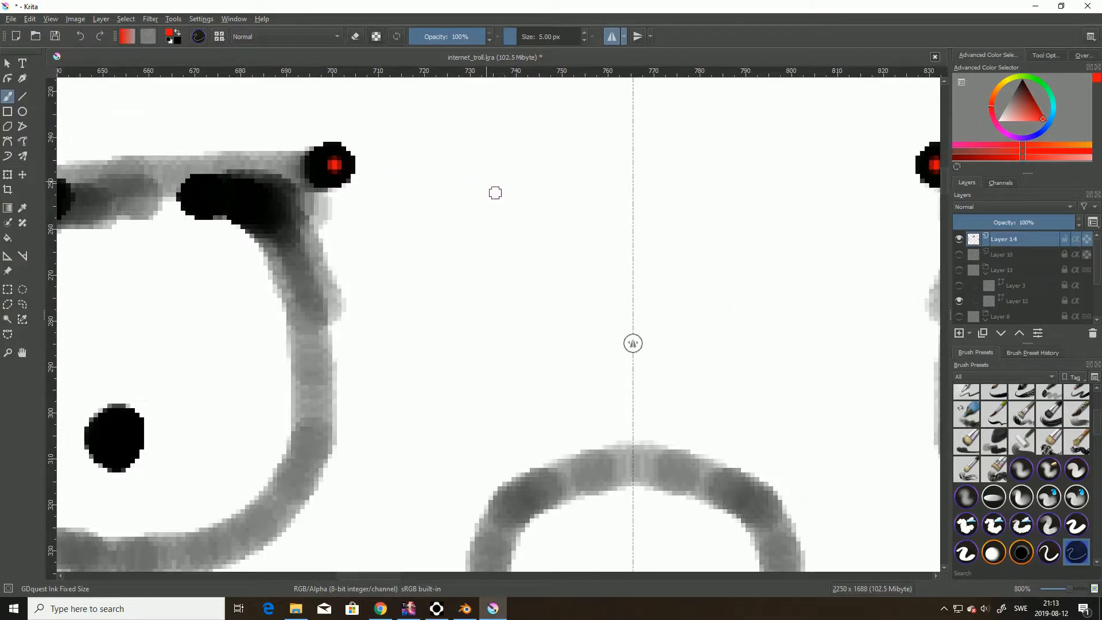
pyautogui.moveTo(391, 574); pyautogui.dragTo(404, 576)
pyautogui.press('ctrl')
pyautogui.hotkey('ctrl', 'z')
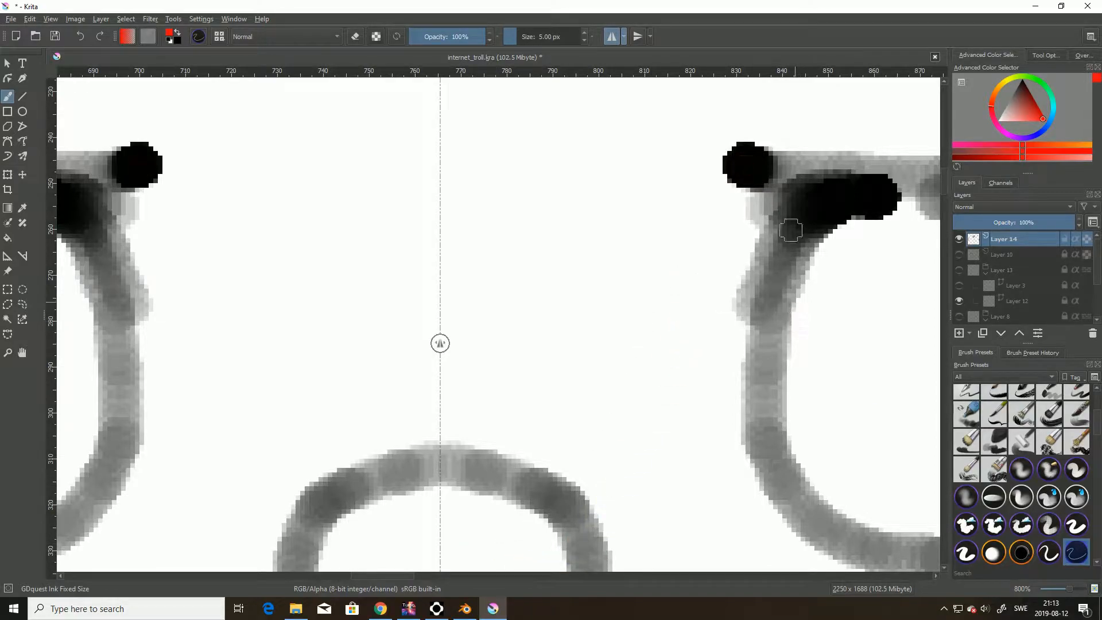
# Add a new paint layer, try a mirrored red dot at the eyebrow's inner edge, and undo that dot
pyautogui.click(958, 334)
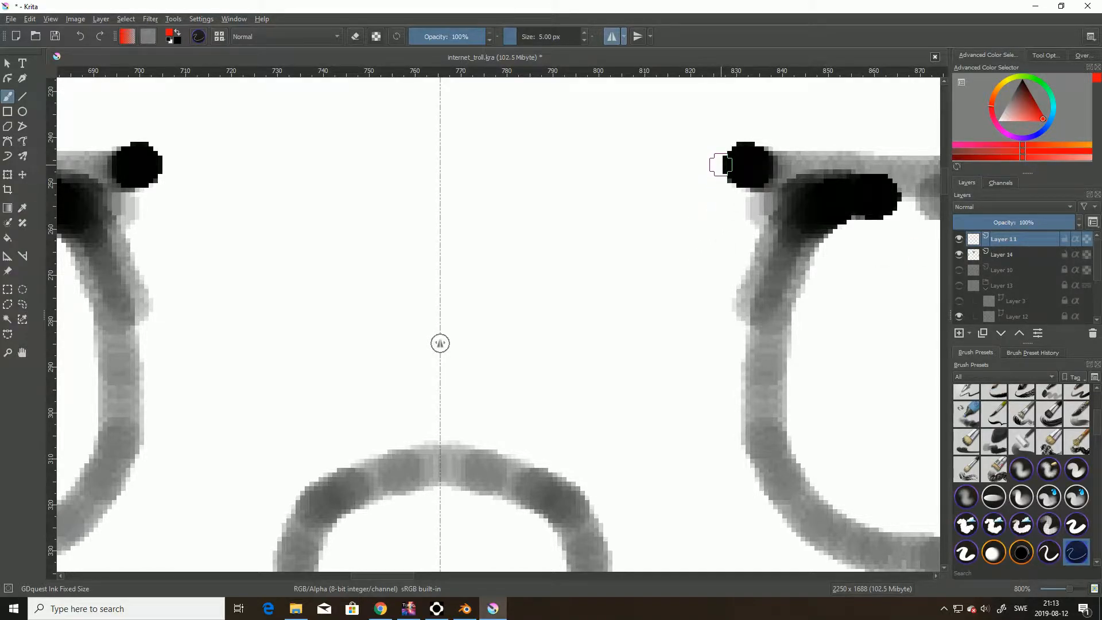
pyautogui.click(719, 165)
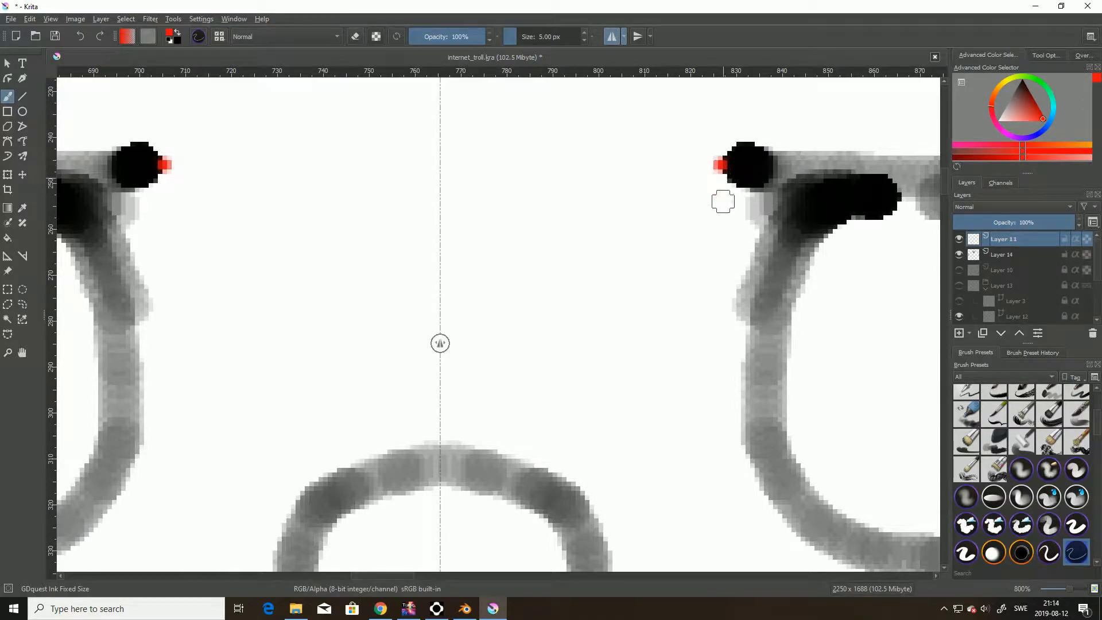
pyautogui.keyDown('ctrl'); pyautogui.click(701, 227); pyautogui.keyUp('ctrl')
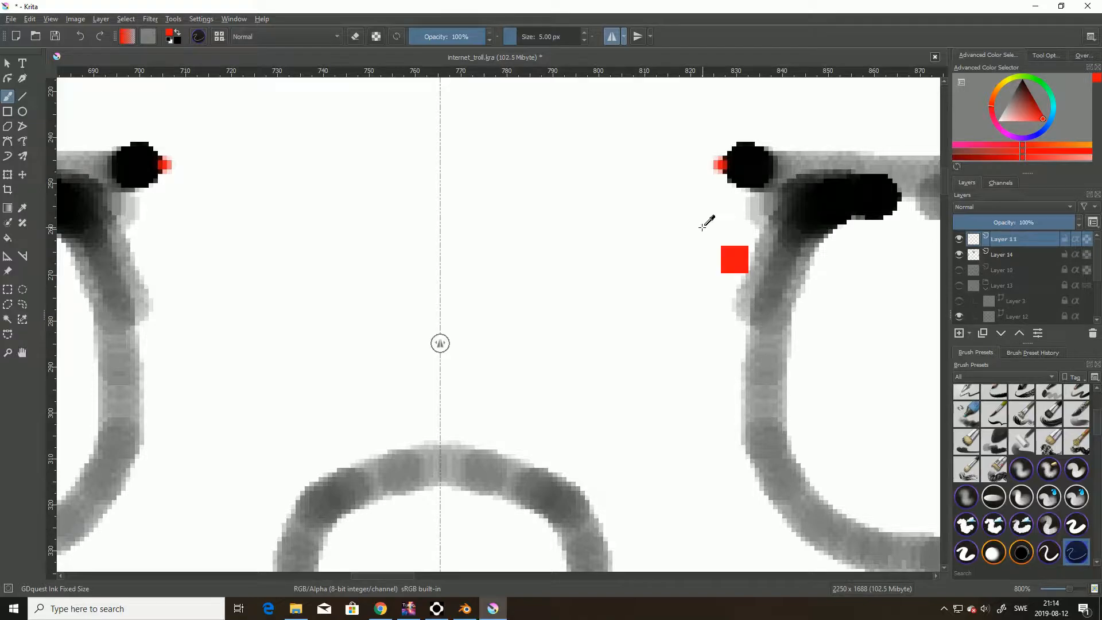
pyautogui.hotkey('ctrl', 'z')
# Place a vertical guide at about 1300 px, between the front view's hand and the side view, and lock the guides
pyautogui.scroll(-9, 701, 228)
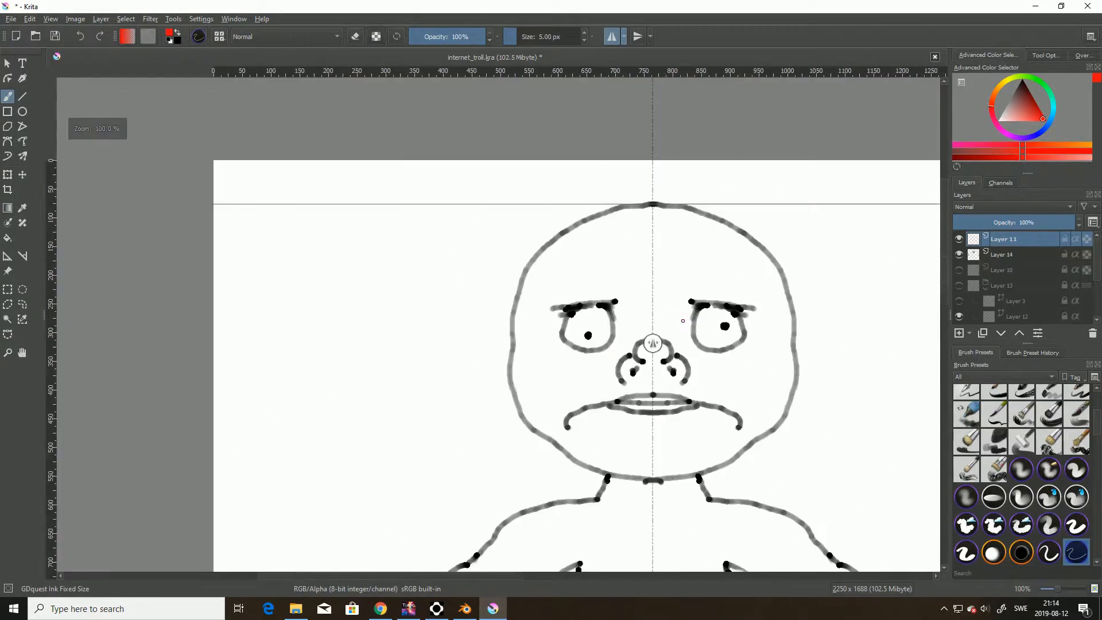
pyautogui.moveTo(525, 575); pyautogui.dragTo(638, 574)
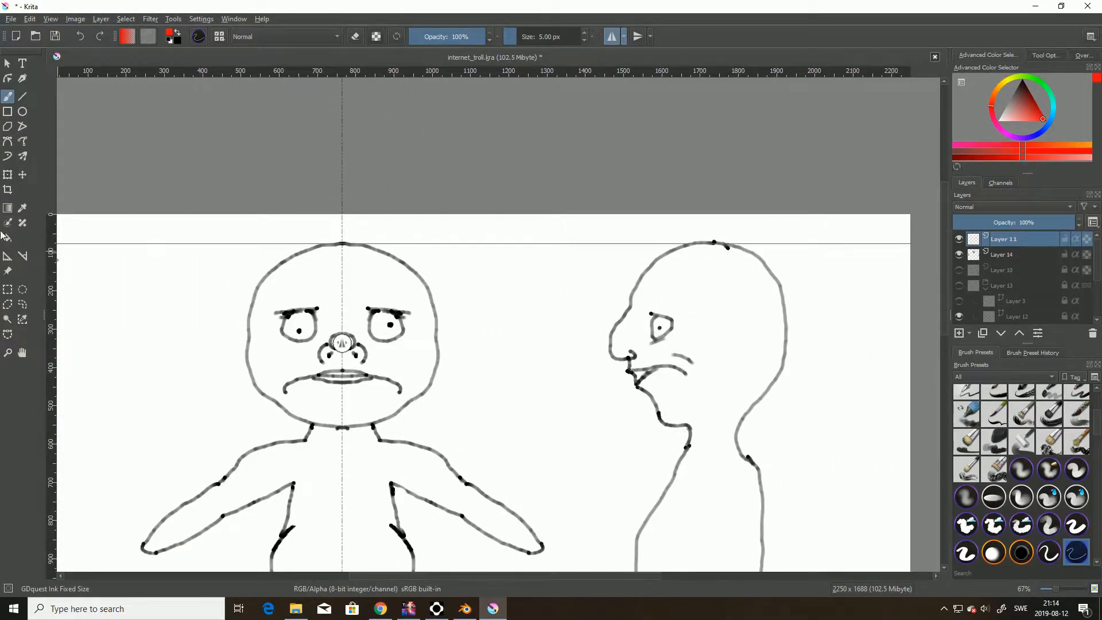
pyautogui.moveTo(50, 260); pyautogui.dragTo(548, 284)
pyautogui.scroll(8, 537, 297)
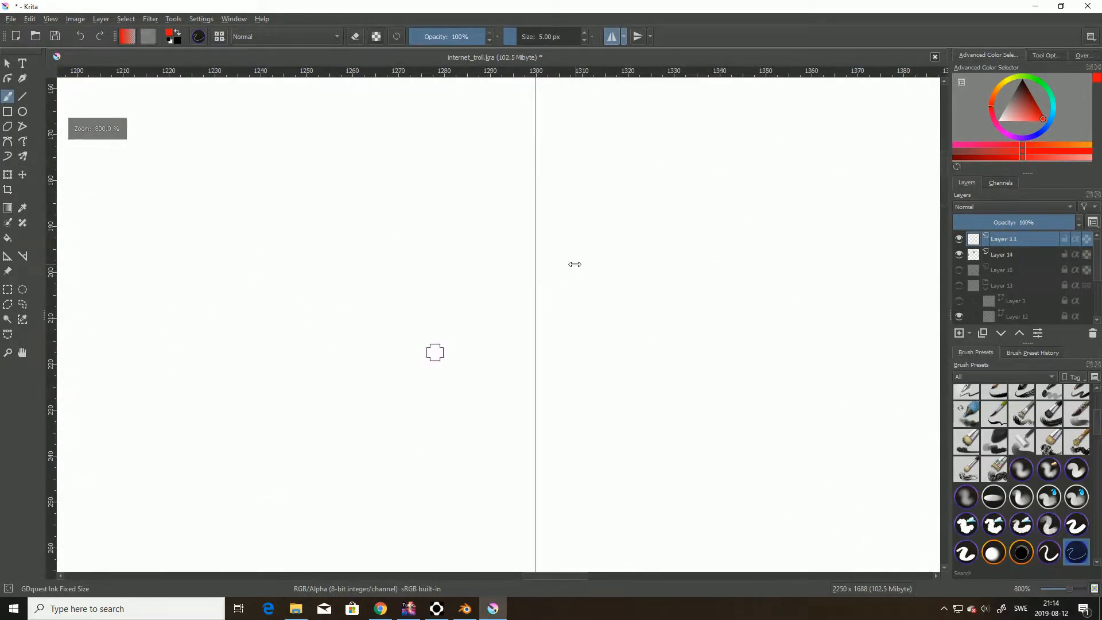
pyautogui.click(11, 19)
pyautogui.moveTo(50, 22)
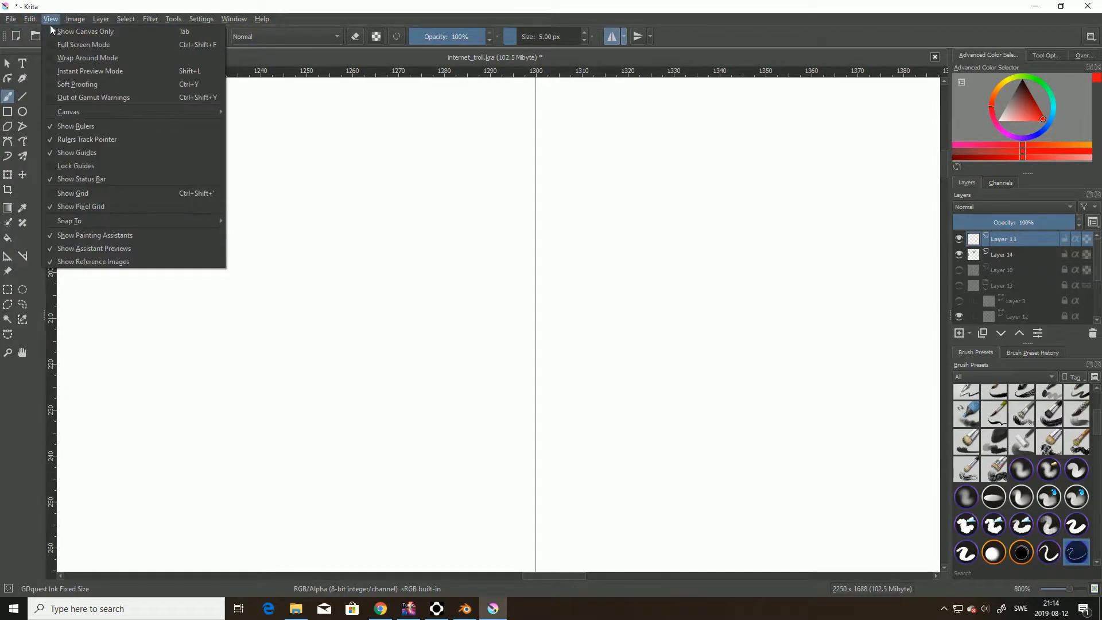
pyautogui.click(78, 164)
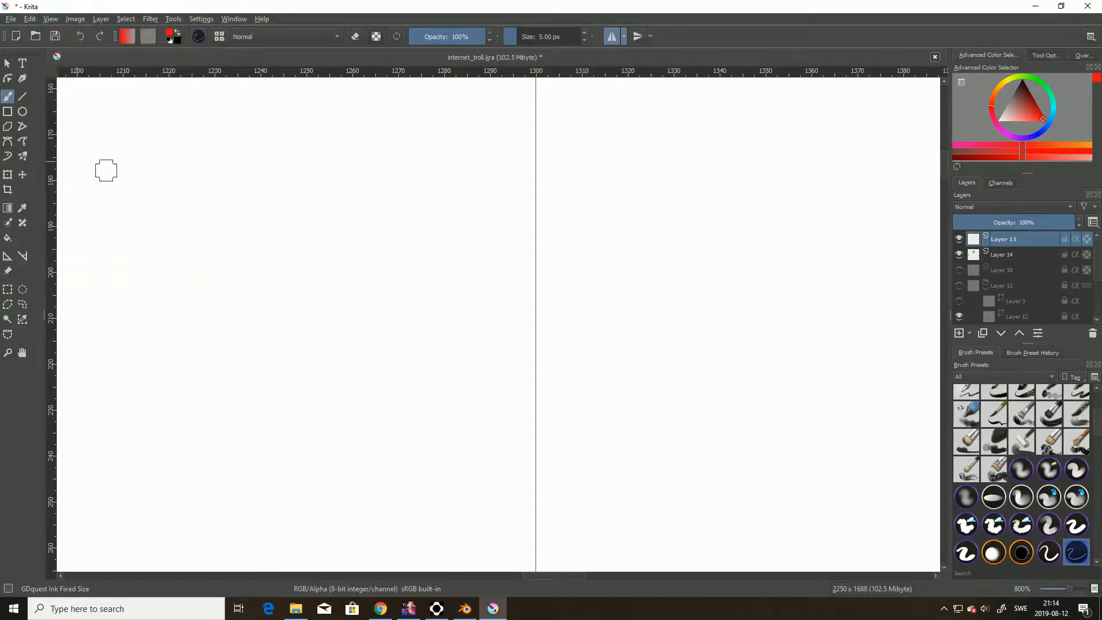
# Paint a mirrored red marker dot directly on the vertical guide at about 1300 px, near the 200 px height
pyautogui.click(535, 274)
pyautogui.scroll(2, 533, 256)
pyautogui.scroll(-4, 567, 320)
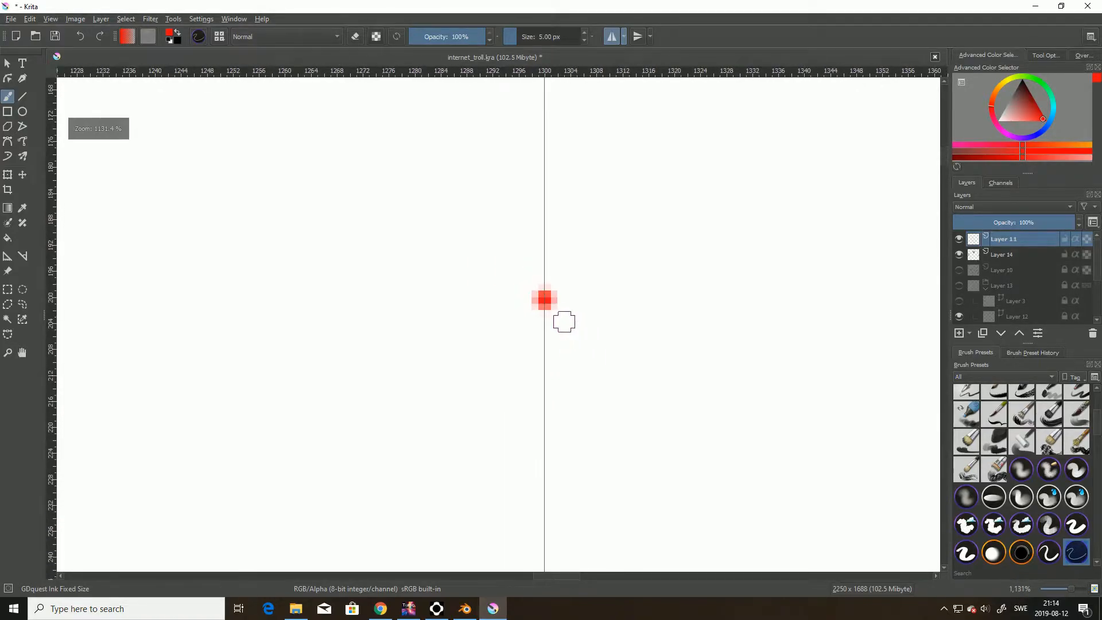
# Unlock the guides and place a second vertical guide at about 232 px, through the mirrored red marker dot
pyautogui.scroll(-5, 570, 369)
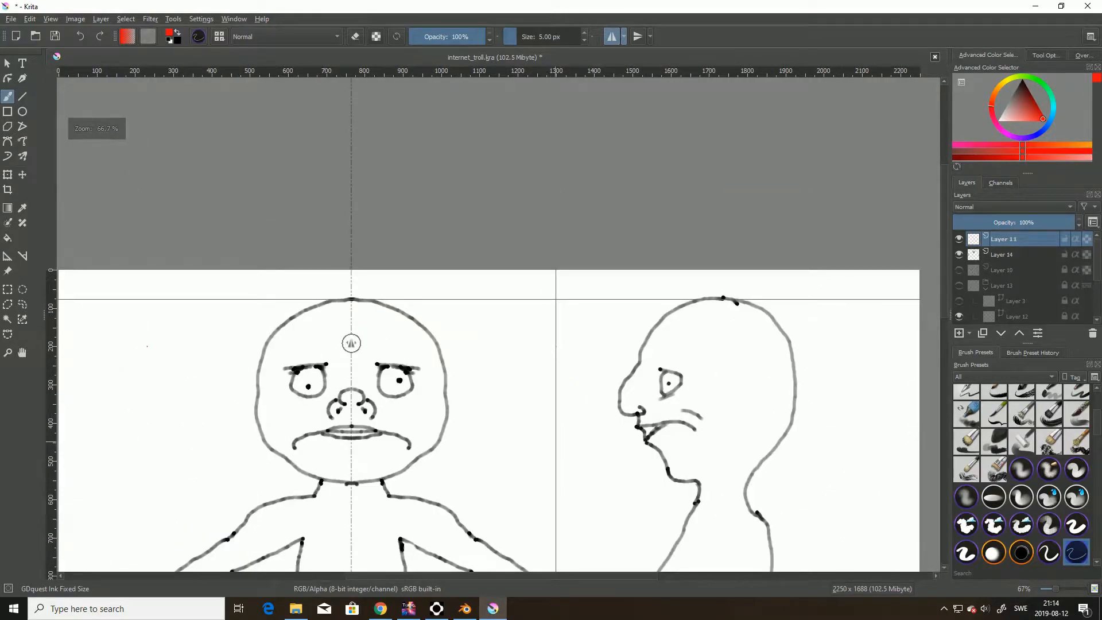
pyautogui.moveTo(567, 574); pyautogui.dragTo(448, 573)
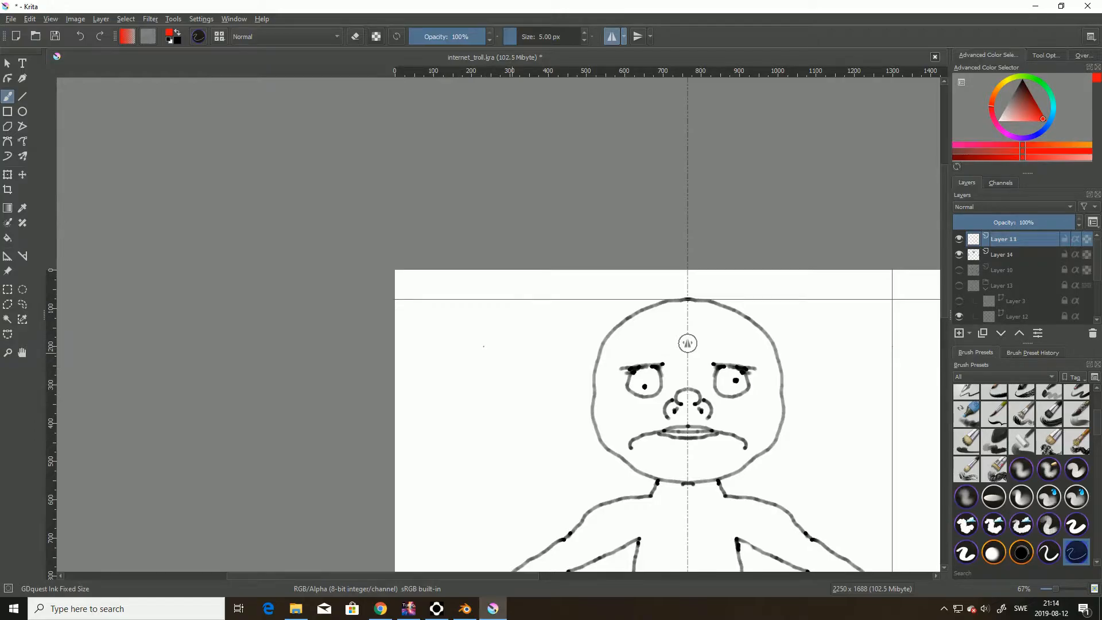
pyautogui.scroll(5, 483, 346)
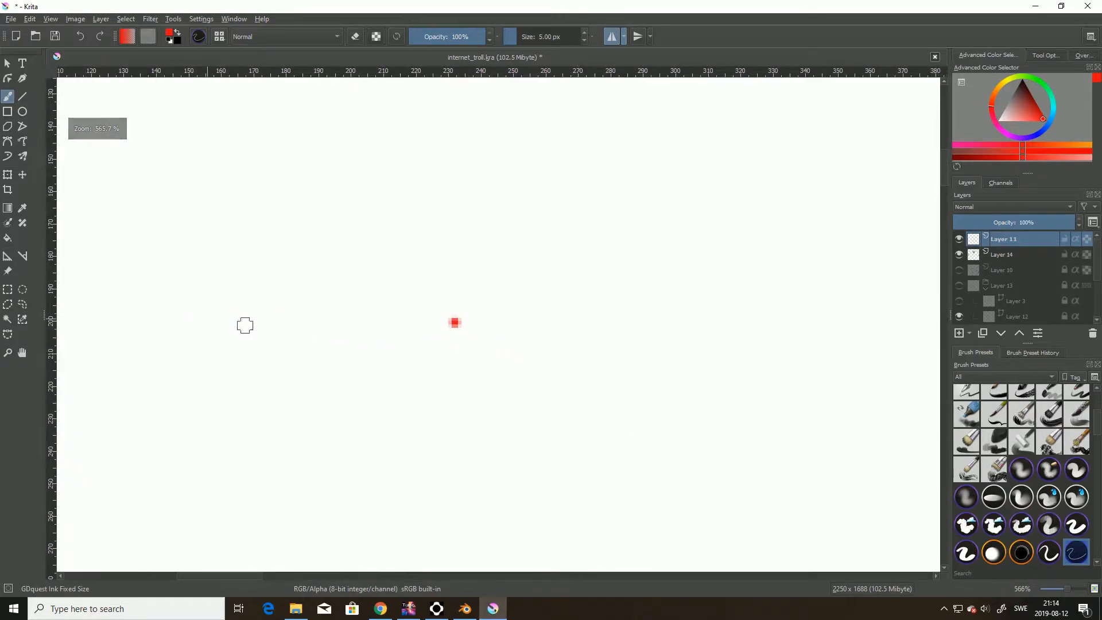
pyautogui.scroll(1, 435, 337)
pyautogui.click(50, 20)
pyautogui.click(60, 168)
pyautogui.moveTo(49, 267); pyautogui.dragTo(463, 282)
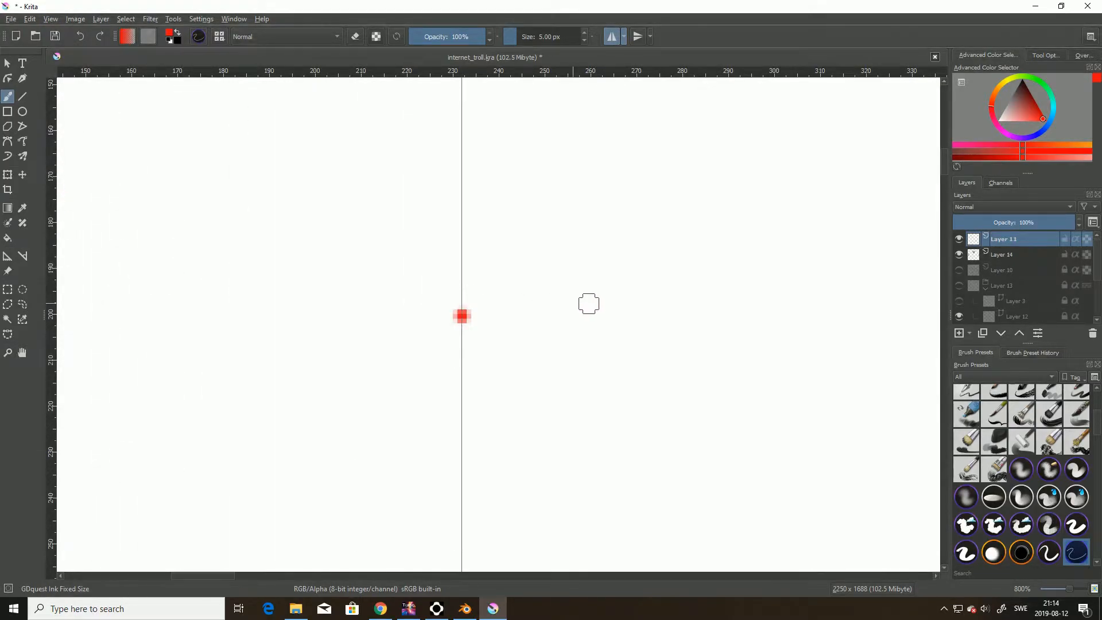
pyautogui.scroll(-7, 590, 302)
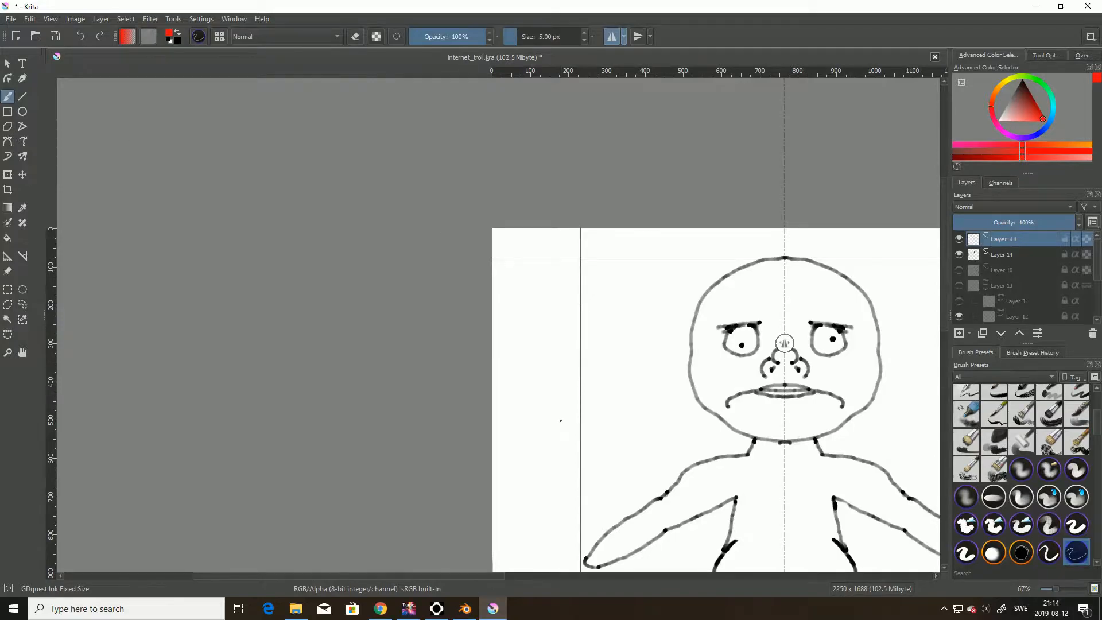
pyautogui.scroll(-1, 560, 419)
pyautogui.moveTo(456, 577); pyautogui.dragTo(563, 587)
pyautogui.scroll(-1, 550, 484)
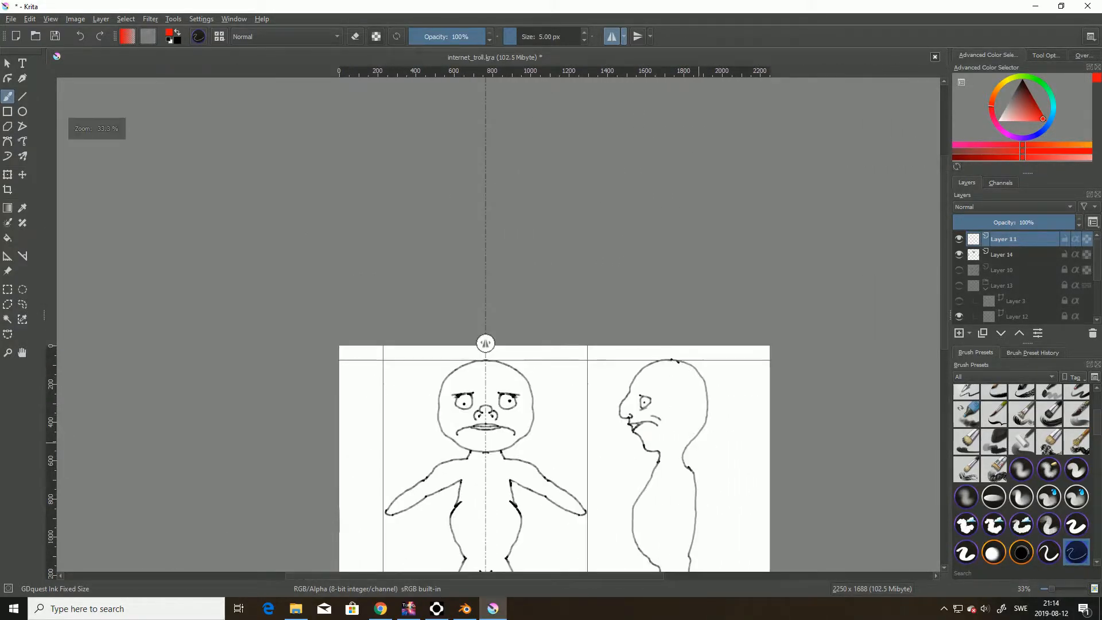
pyautogui.moveTo(945, 299); pyautogui.dragTo(937, 374)
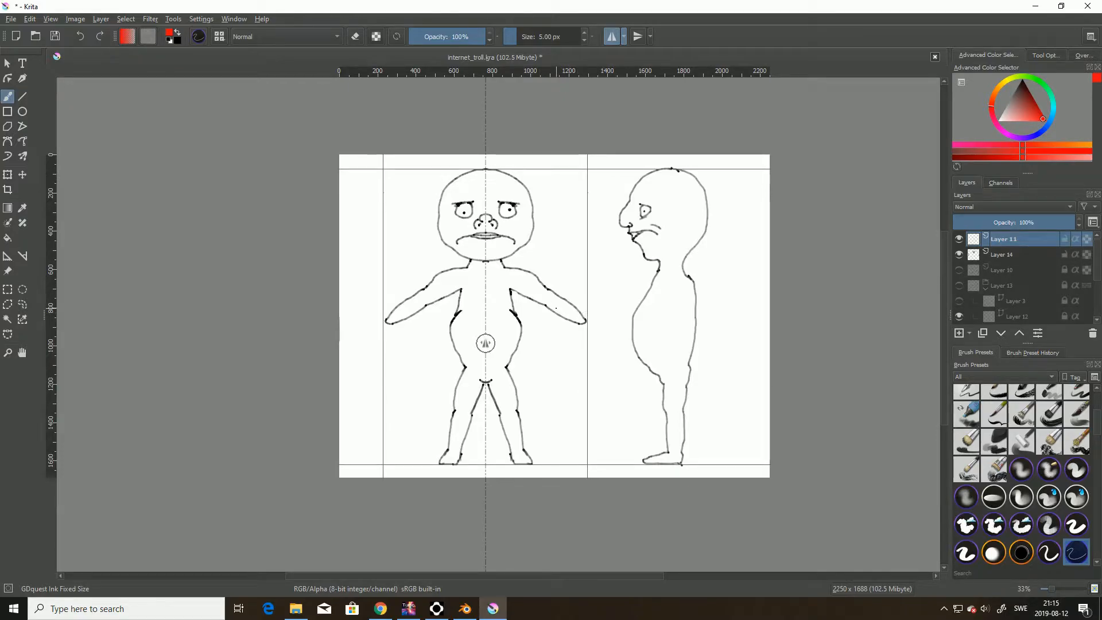
pyautogui.keyDown('ctrl'); pyautogui.scroll(1, 582, 255); pyautogui.keyUp('ctrl')
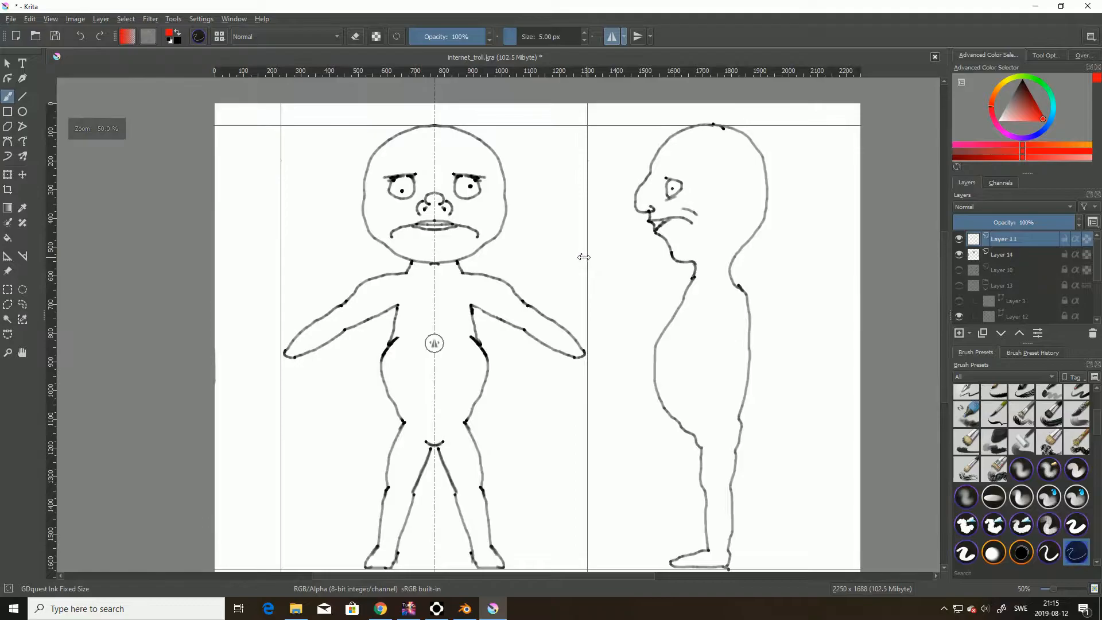
pyautogui.keyDown('ctrl'); pyautogui.scroll(1, 581, 276); pyautogui.keyUp('ctrl')
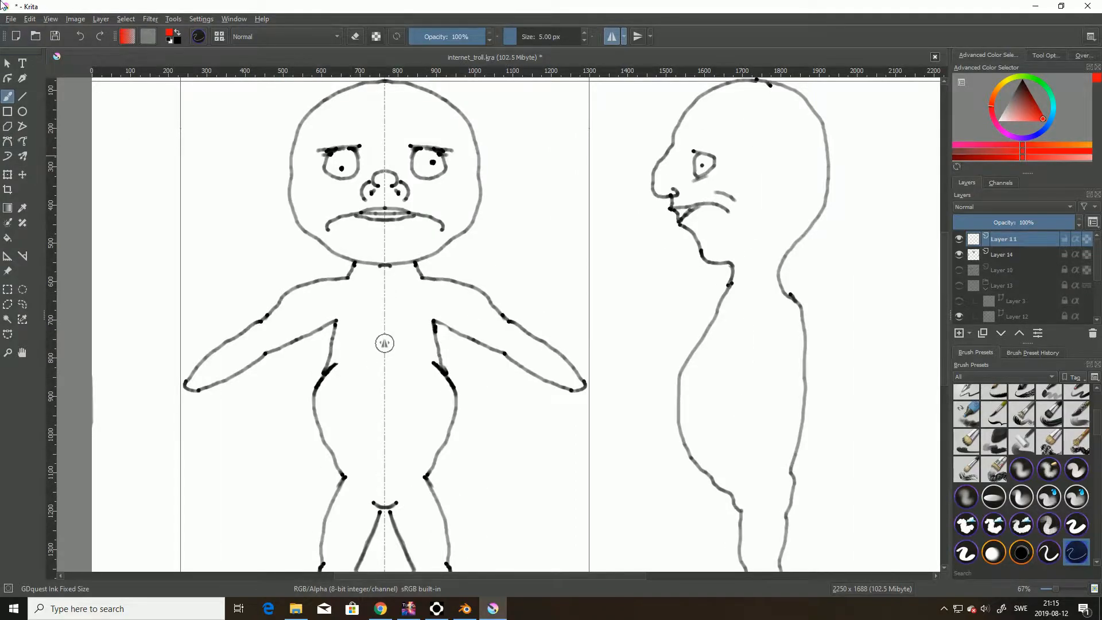
pyautogui.click(10, 21)
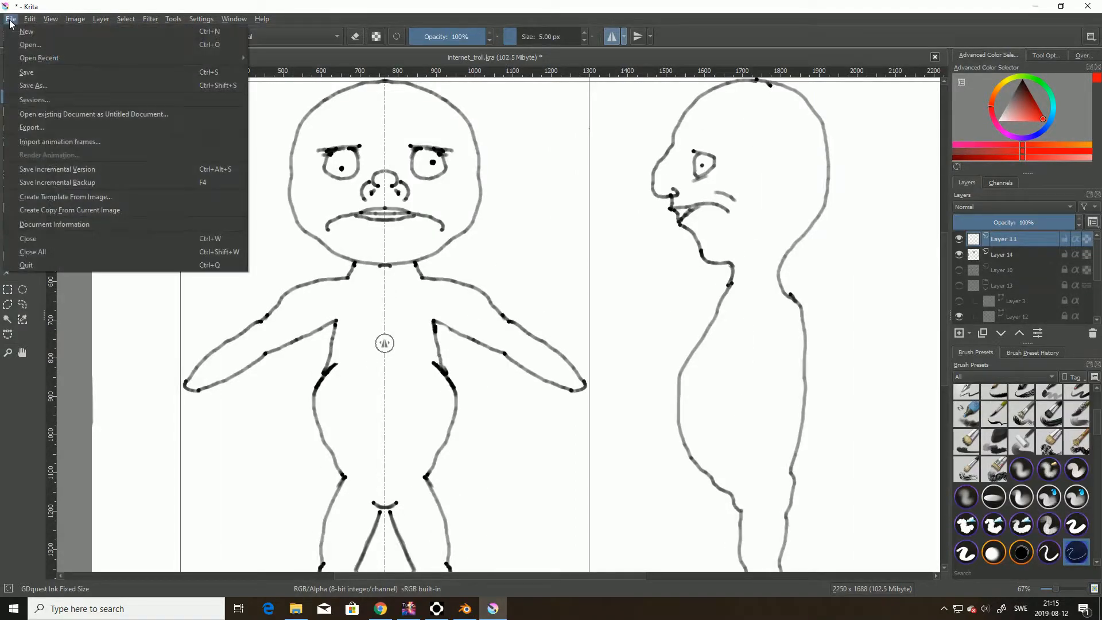
pyautogui.click(115, 6)
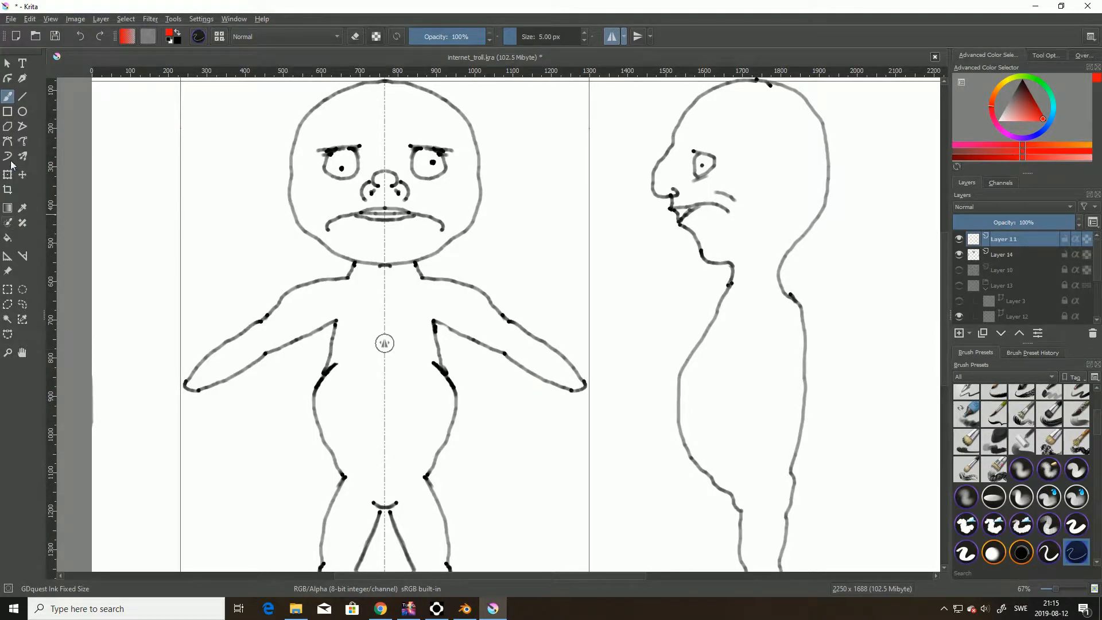
# Activate the Crop tool and lock the guides
pyautogui.click(12, 192)
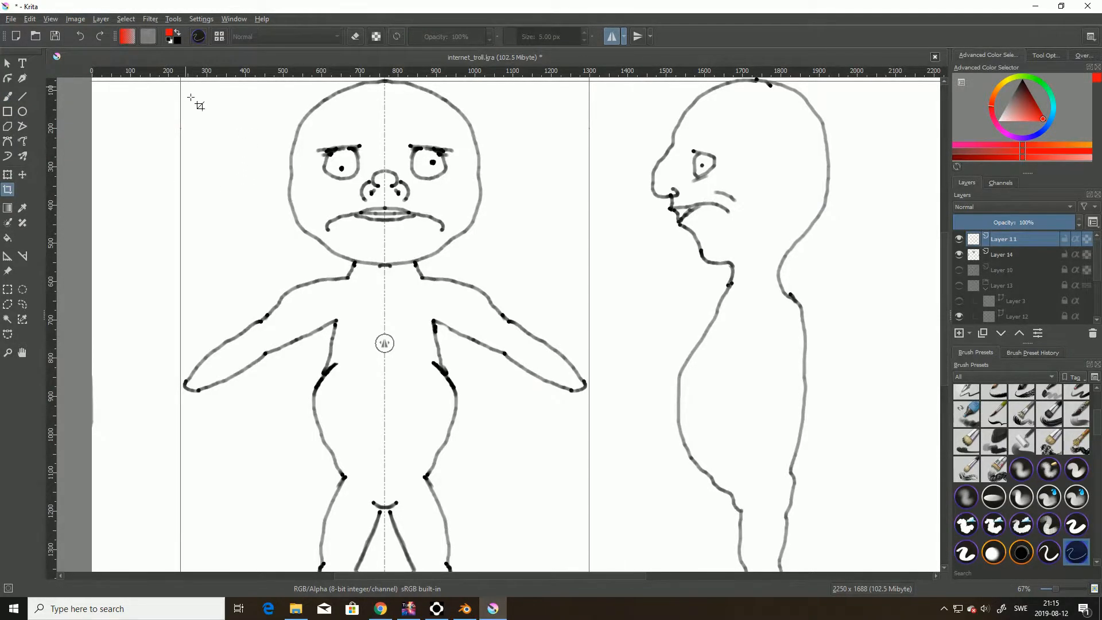
pyautogui.scroll(5, 197, 98)
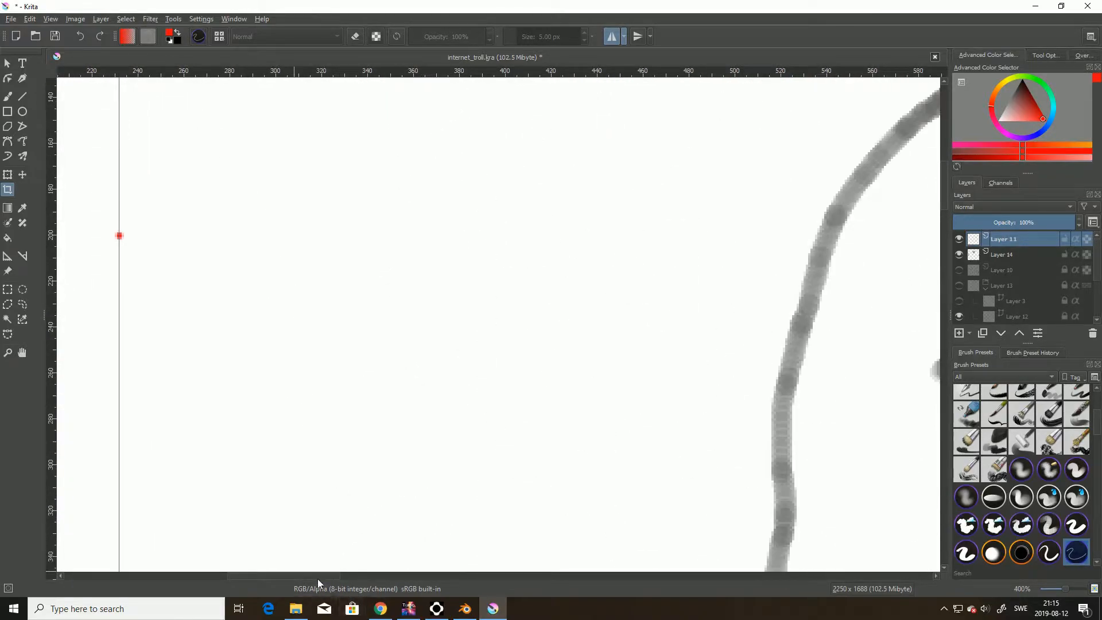
pyautogui.hscroll(-5, 298, 571)
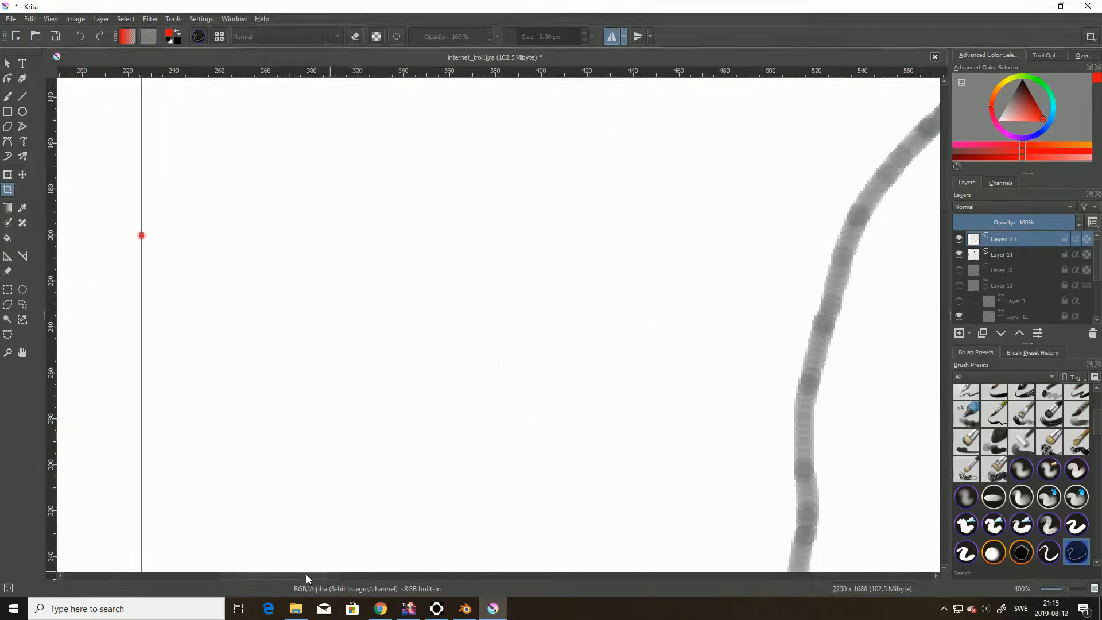
pyautogui.click(50, 21)
pyautogui.click(80, 168)
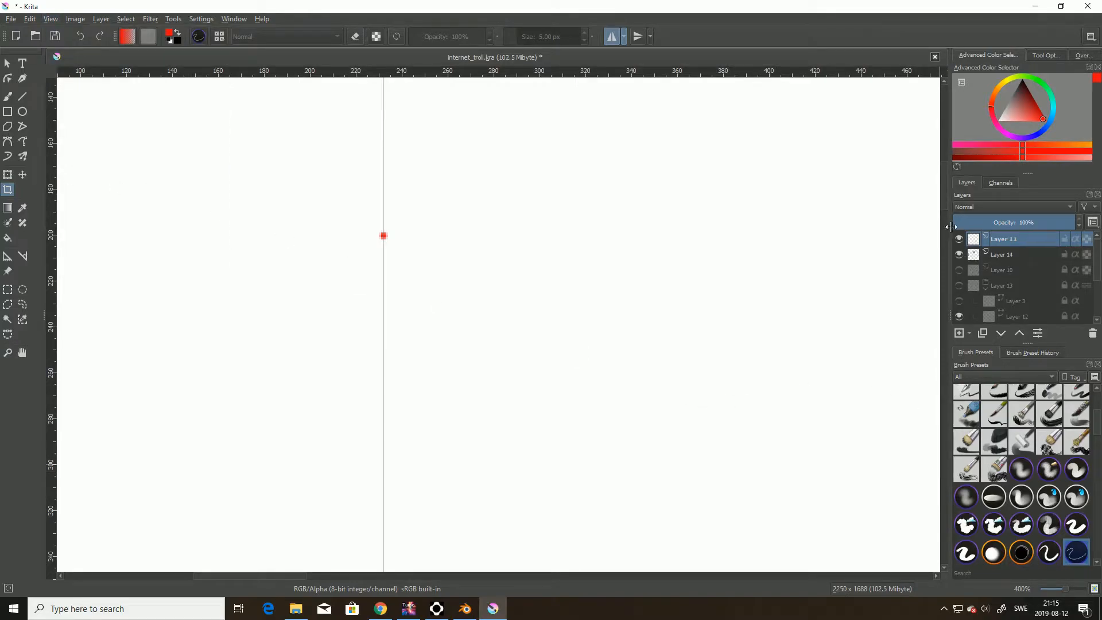
# Start a crop area and align its upper-left corner with the guide intersection at 232 px across and 76 px down
pyautogui.moveTo(948, 184); pyautogui.dragTo(949, 166)
pyautogui.scroll(5, 622, 259)
pyautogui.scroll(-1, 622, 260)
pyautogui.keyDown('ctrl'); pyautogui.scroll(3, 391, 306); pyautogui.keyUp('ctrl')
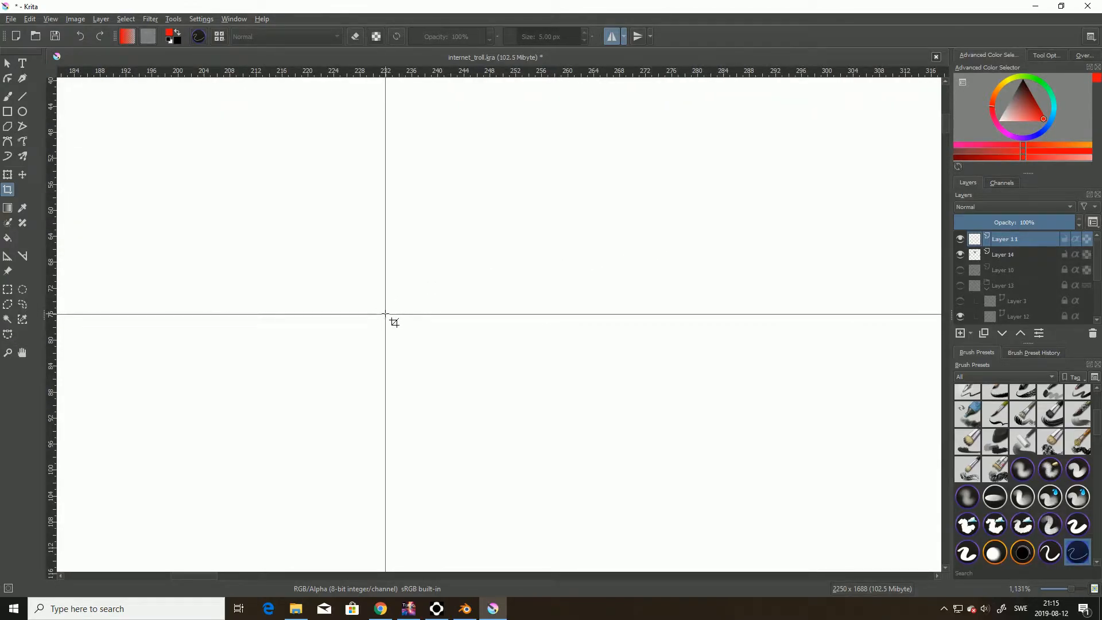
pyautogui.click(386, 315)
pyautogui.scroll(-9, 421, 373)
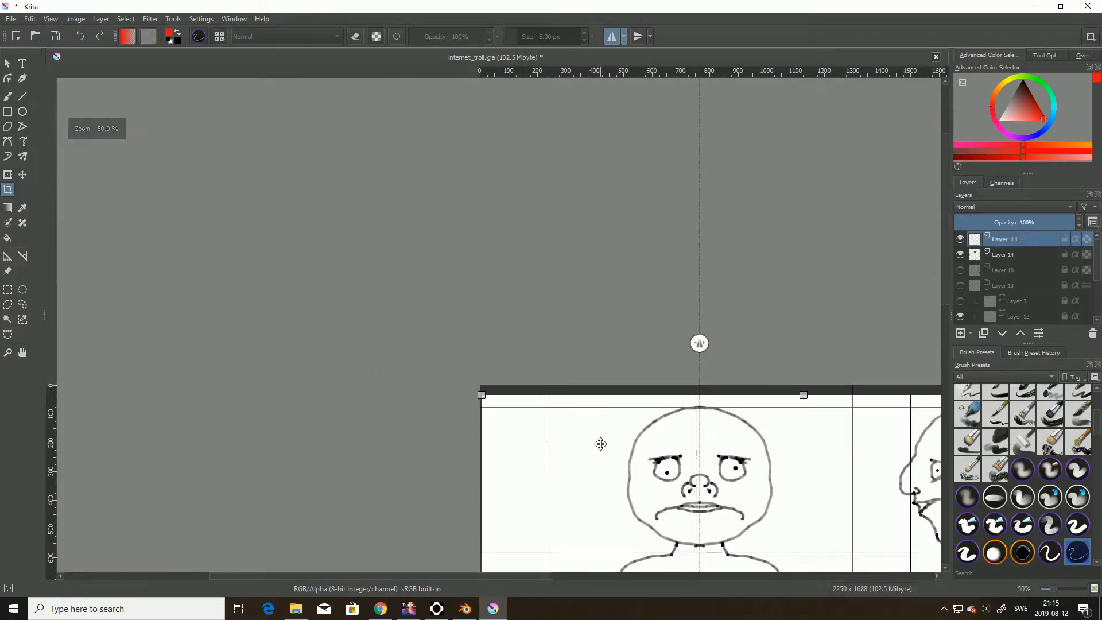
pyautogui.moveTo(487, 398); pyautogui.dragTo(551, 414)
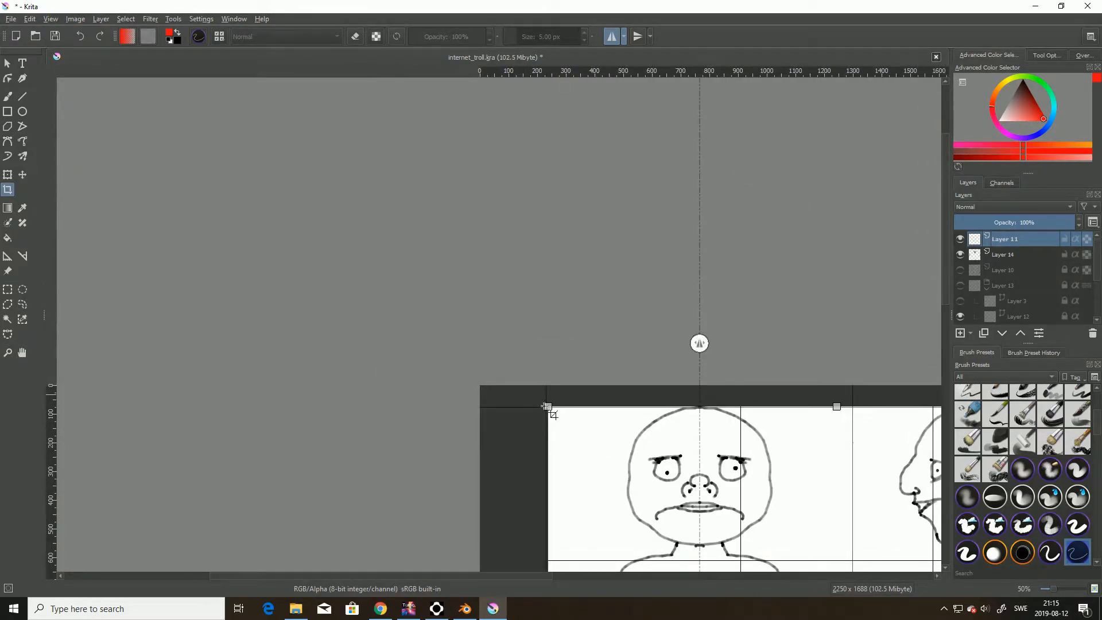
pyautogui.scroll(4, 550, 415)
pyautogui.scroll(5, 551, 415)
pyautogui.scroll(4, 484, 256)
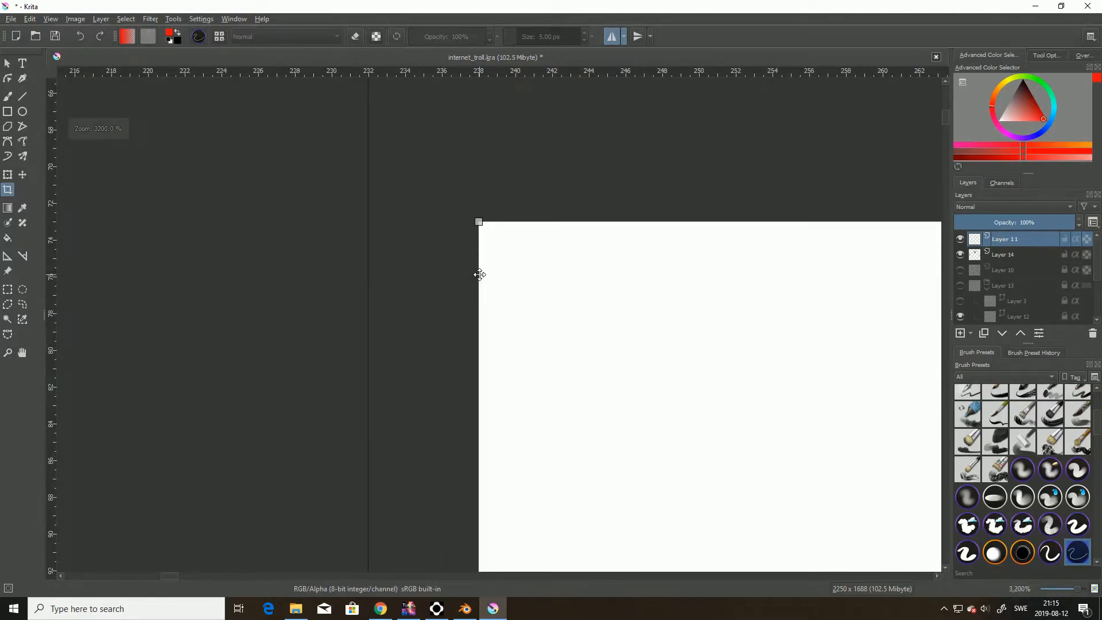
pyautogui.moveTo(478, 170); pyautogui.dragTo(262, 284)
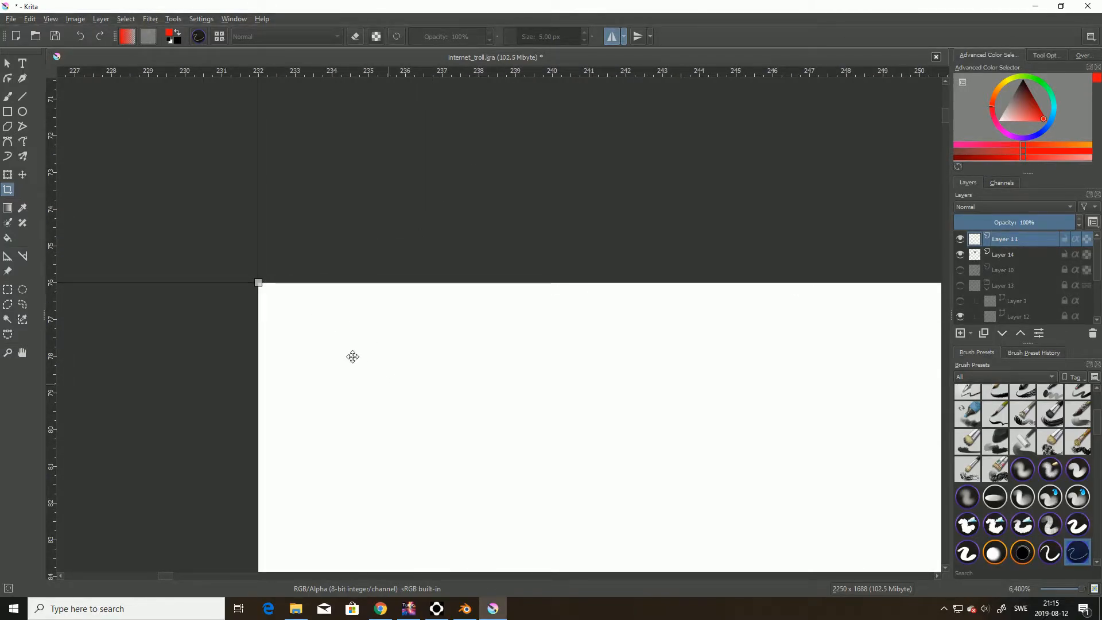
# Pull the crop area's right edge in to the vertical guide at 1300 px beside the front view's hand
pyautogui.scroll(-11, 256, 224)
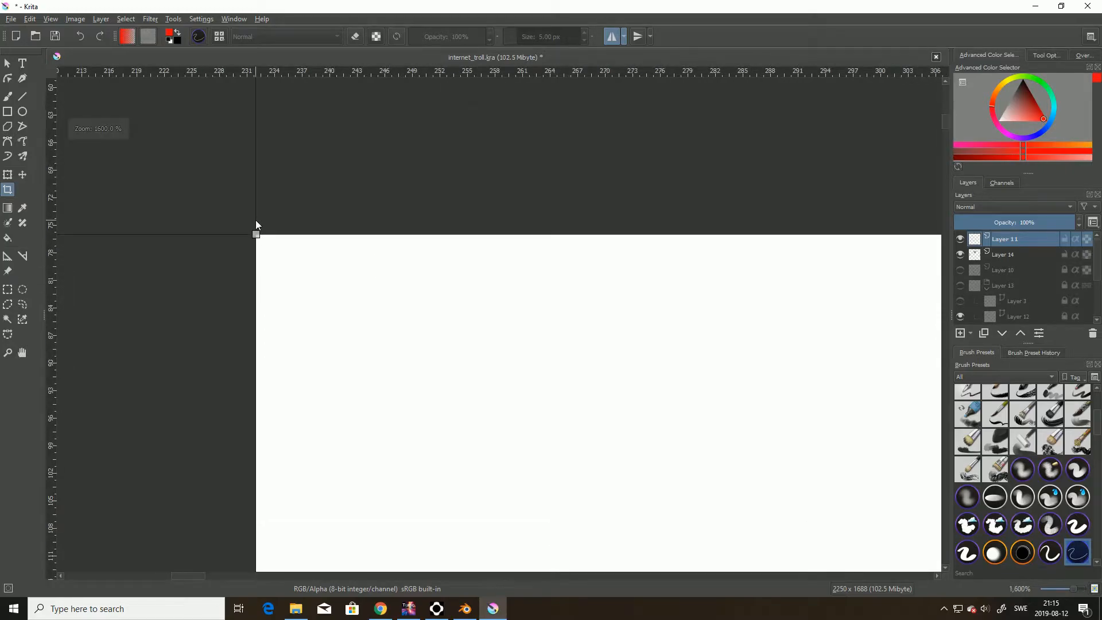
pyautogui.scroll(-3, 393, 240)
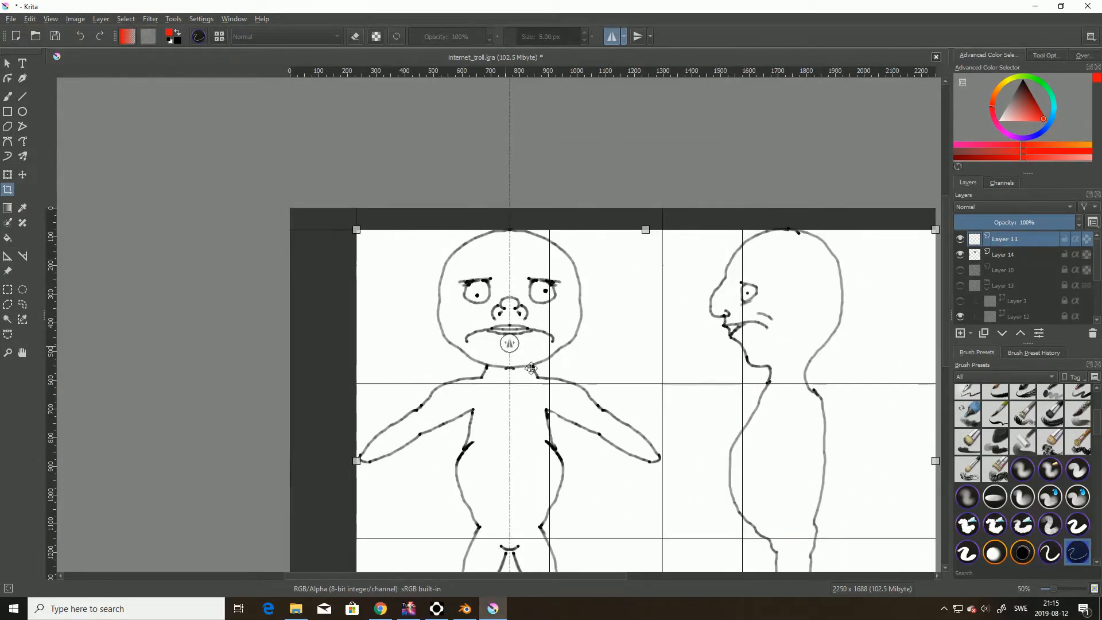
pyautogui.moveTo(934, 460); pyautogui.dragTo(663, 457)
pyautogui.scroll(4, 681, 264)
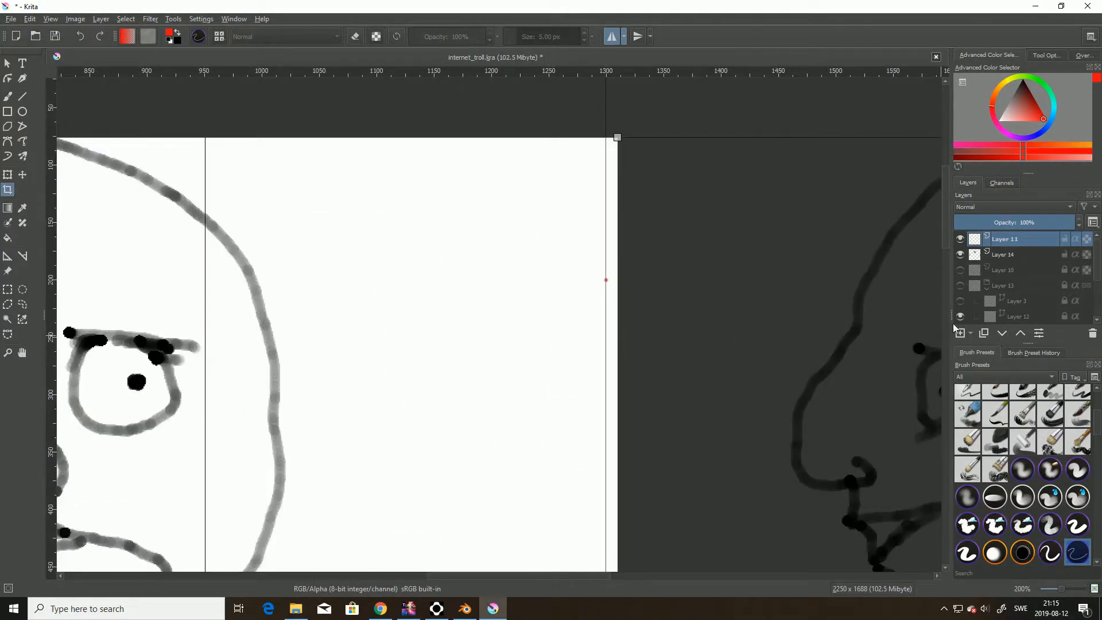
pyautogui.scroll(5, 942, 195)
pyautogui.scroll(5, 559, 329)
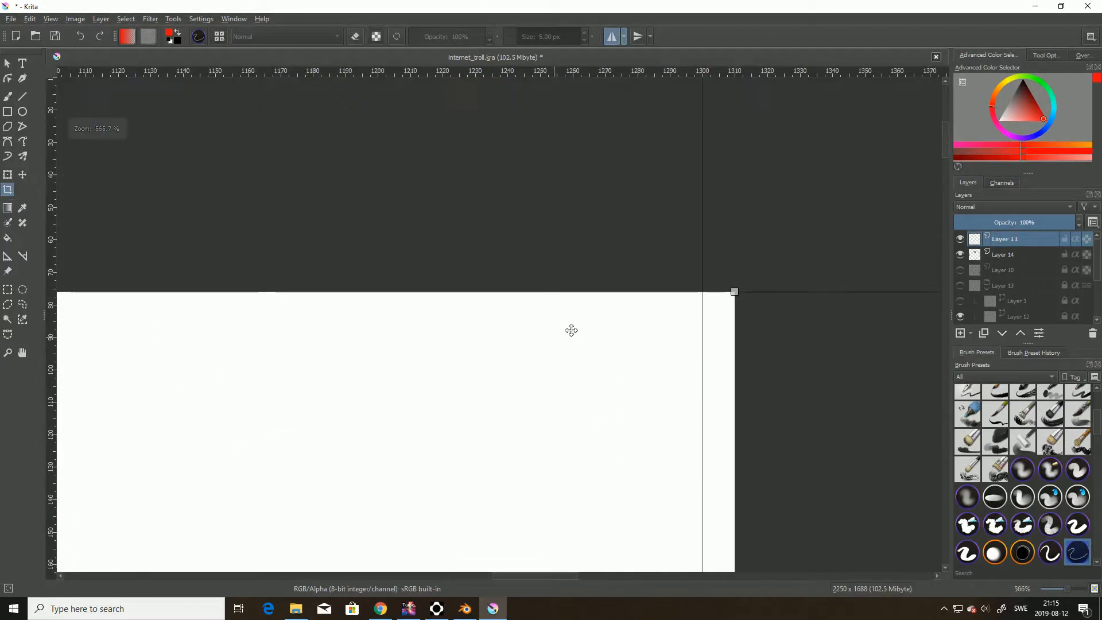
pyautogui.moveTo(785, 265); pyautogui.dragTo(720, 265)
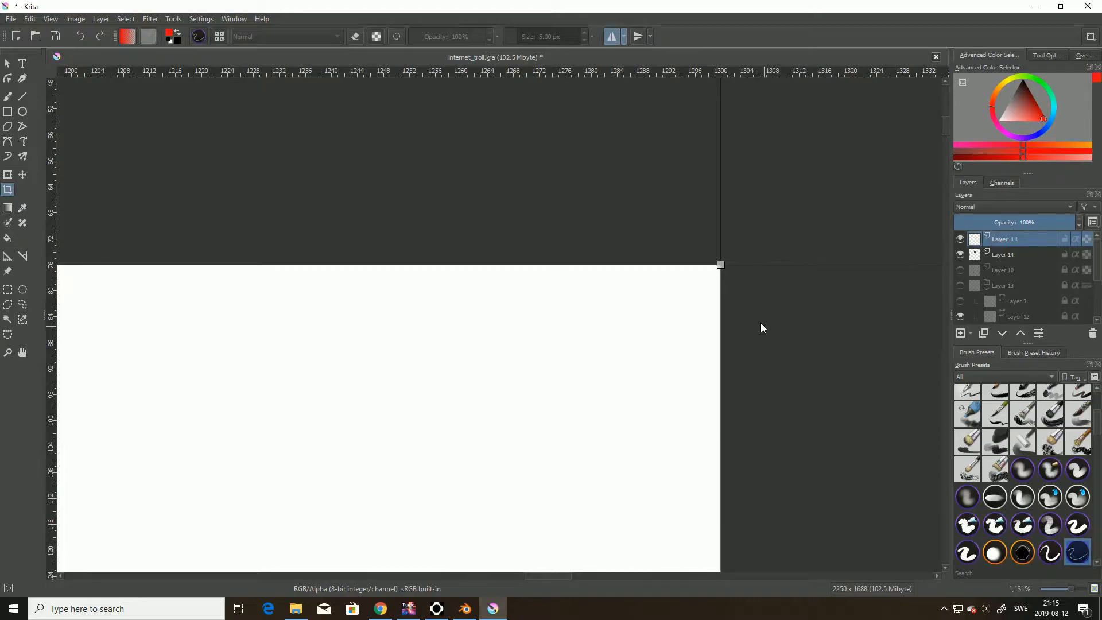
# Raise the crop area's lower edge to the horizontal guide under the feet at about 1621 px
pyautogui.scroll(-3, 761, 325)
pyautogui.moveTo(944, 154); pyautogui.dragTo(945, 208)
pyautogui.scroll(-7, 881, 246)
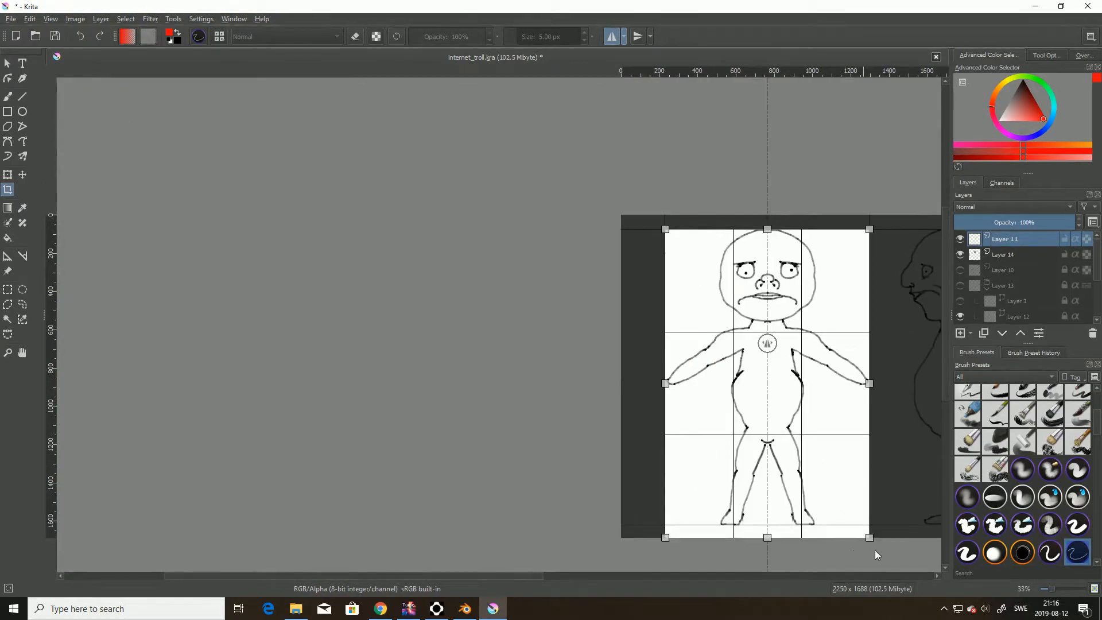
pyautogui.scroll(6, 768, 525)
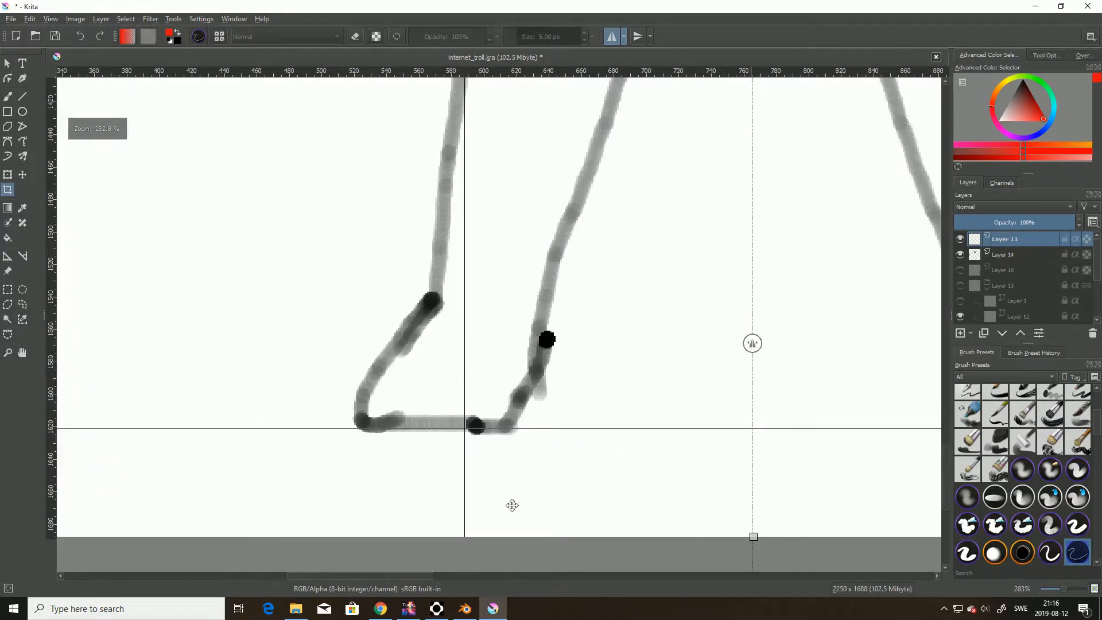
pyautogui.moveTo(436, 576); pyautogui.dragTo(335, 565)
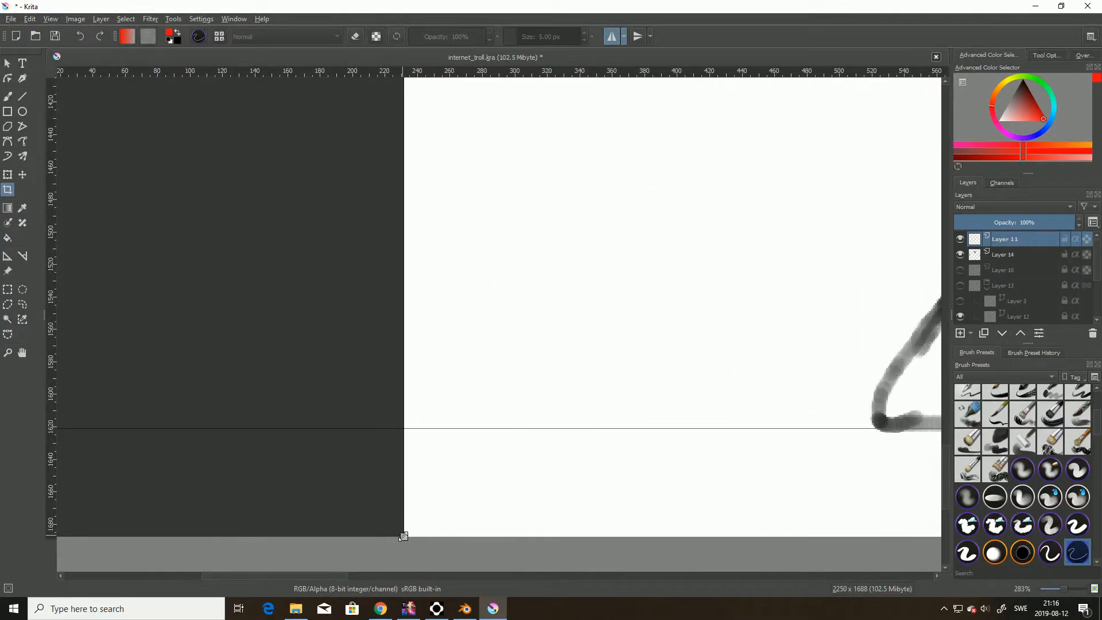
pyautogui.moveTo(404, 536); pyautogui.dragTo(402, 428)
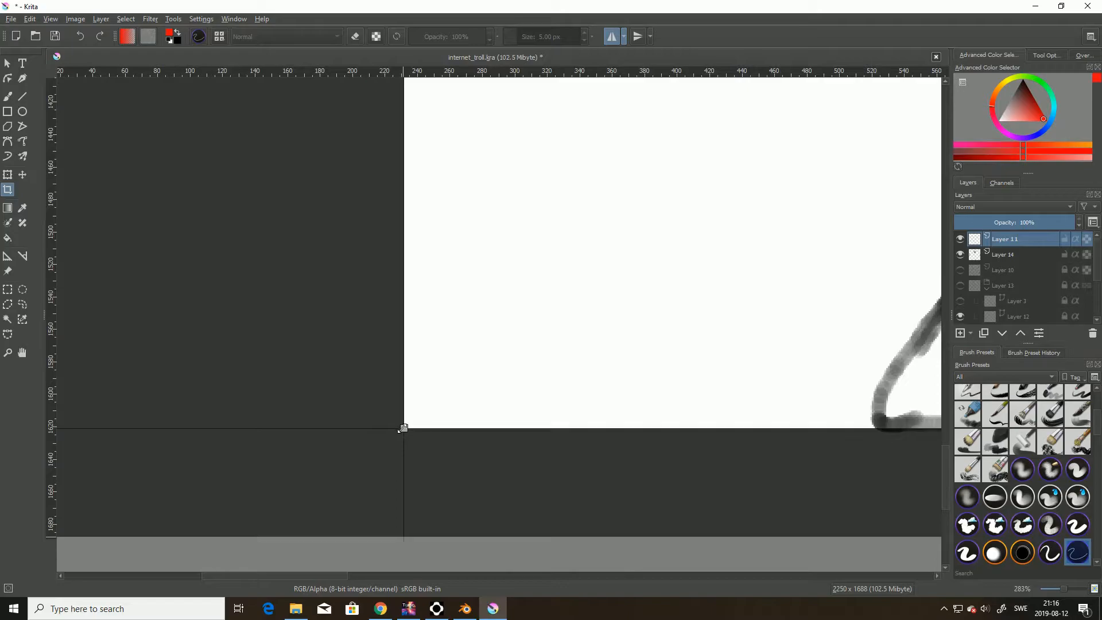
pyautogui.scroll(8, 406, 401)
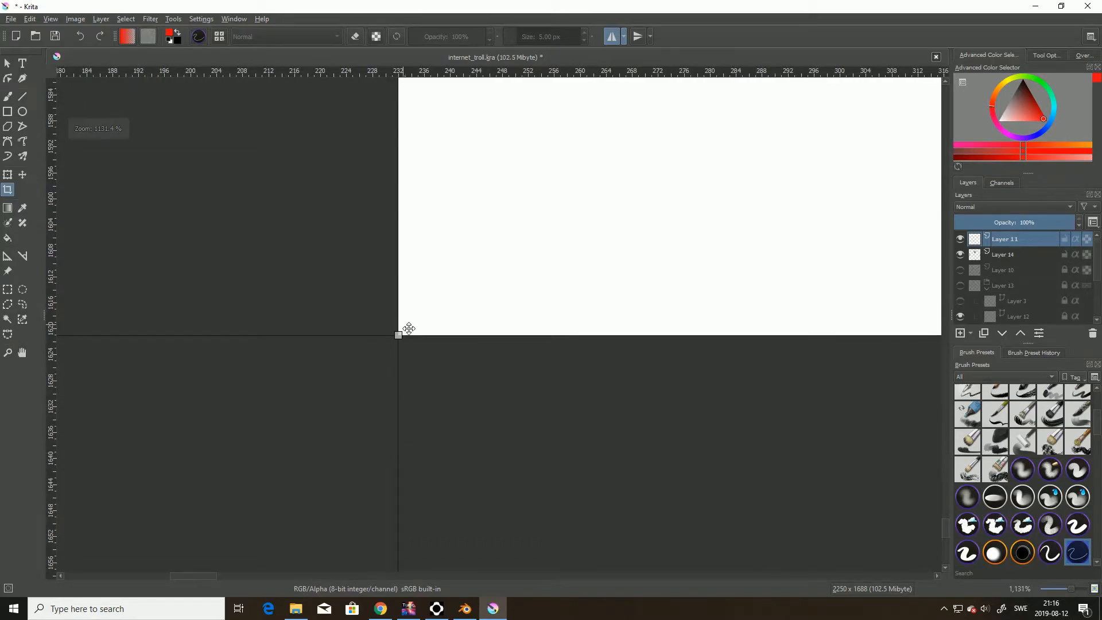
pyautogui.scroll(1, 407, 328)
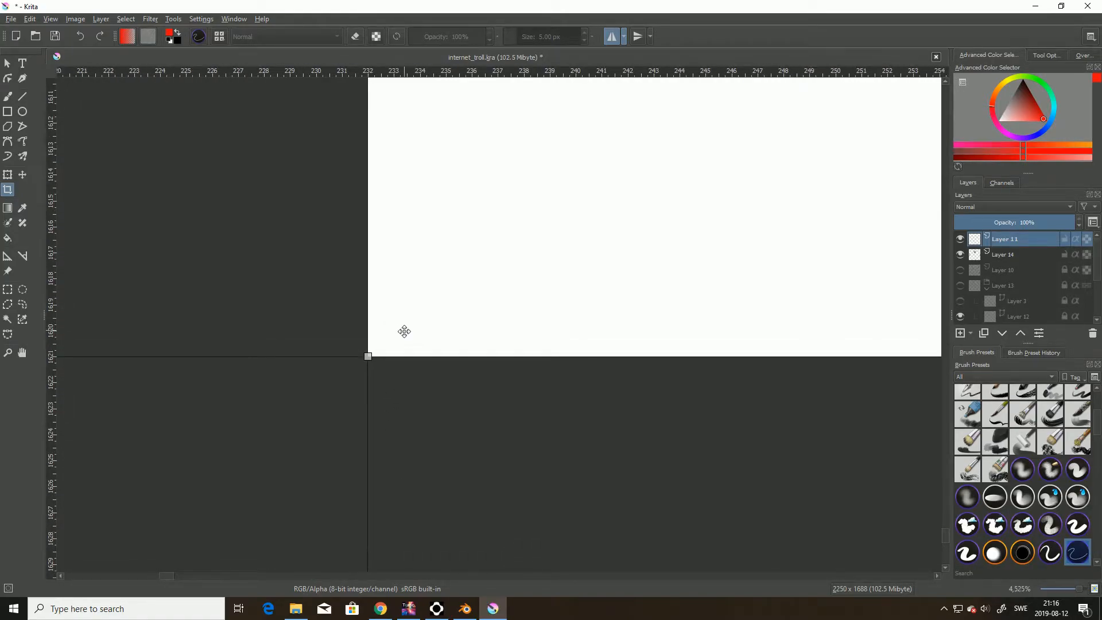
# Apply the crop so that the canvas holds only the troll's front view at 1068 x 1545 px
pyautogui.scroll(-18, 404, 331)
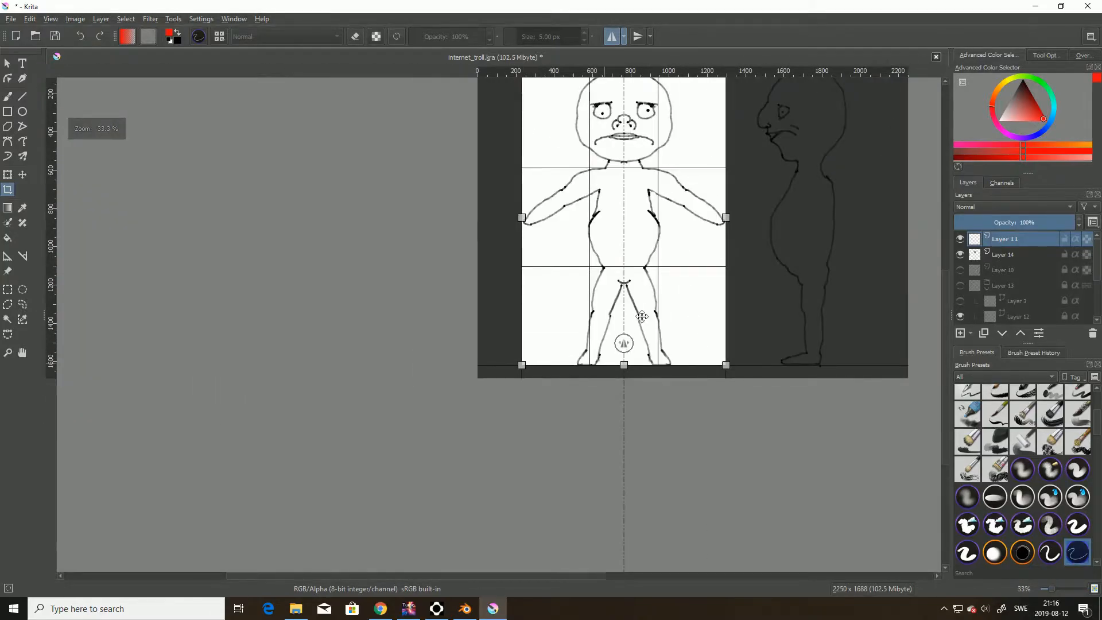
pyautogui.scroll(1, 799, 319)
pyautogui.moveTo(945, 336); pyautogui.dragTo(945, 267)
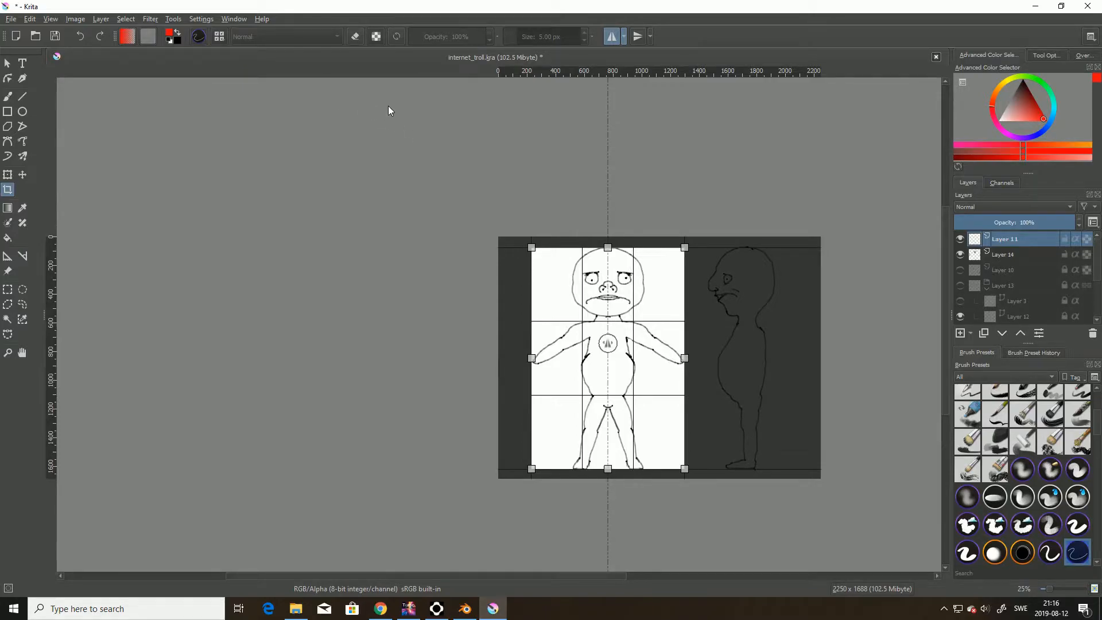
pyautogui.press('Return')
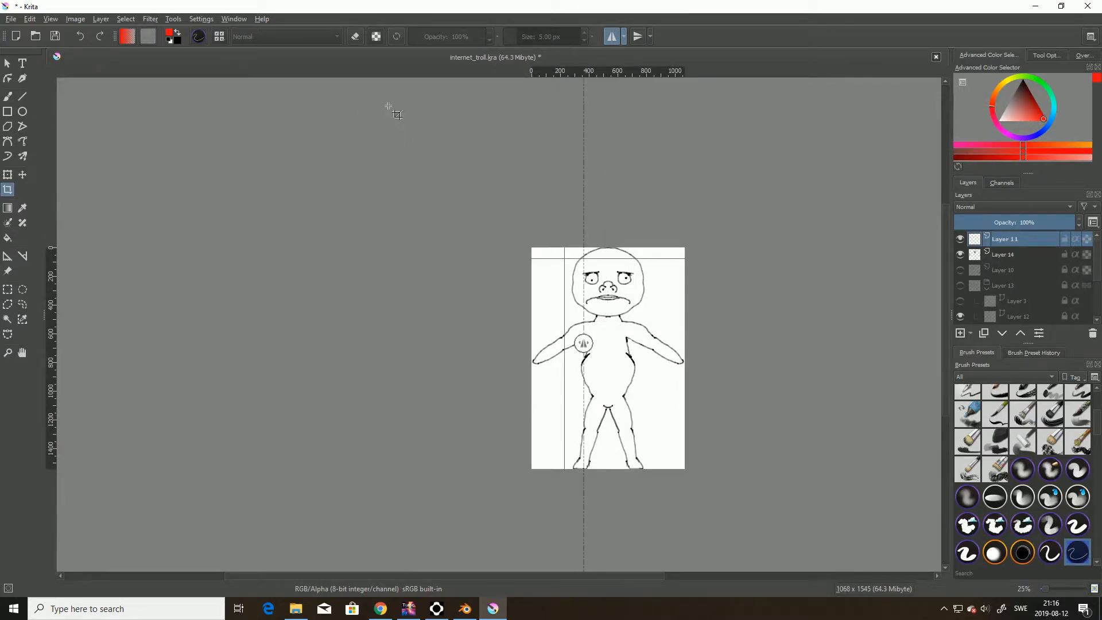
# Save the cropped front view as a new Krita document named internet_troll_front.kra in the internet_troll folder
pyautogui.click(11, 19)
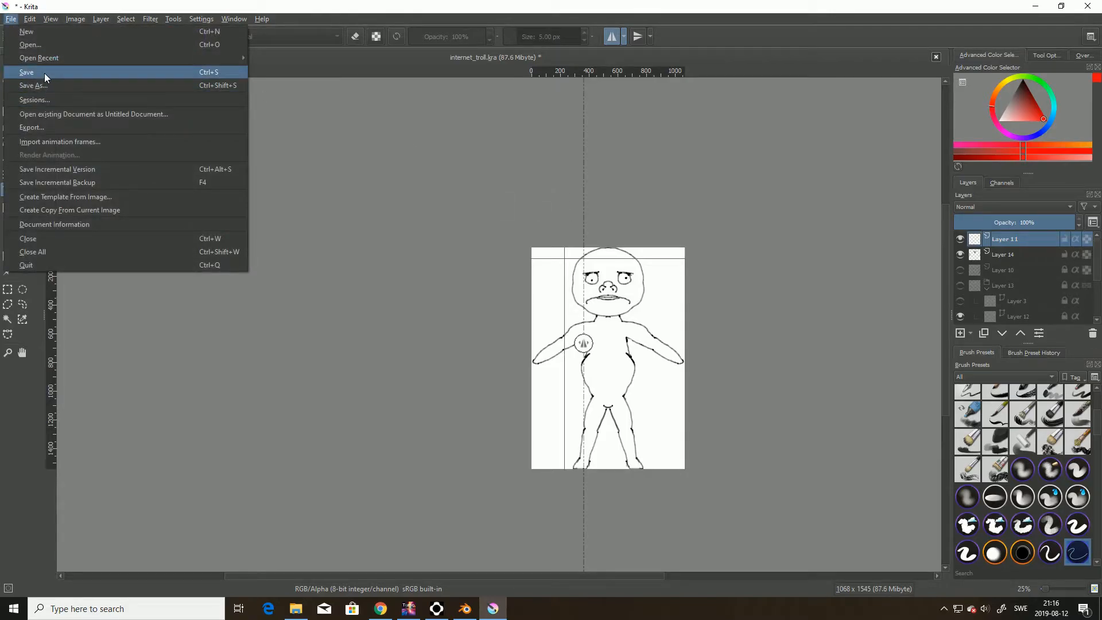
pyautogui.click(40, 84)
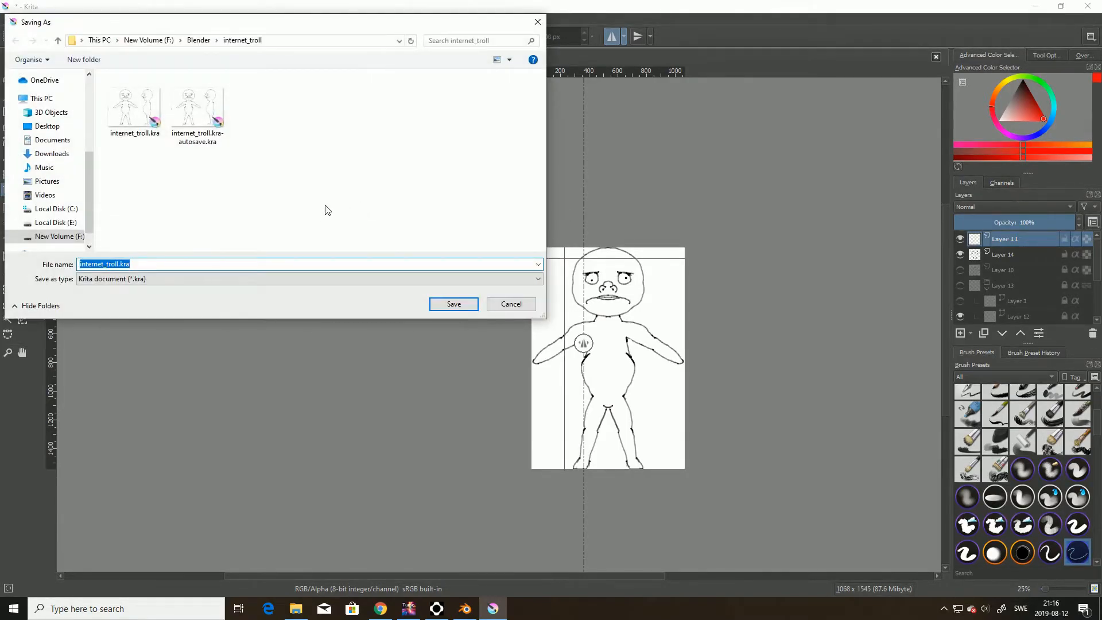
pyautogui.click(120, 264)
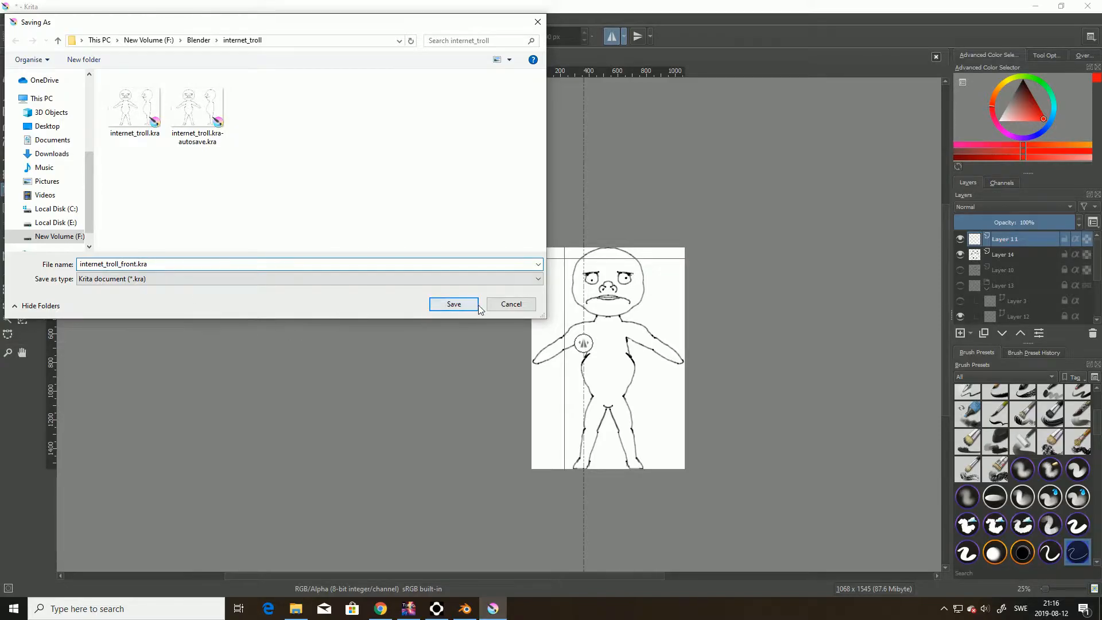
pyautogui.click(457, 305)
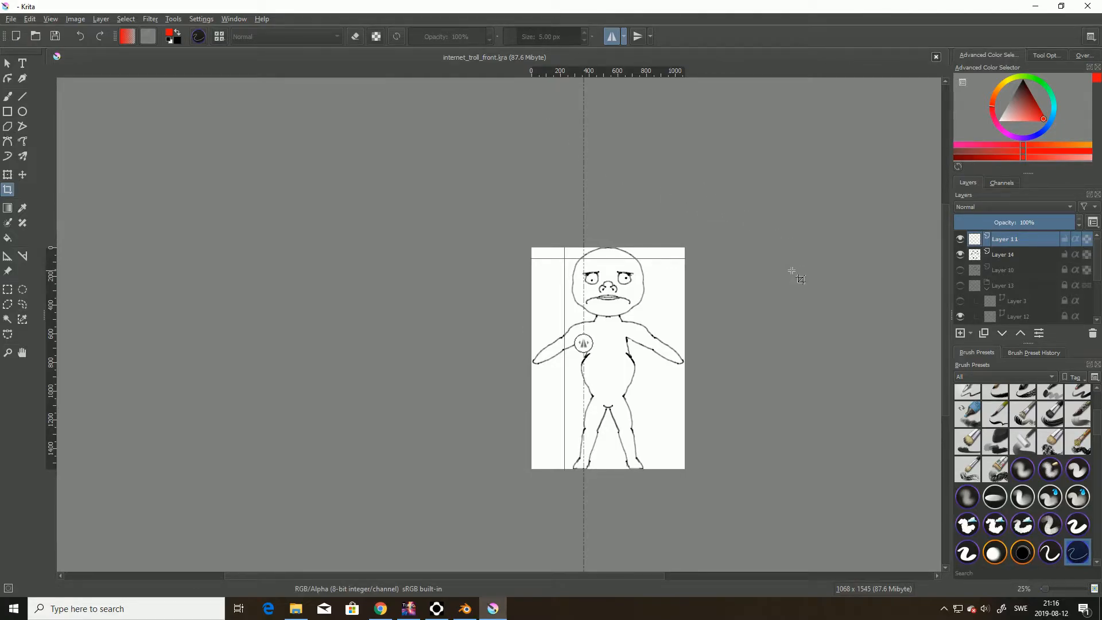
# Undo the crop to bring back the full drawing with both views
pyautogui.hotkey('ctrl', 'z')
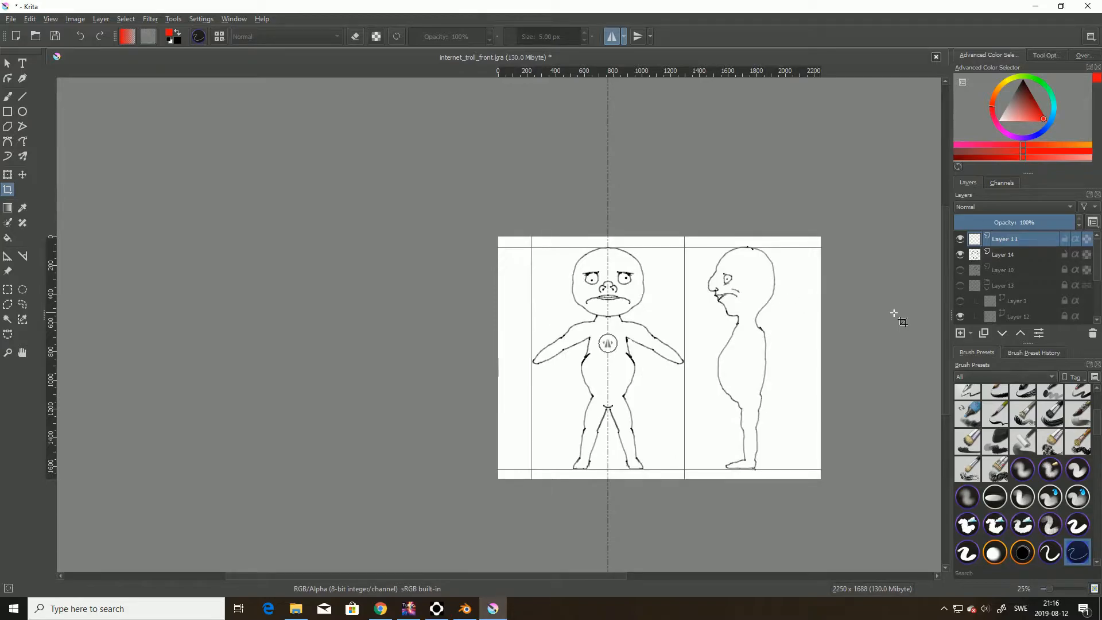
pyautogui.keyDown('ctrl'); pyautogui.scroll(2, 898, 317); pyautogui.keyUp('ctrl')
pyautogui.keyDown('ctrl'); pyautogui.scroll(1, 842, 290); pyautogui.keyUp('ctrl')
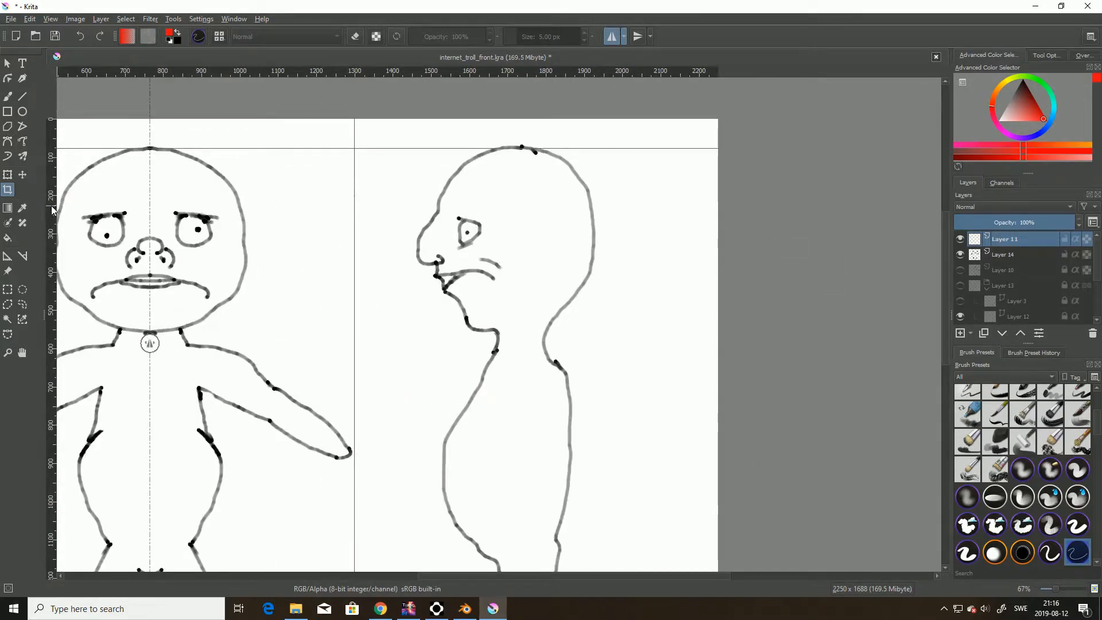
# Unlock the guides and place vertical guides at about 1455 px and 1940 px, on either side of the side view
pyautogui.click(50, 19)
pyautogui.click(80, 167)
pyautogui.moveTo(56, 275); pyautogui.dragTo(413, 277)
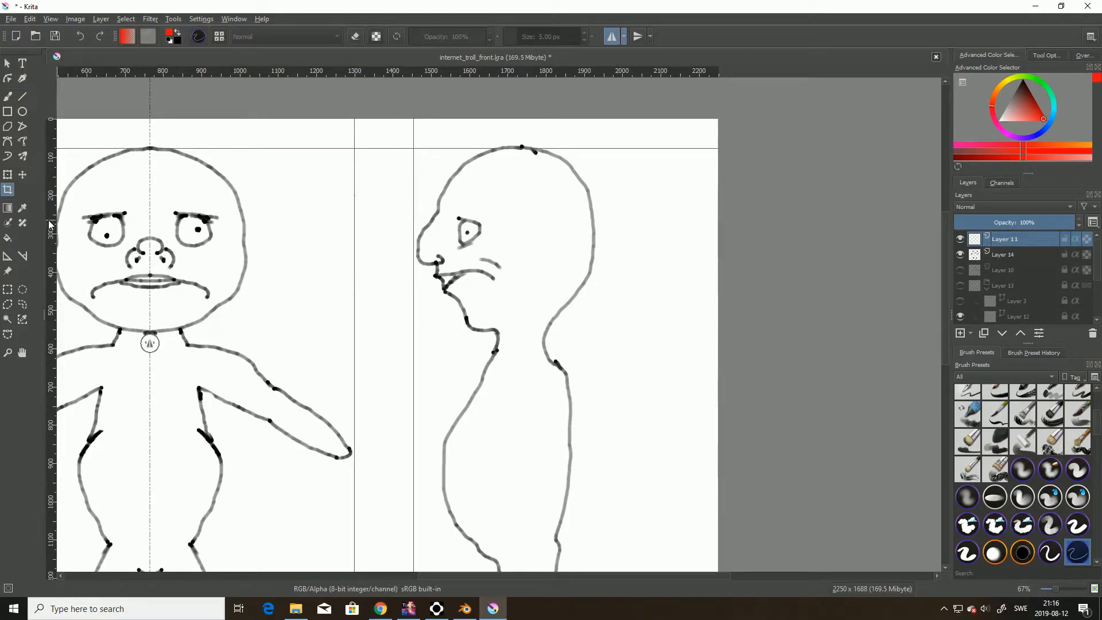
pyautogui.moveTo(52, 243); pyautogui.dragTo(598, 264)
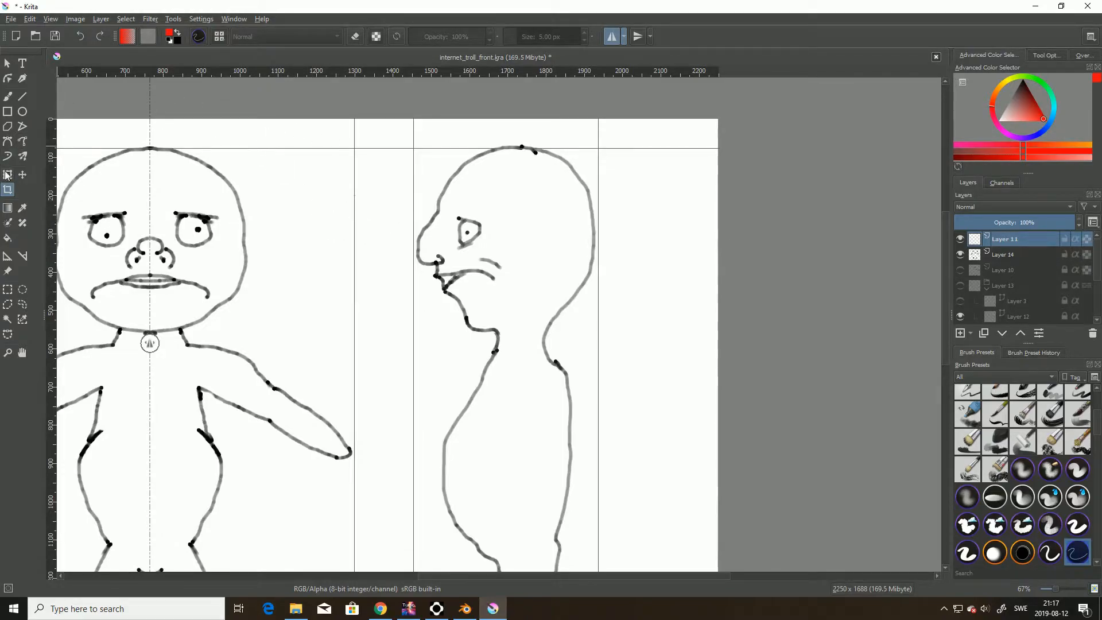
# Lock the guides in place around the troll's side view
pyautogui.keyDown('ctrl'); pyautogui.scroll(5, 414, 148); pyautogui.keyUp('ctrl')
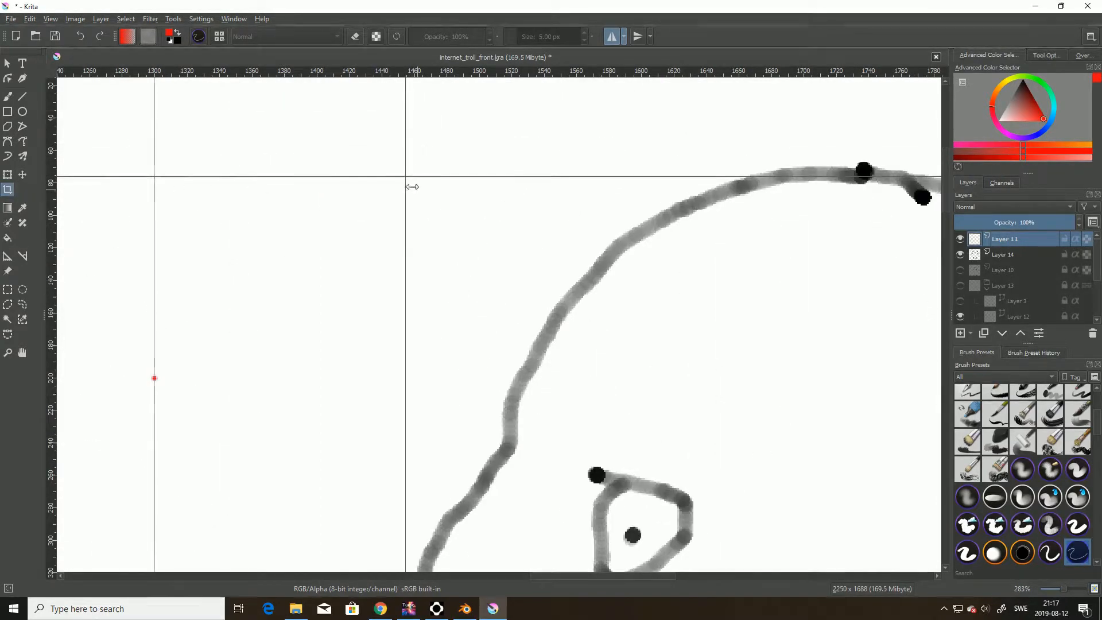
pyautogui.click(55, 19)
pyautogui.click(98, 164)
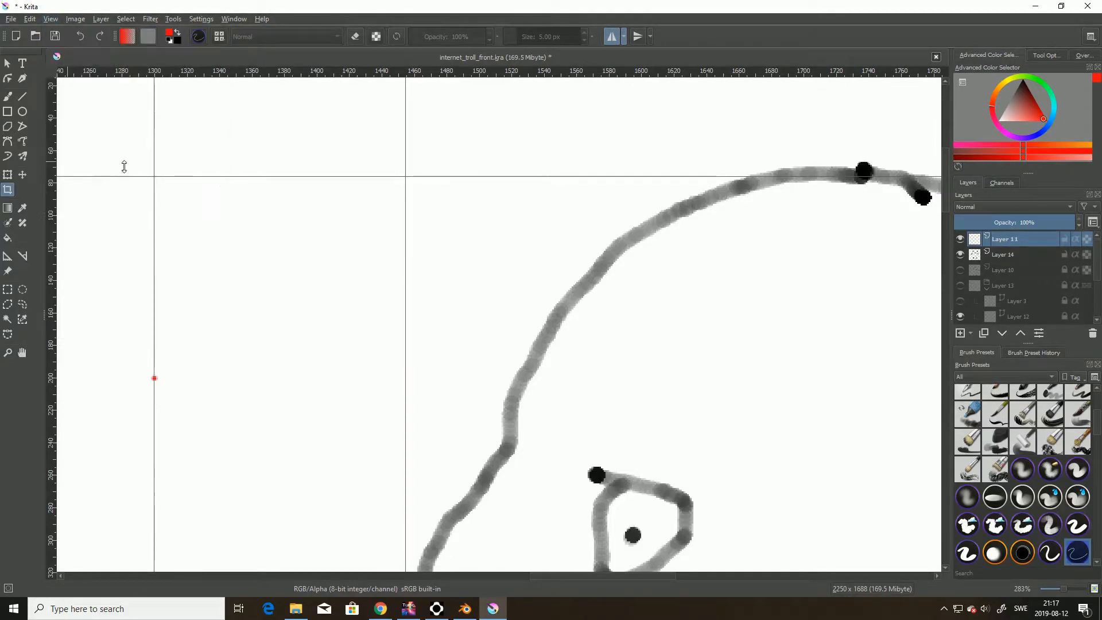
pyautogui.keyDown('ctrl'); pyautogui.scroll(-1, 609, 239); pyautogui.keyUp('ctrl')
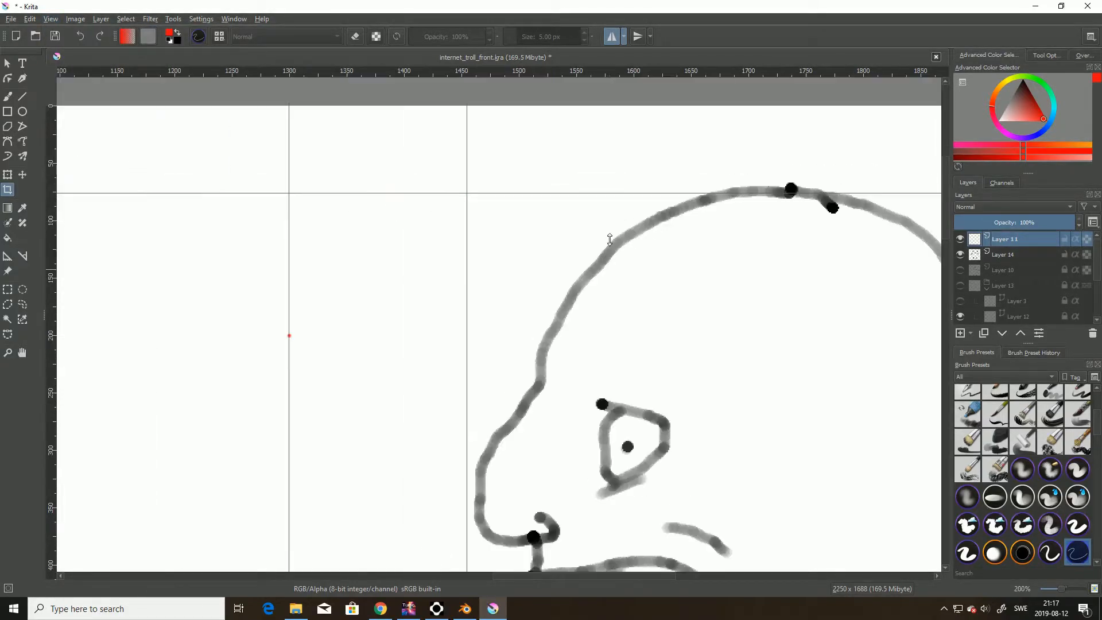
pyautogui.keyDown('ctrl'); pyautogui.scroll(-5, 610, 239); pyautogui.keyUp('ctrl')
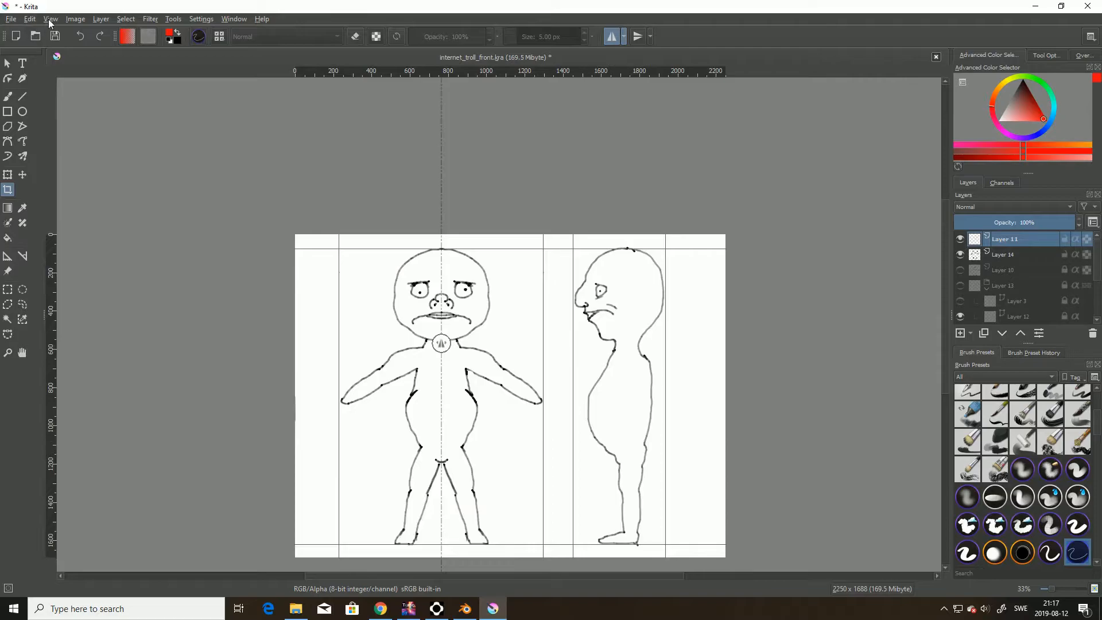
pyautogui.click(49, 20)
pyautogui.click(49, 21)
pyautogui.click(555, 275)
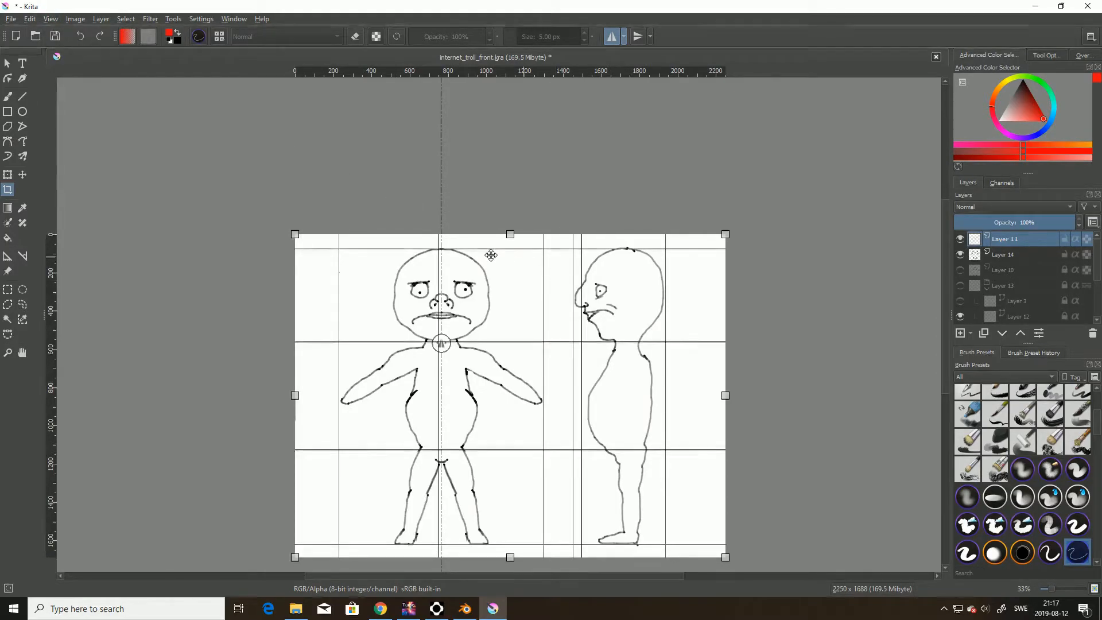
pyautogui.moveTo(295, 394); pyautogui.dragTo(565, 420)
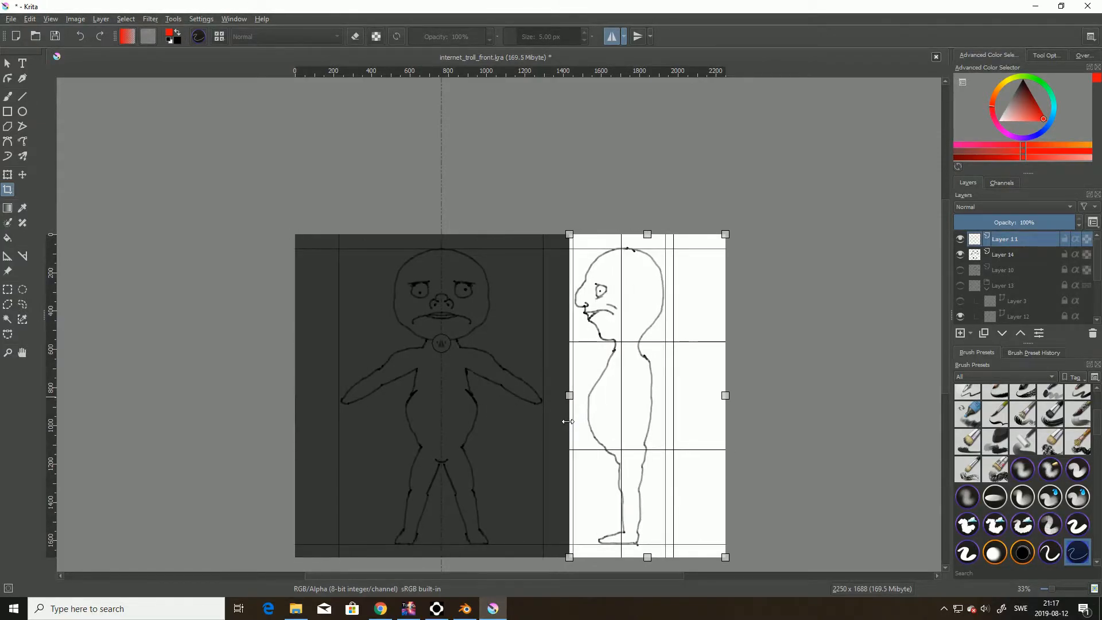
pyautogui.scroll(3, 595, 366)
pyautogui.scroll(1, 604, 330)
pyautogui.moveTo(947, 308); pyautogui.dragTo(946, 204)
pyautogui.scroll(4, 432, 224)
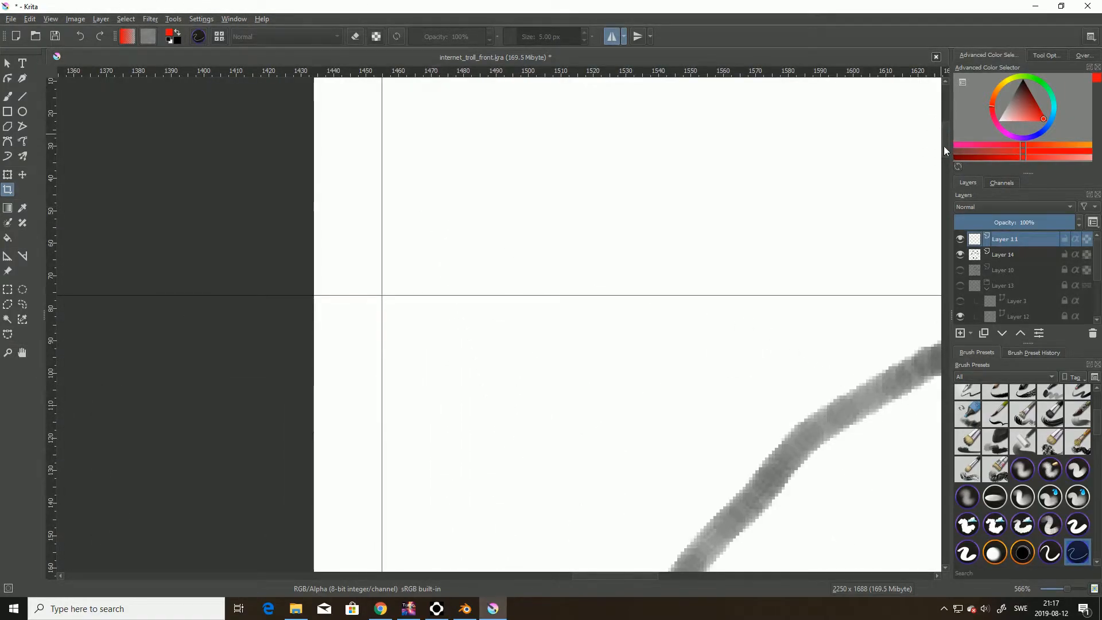
pyautogui.moveTo(943, 147); pyautogui.dragTo(944, 135)
pyautogui.moveTo(314, 171); pyautogui.dragTo(382, 417)
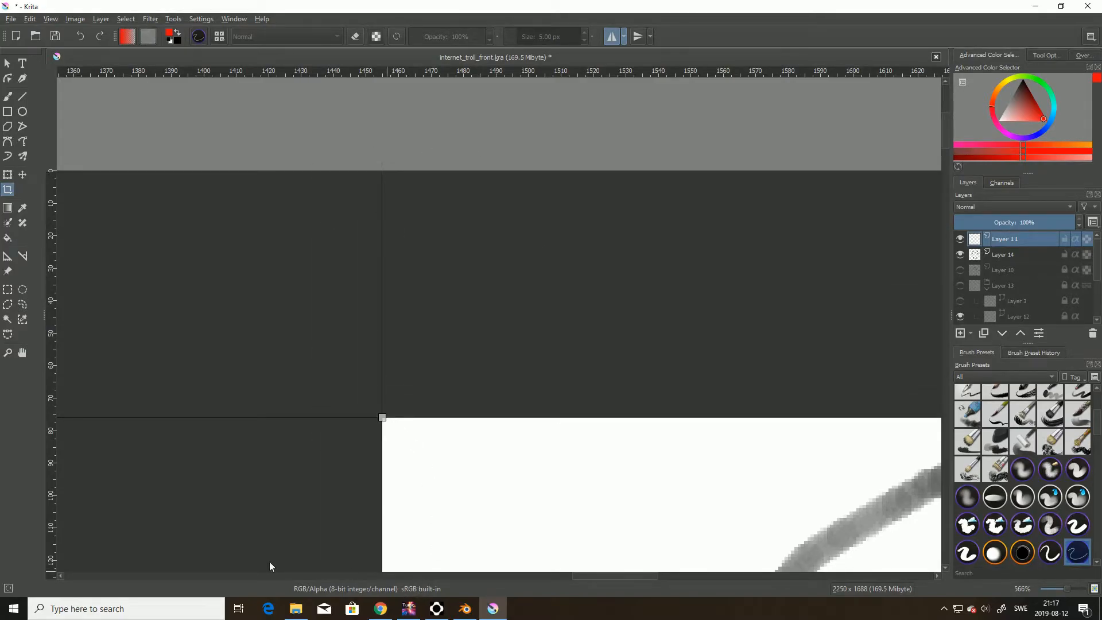
pyautogui.moveTo(618, 574); pyautogui.dragTo(824, 576)
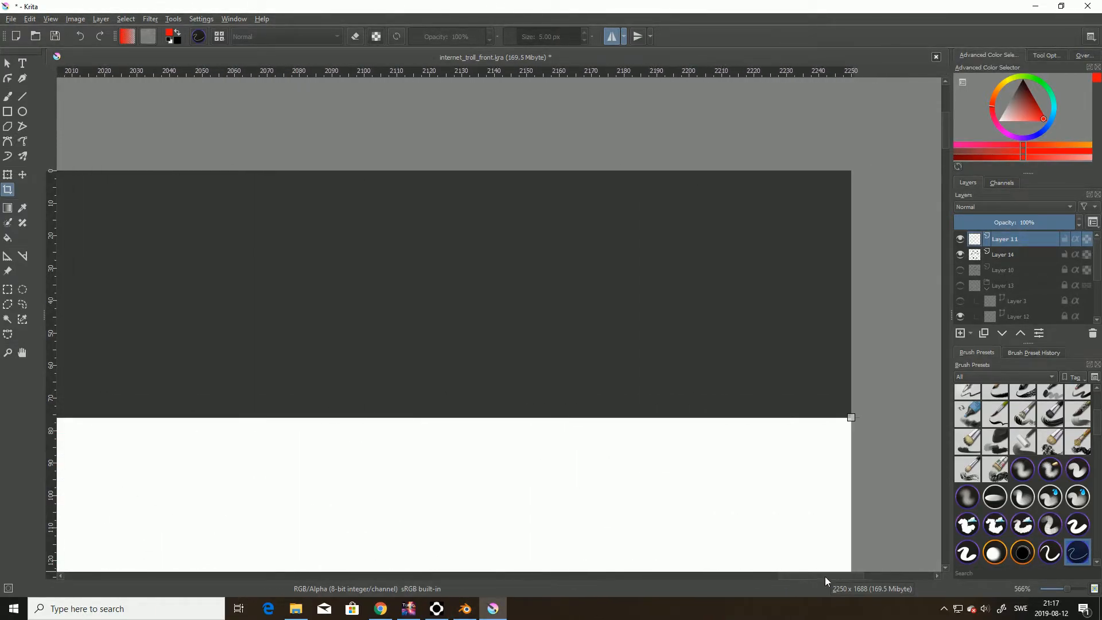
pyautogui.scroll(-8, 851, 418)
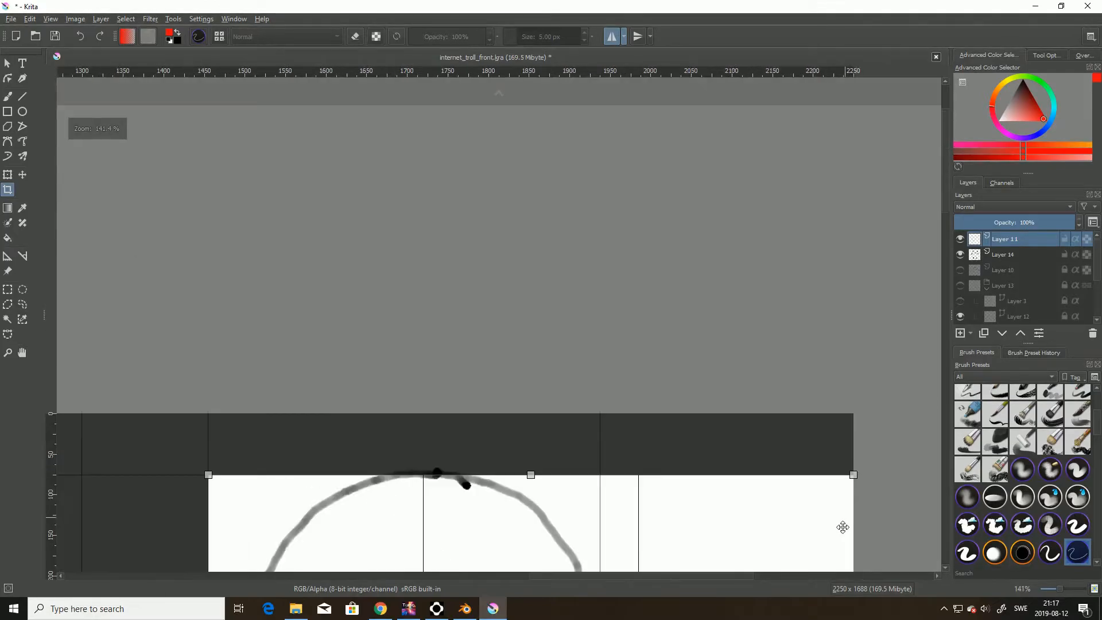
pyautogui.scroll(-6, 945, 235)
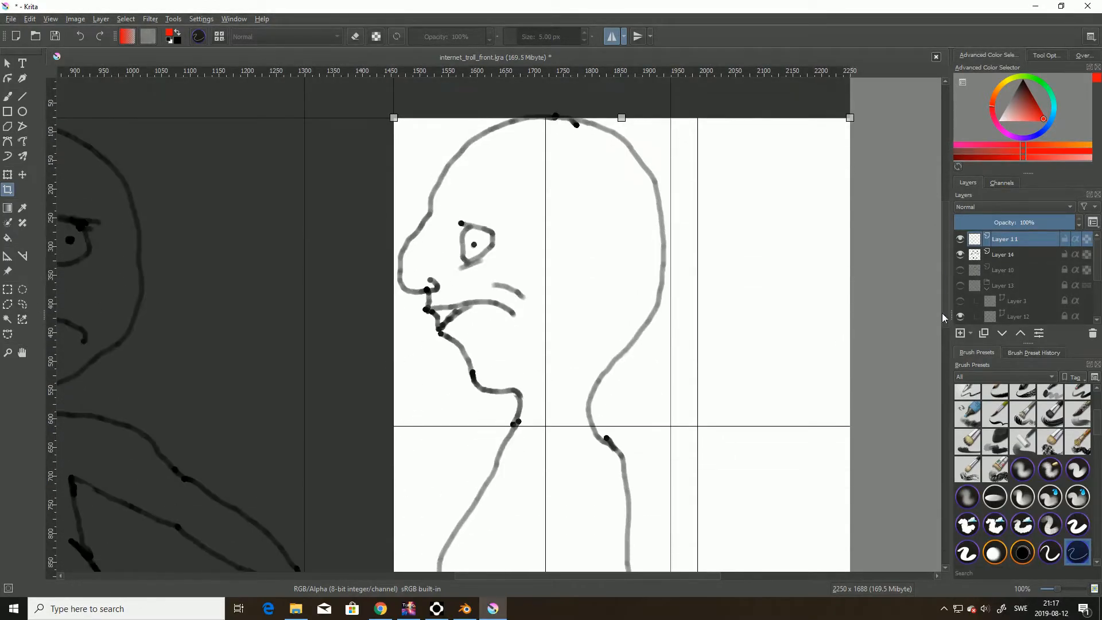
pyautogui.scroll(-1, 878, 401)
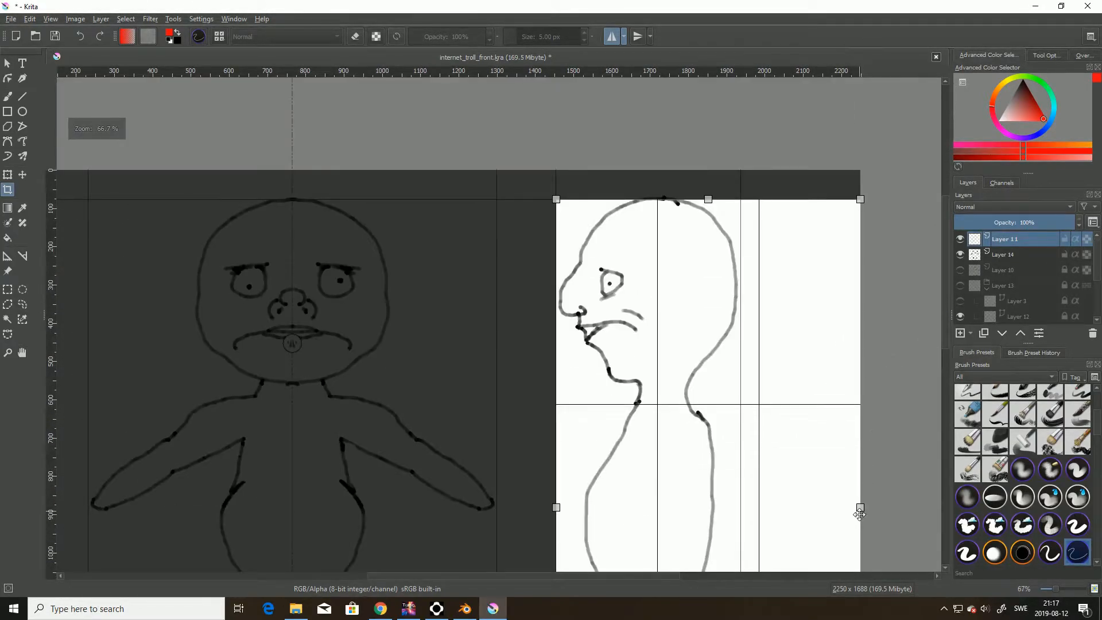
pyautogui.moveTo(858, 507); pyautogui.dragTo(740, 507)
pyautogui.scroll(1, 757, 381)
pyautogui.scroll(4, 758, 373)
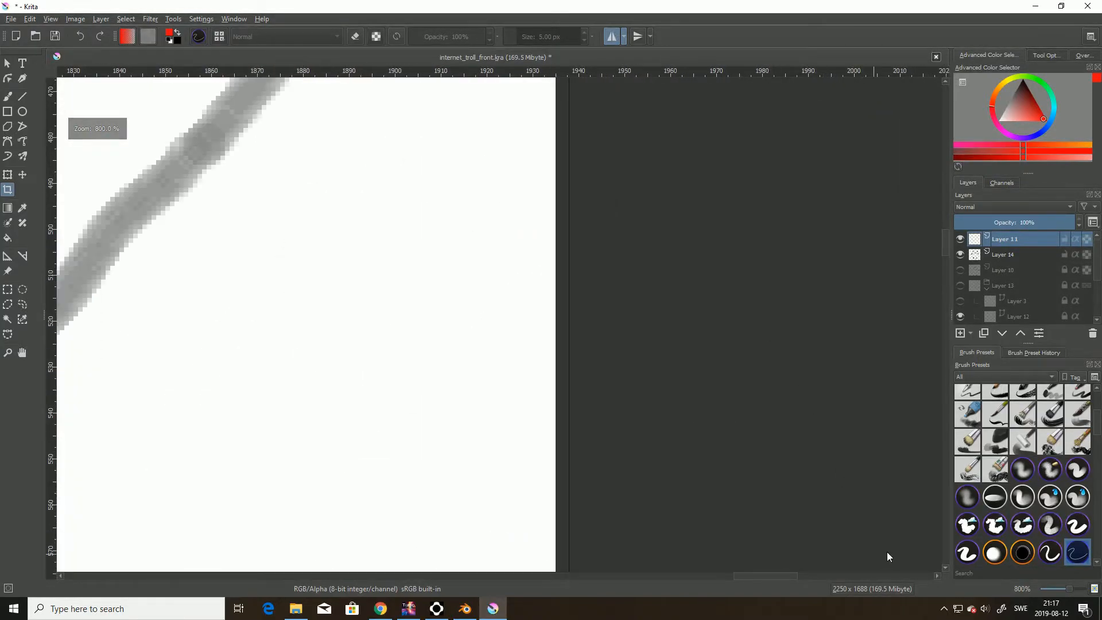
pyautogui.scroll(-10, 944, 258)
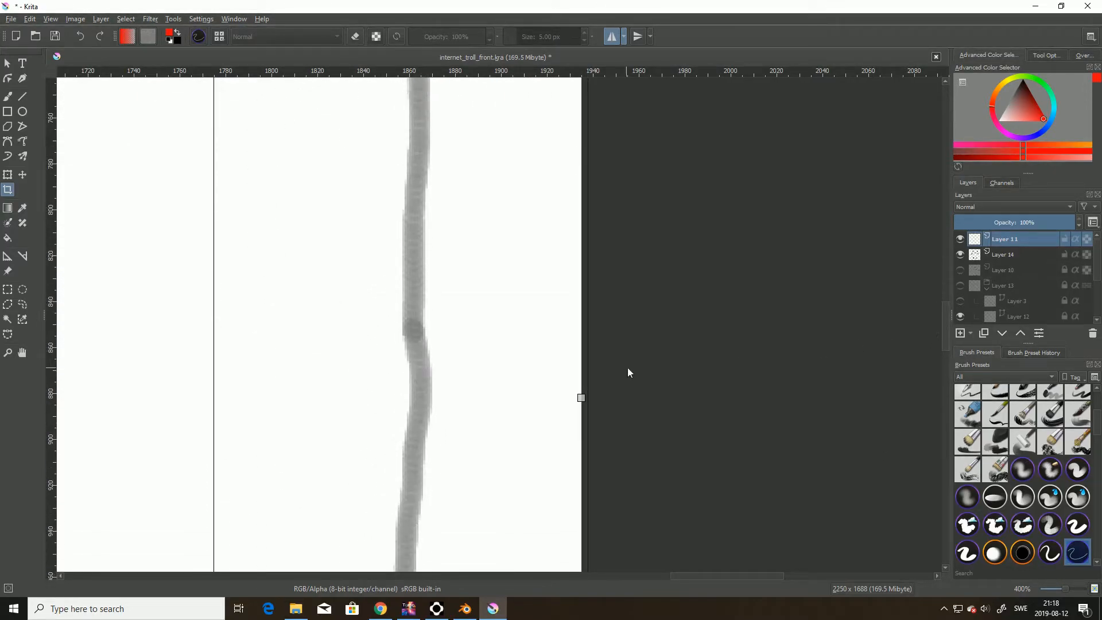
pyautogui.moveTo(581, 397); pyautogui.dragTo(587, 398)
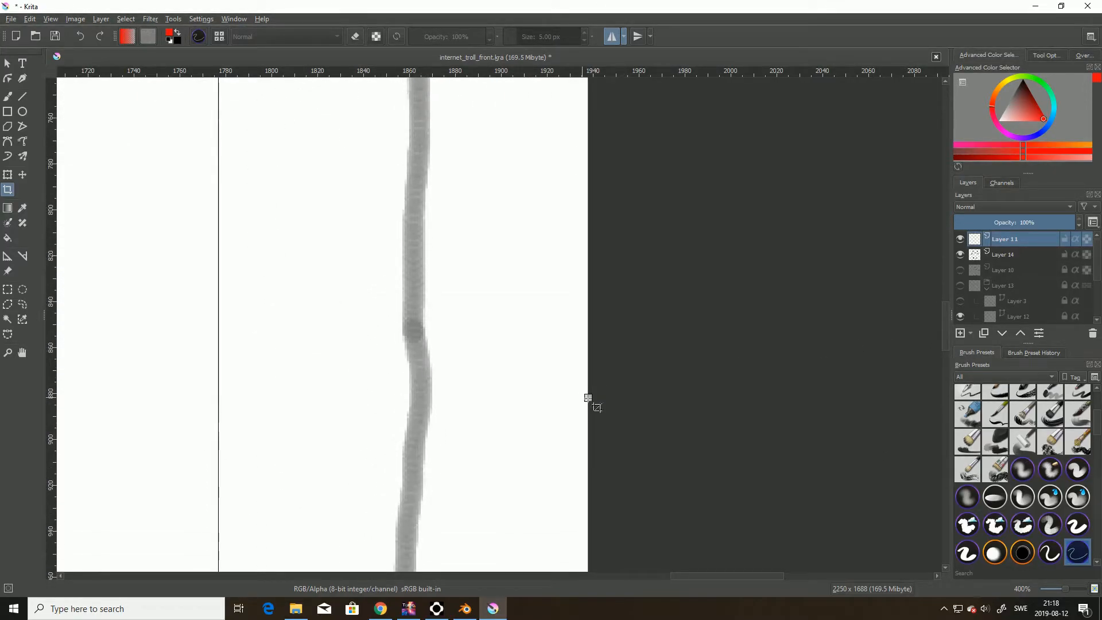
pyautogui.scroll(-8, 941, 319)
pyautogui.scroll(-12, 926, 394)
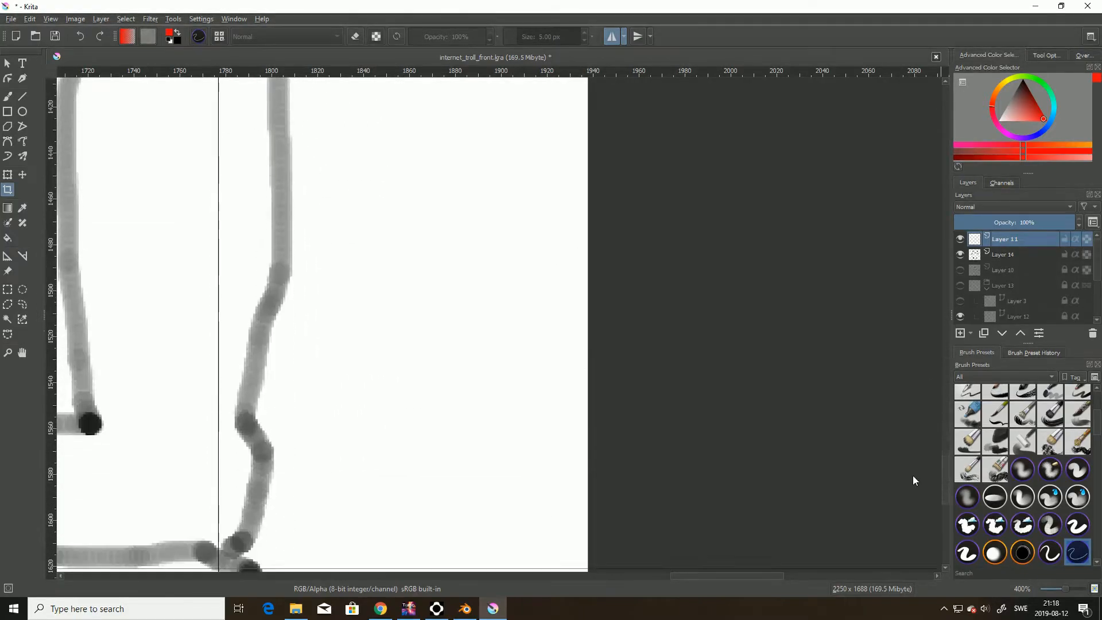
pyautogui.keyDown('ctrl'); pyautogui.scroll(-8, 908, 504); pyautogui.keyUp('ctrl')
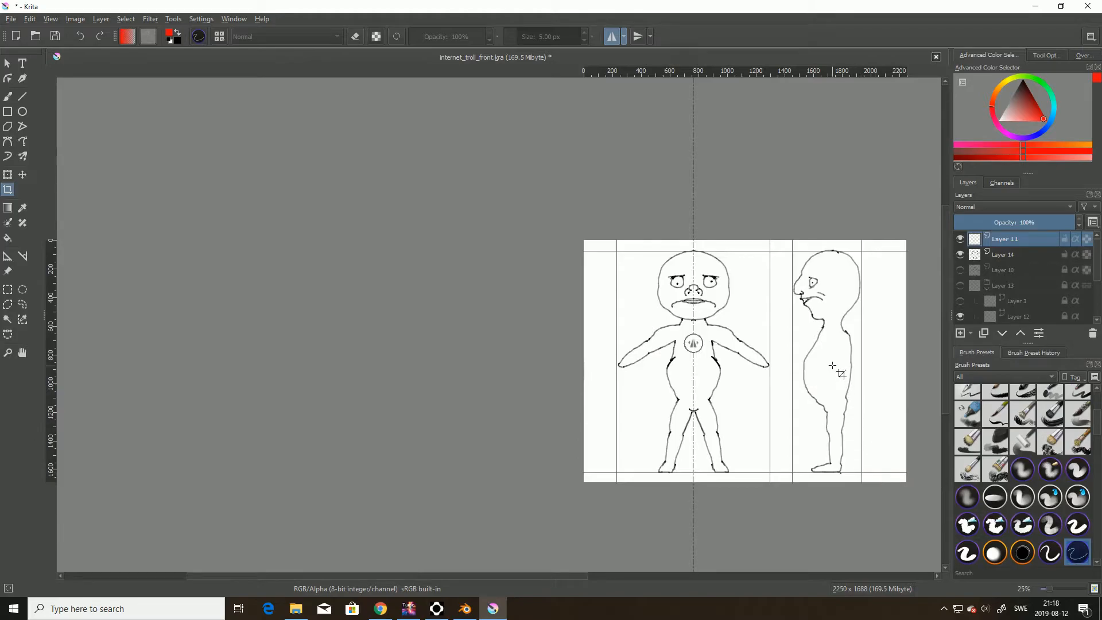
# Draw a crop frame around the troll's side view, from just above the head to just below the foot
pyautogui.keyDown('ctrl'); pyautogui.scroll(7, 836, 272); pyautogui.keyUp('ctrl')
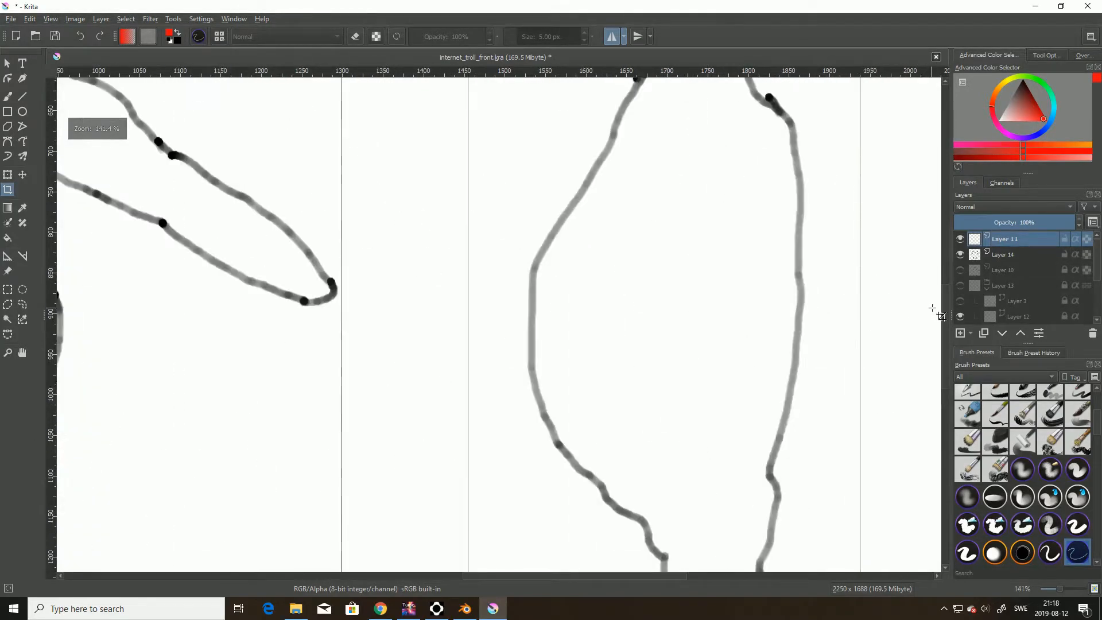
pyautogui.keyDown('ctrl'); pyautogui.scroll(-5, 827, 329); pyautogui.keyUp('ctrl')
pyautogui.moveTo(758, 205); pyautogui.dragTo(835, 432)
pyautogui.keyDown('ctrl'); pyautogui.scroll(6, 866, 247); pyautogui.keyUp('ctrl')
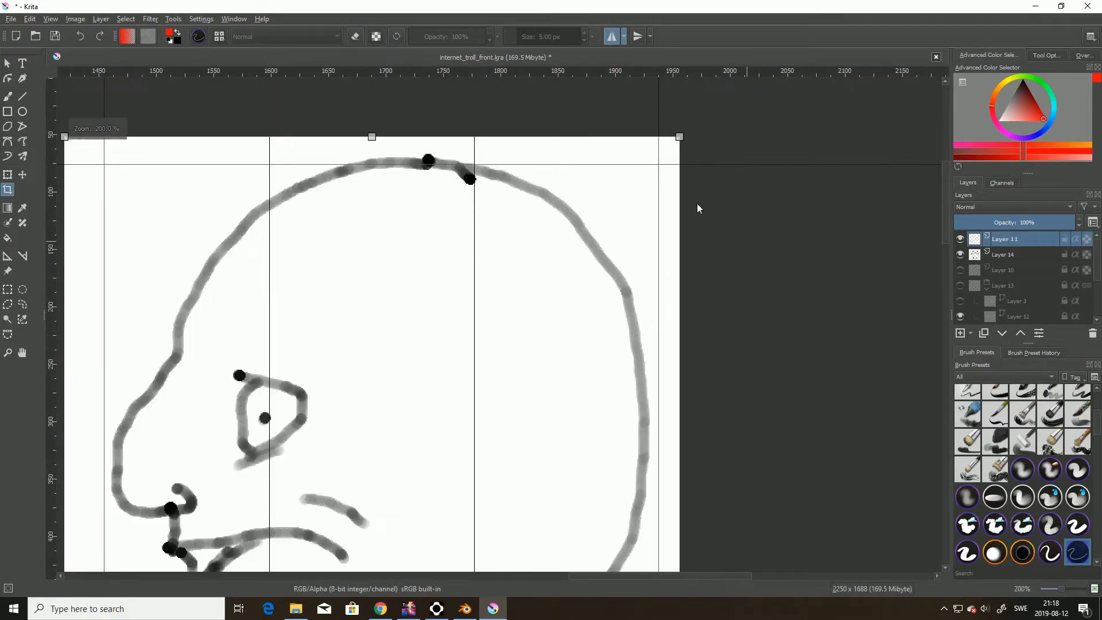
# Fit the crop frame's upper corner behind the head to the crossing of the head-height guide and the vertical guide at about 1938 px
pyautogui.moveTo(372, 136); pyautogui.dragTo(372, 161)
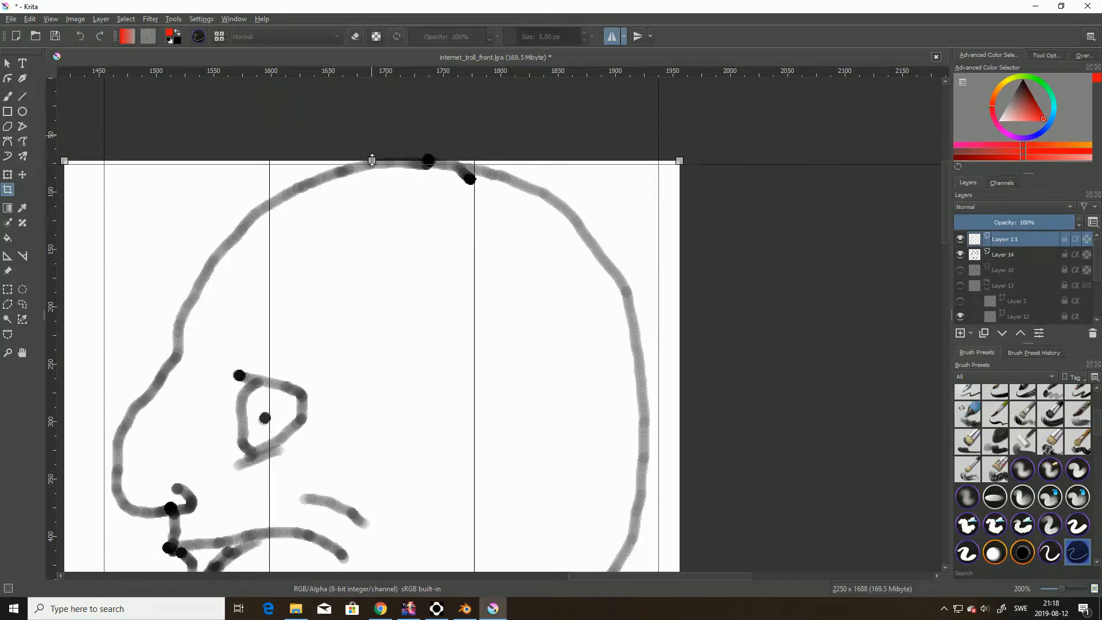
pyautogui.moveTo(679, 162); pyautogui.dragTo(657, 165)
pyautogui.keyDown('ctrl'); pyautogui.scroll(6, 660, 190); pyautogui.keyUp('ctrl')
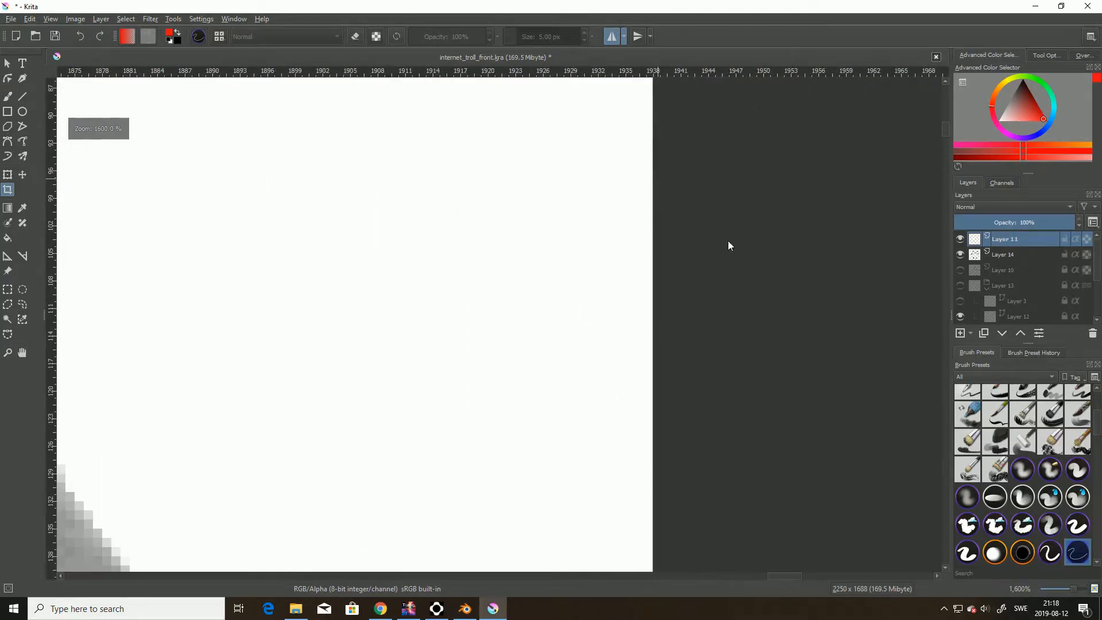
pyautogui.moveTo(944, 130); pyautogui.dragTo(942, 124)
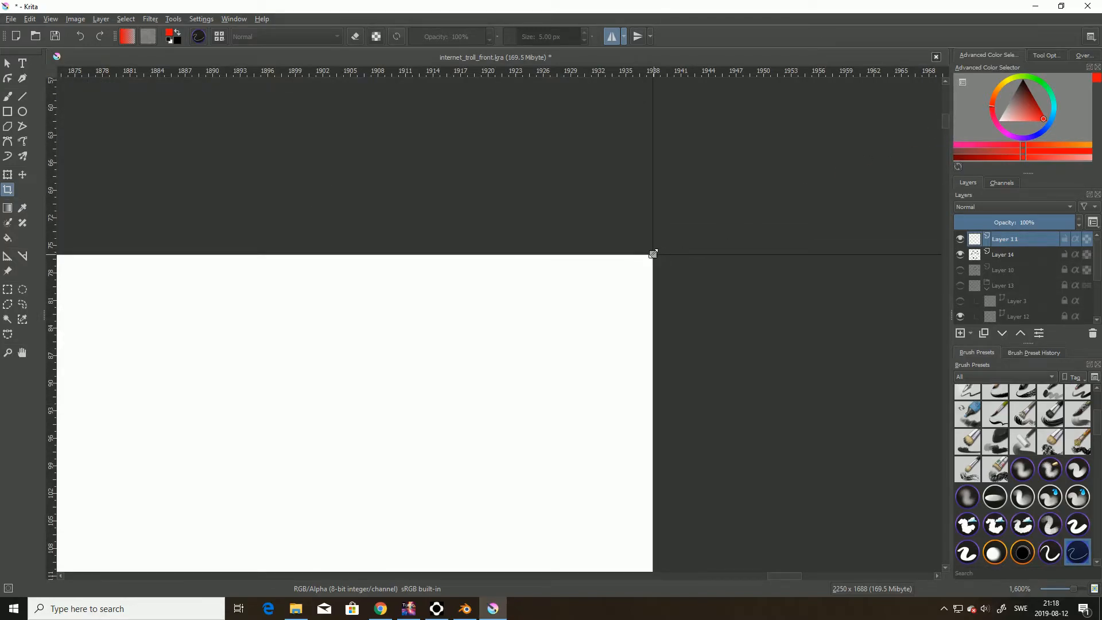
pyautogui.moveTo(946, 122)
pyautogui.mouseDown()
pyautogui.moveTo(926, 291)
pyautogui.moveTo(912, 242)
pyautogui.mouseUp()
# Fit the crop frame's lower corner in front of the foot to the crossing of the foot-level guide and the vertical guide at about 1455 px
pyautogui.scroll(-9, 865, 321)
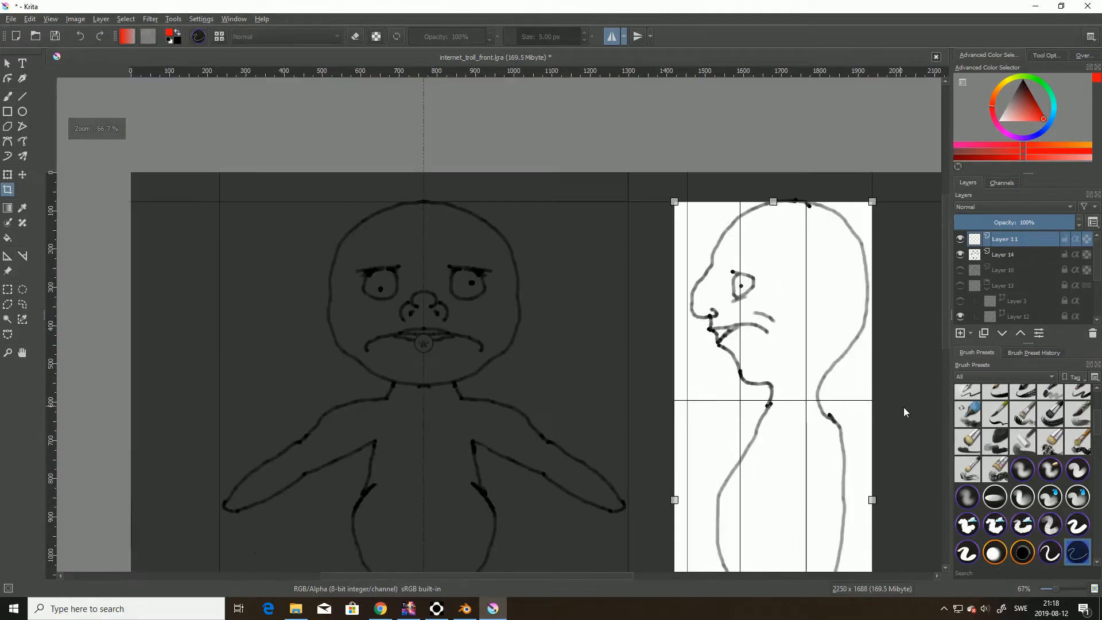
pyautogui.moveTo(945, 308); pyautogui.dragTo(909, 426)
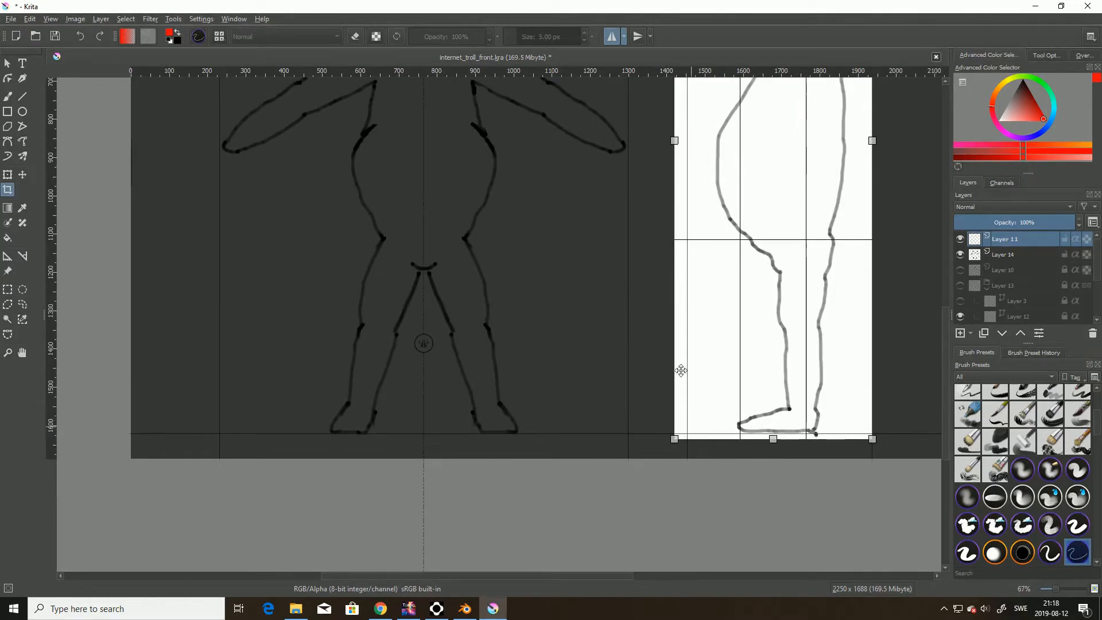
pyautogui.scroll(8, 663, 442)
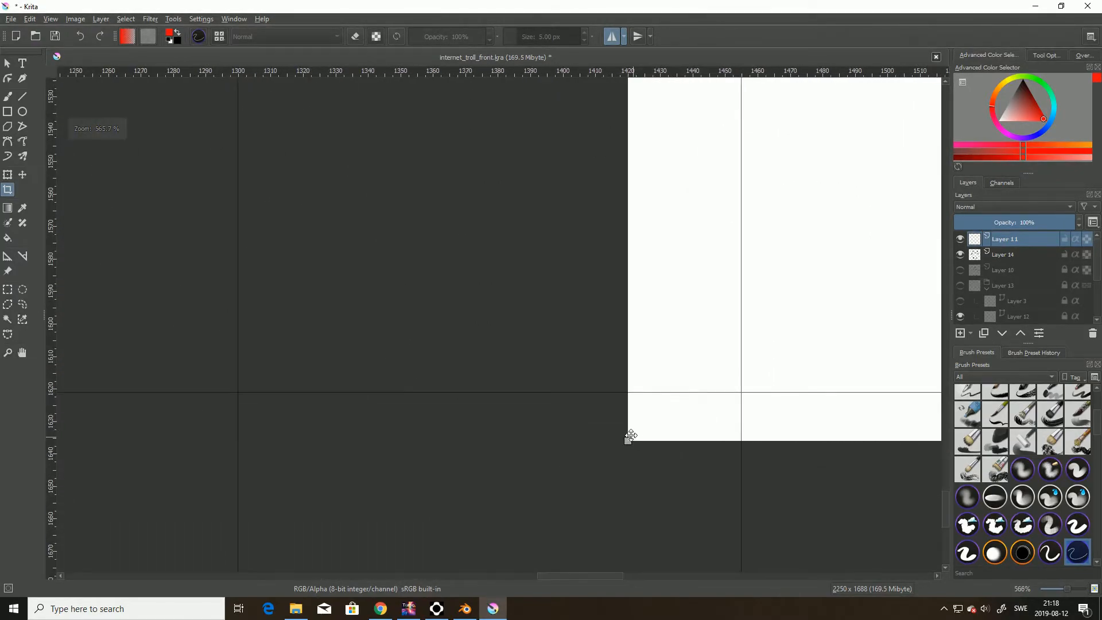
pyautogui.moveTo(674, 434); pyautogui.dragTo(789, 372)
pyautogui.press('1')
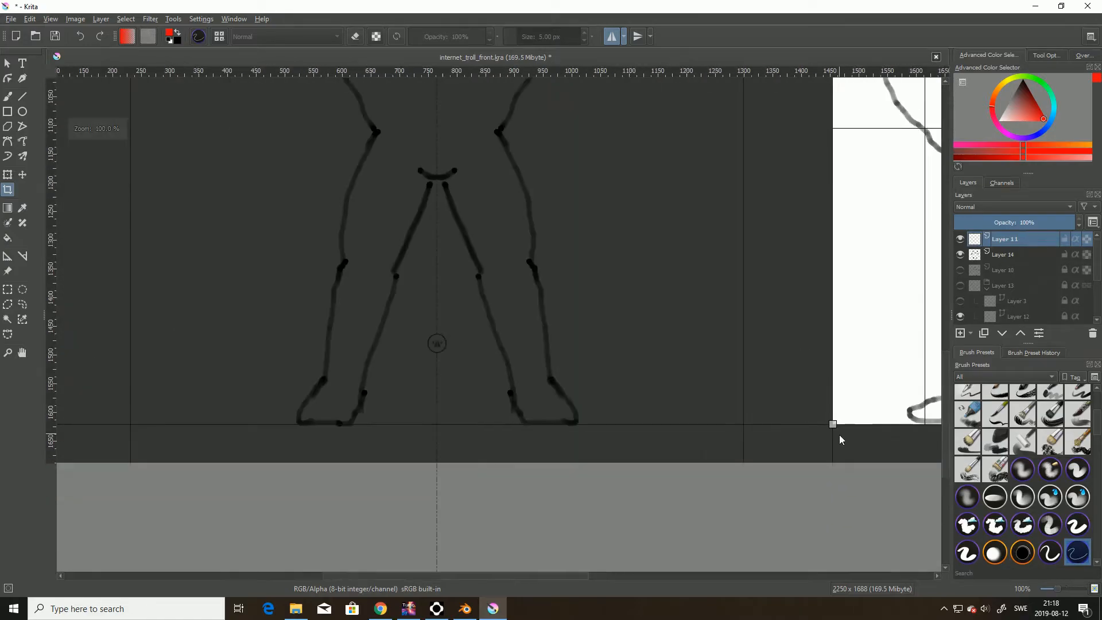
# Check the frame's lower edge and apply the crop so that the canvas holds only the side view at 483 x 1545 px
pyautogui.moveTo(453, 575); pyautogui.dragTo(580, 568)
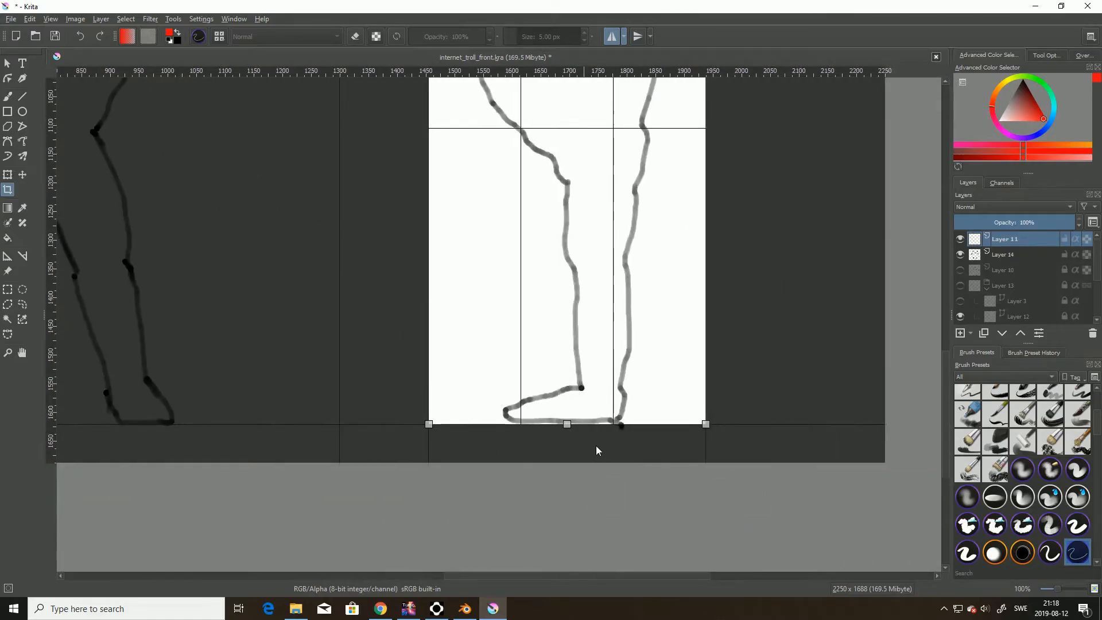
pyautogui.press('2')
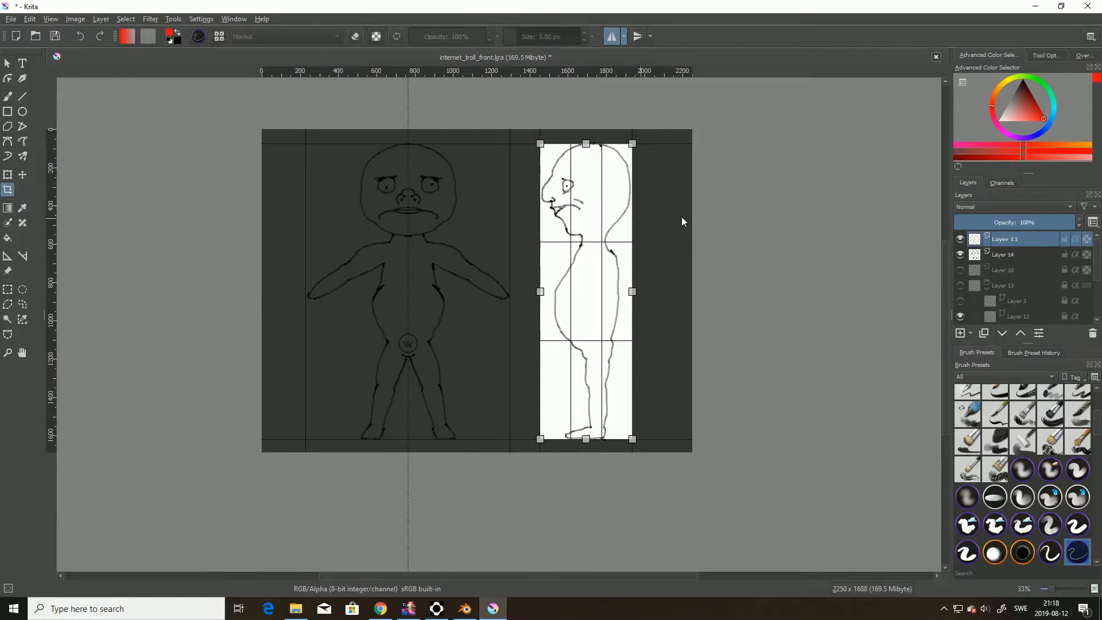
pyautogui.press('Return')
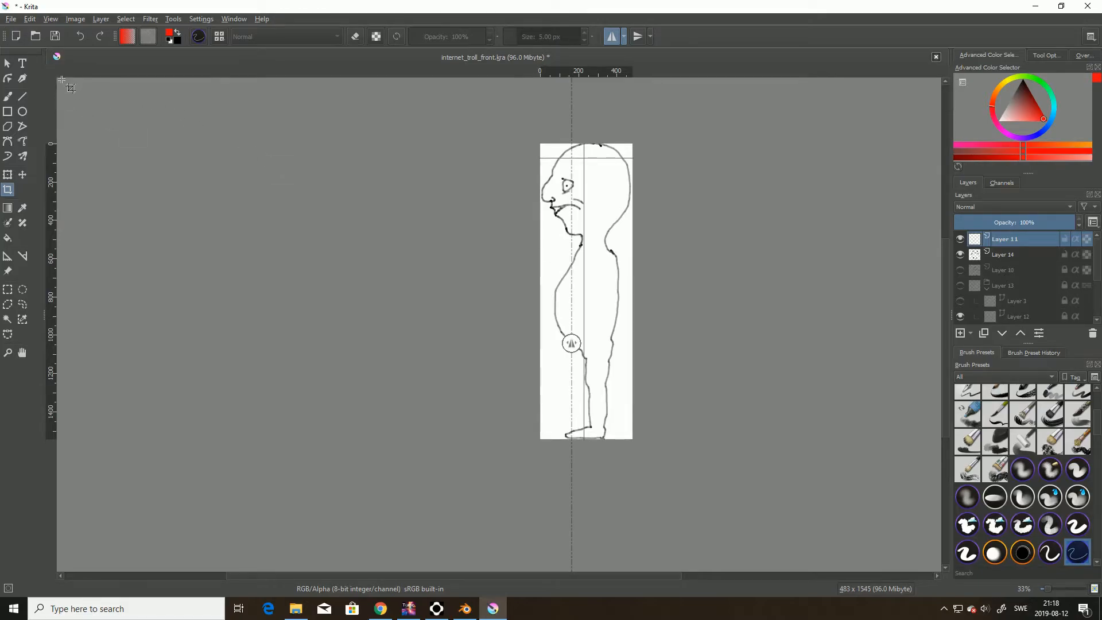
pyautogui.keyDown('ctrl'); pyautogui.scroll(2, 303, 210); pyautogui.keyUp('ctrl')
pyautogui.keyDown('ctrl'); pyautogui.scroll(-2, 369, 253); pyautogui.keyUp('ctrl')
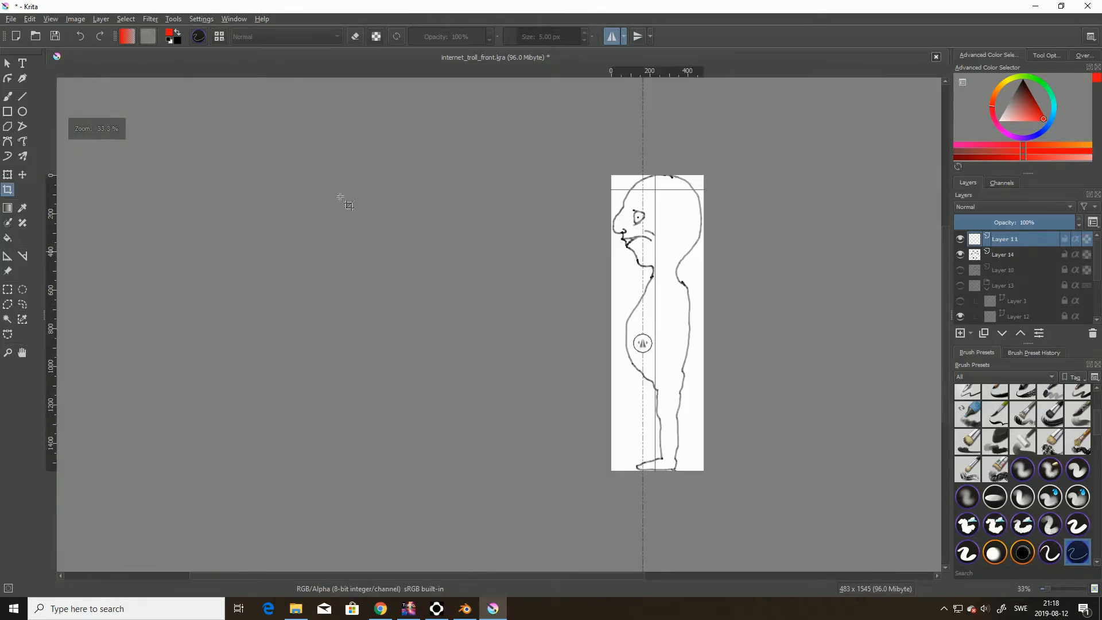
# Save the cropped side view as a new Krita document named internet_troll_side.kra in the internet_troll folder
pyautogui.click(11, 19)
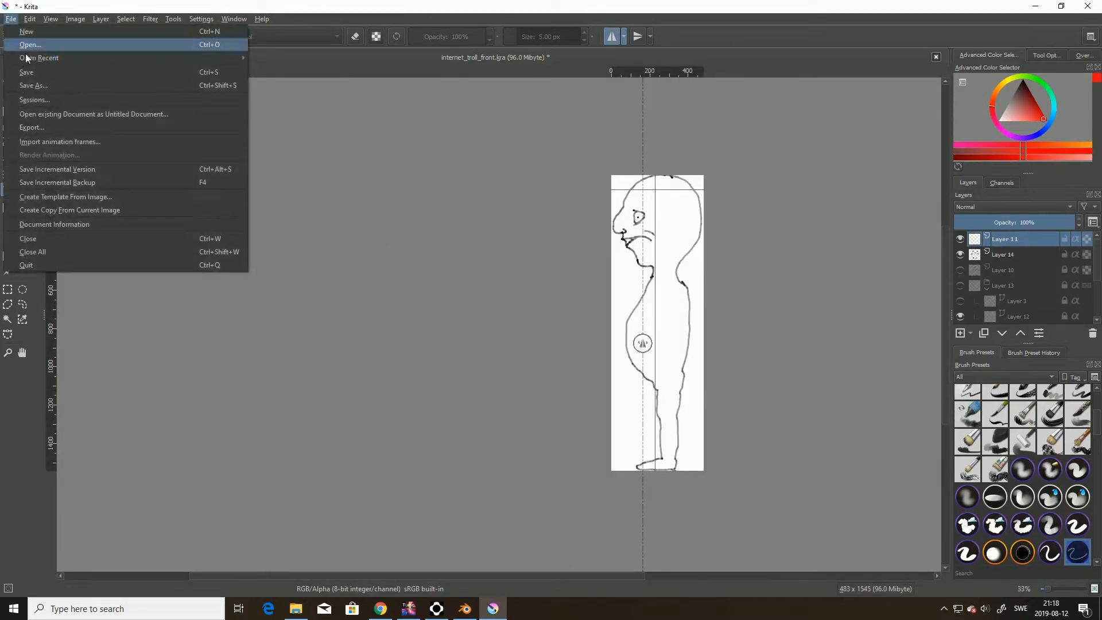
pyautogui.click(32, 85)
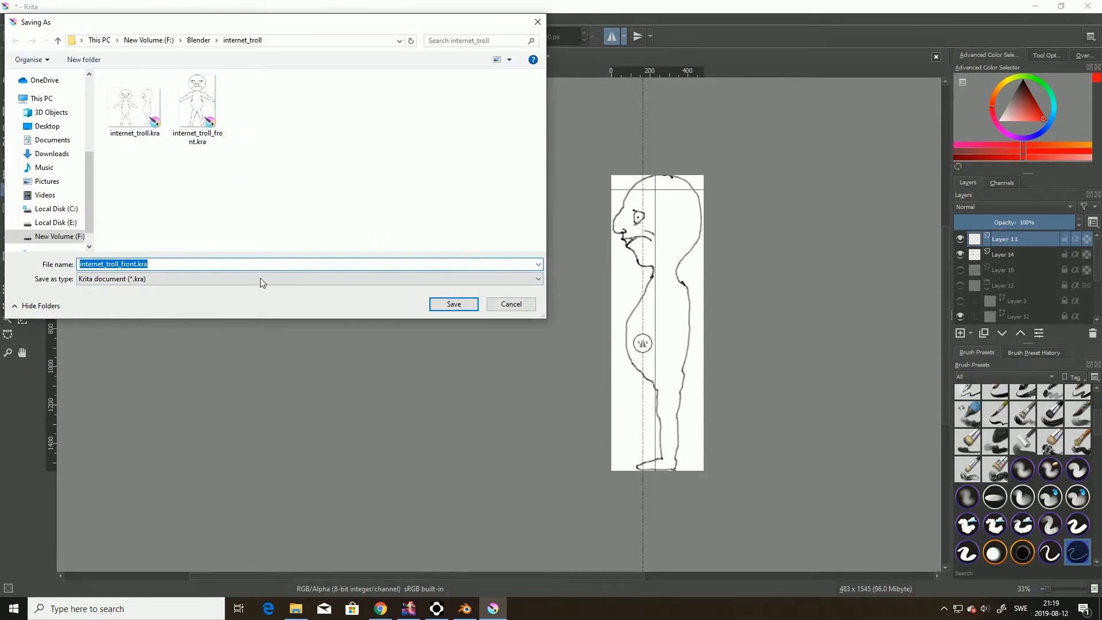
pyautogui.click(126, 264)
pyautogui.moveTo(121, 264); pyautogui.dragTo(134, 265)
pyautogui.write('side')
pyautogui.press('Return')
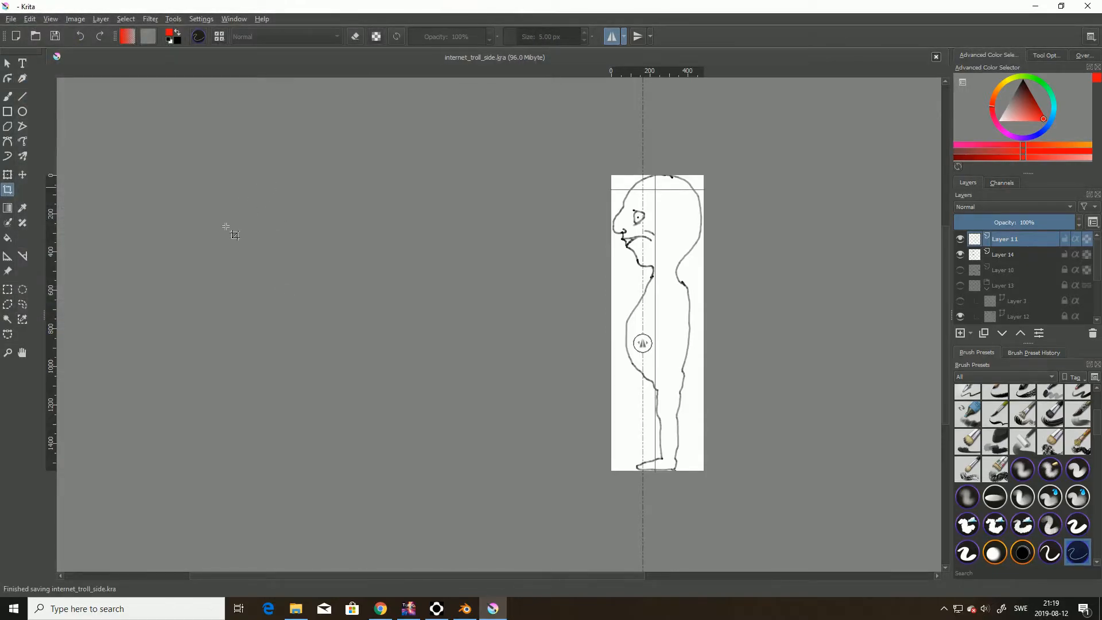
# Close the side-view document and open internet_troll_front.kra and internet_troll_side.kra from the recent documents
pyautogui.click(937, 57)
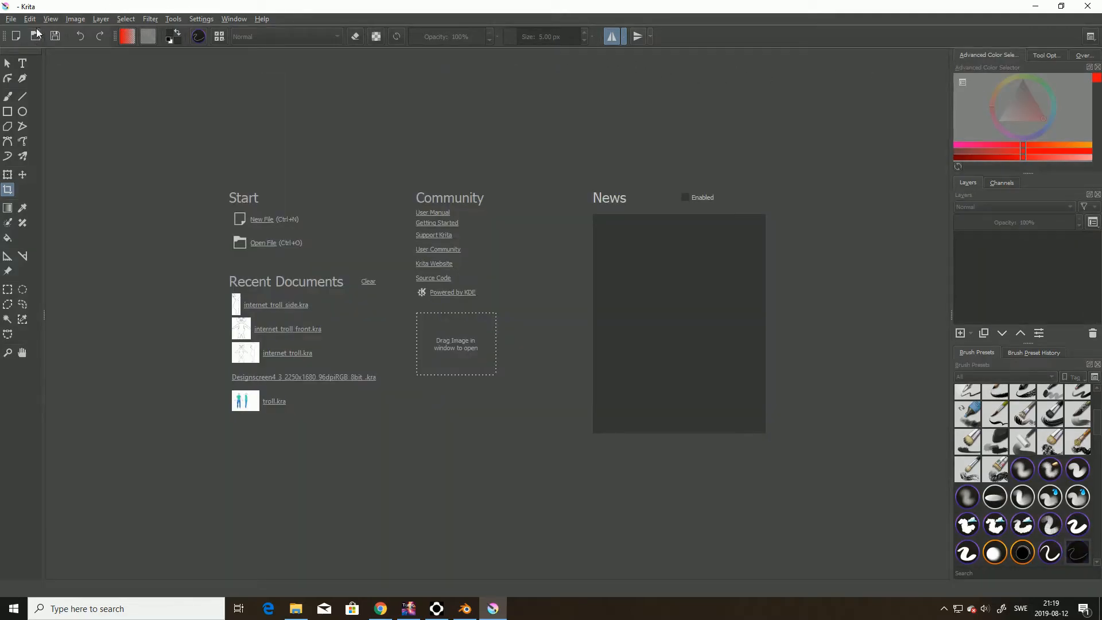
pyautogui.click(10, 19)
pyautogui.moveTo(64, 58)
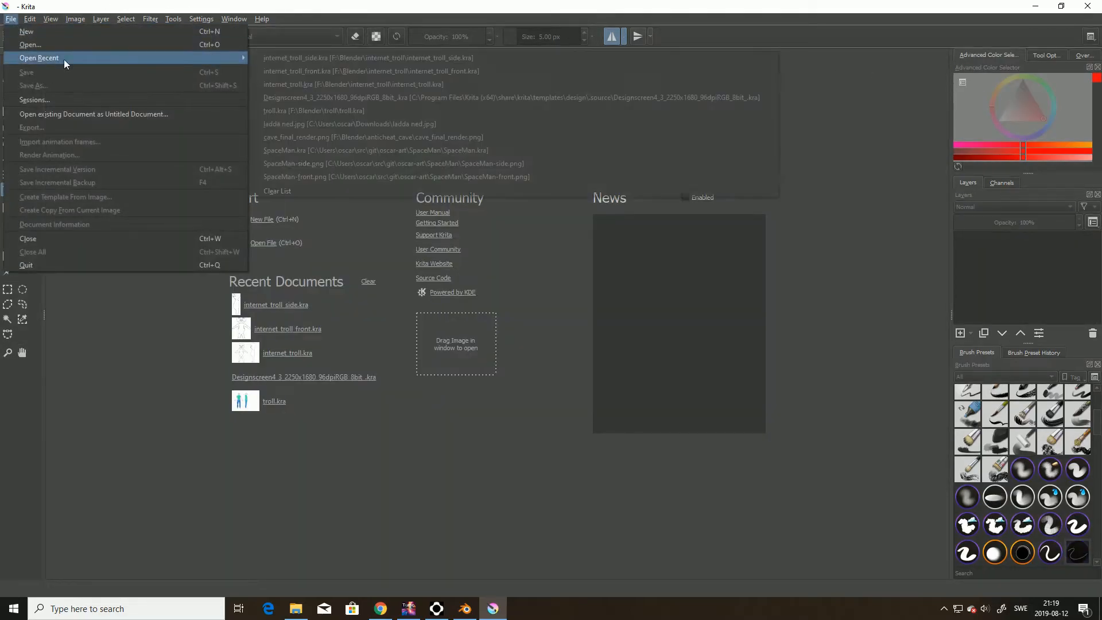
pyautogui.click(298, 72)
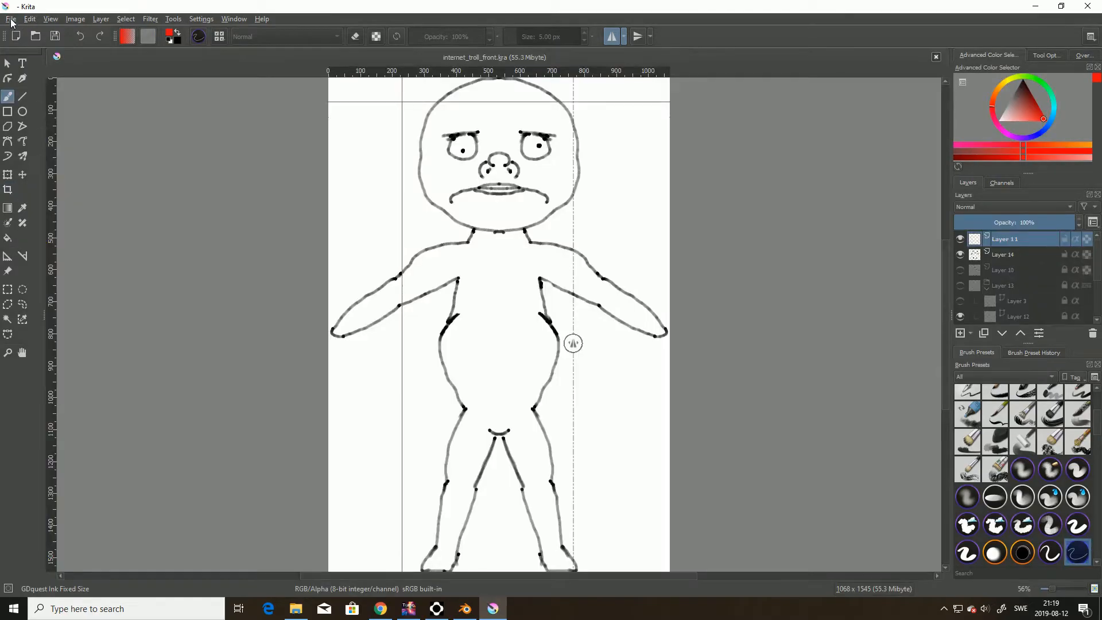
pyautogui.click(11, 19)
pyautogui.moveTo(50, 58)
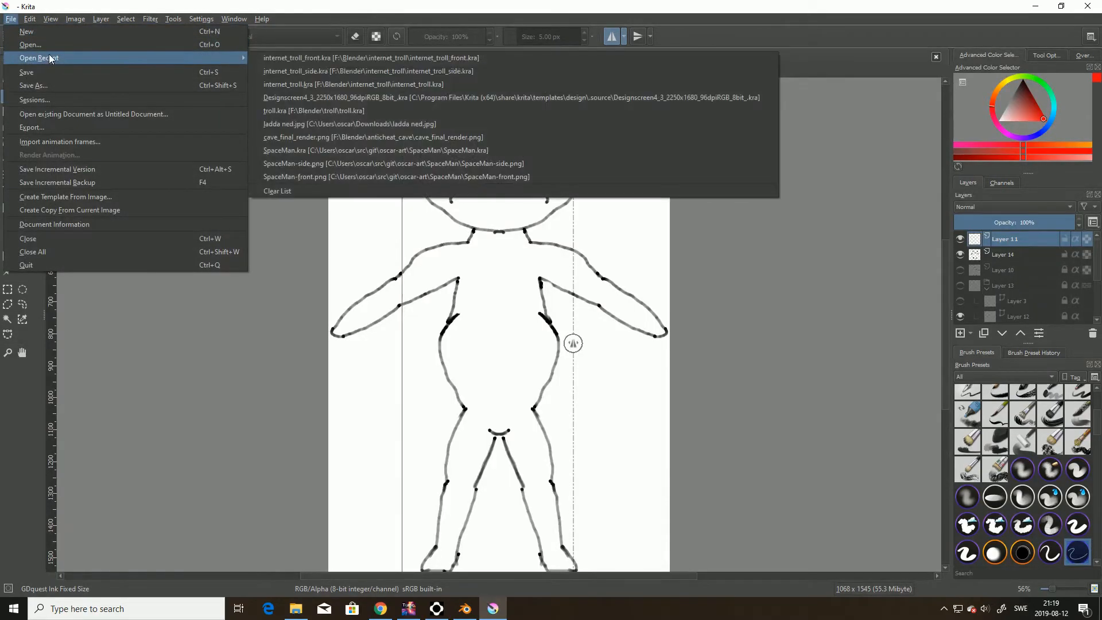
pyautogui.click(317, 70)
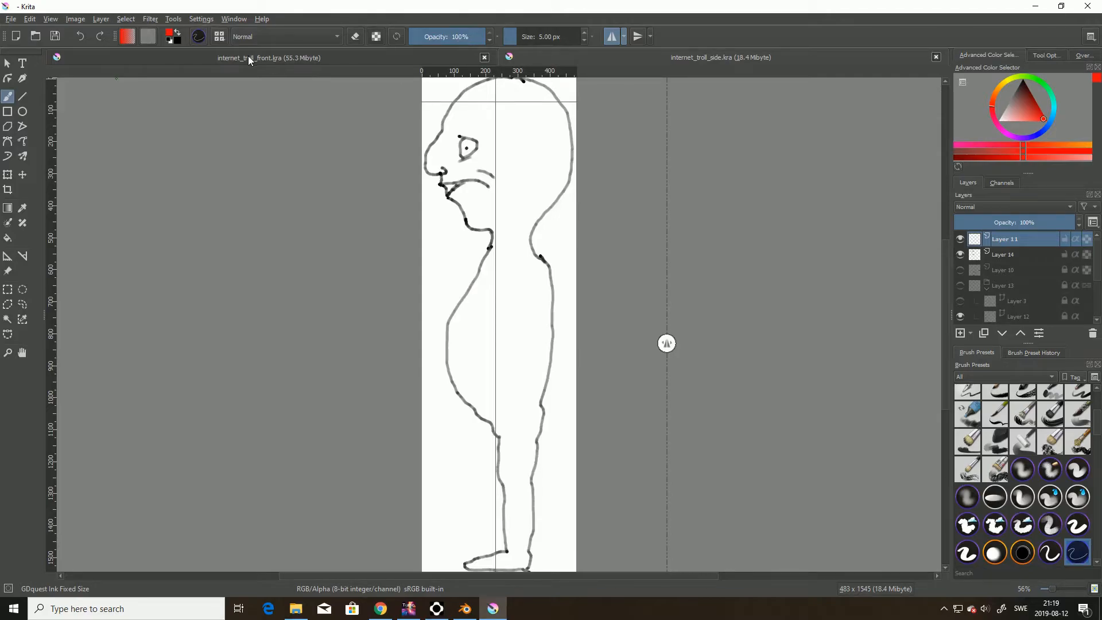
# Unlock the guides in internet_troll_front.kra and remove its vertical and horizontal guides from the canvas
pyautogui.click(114, 60)
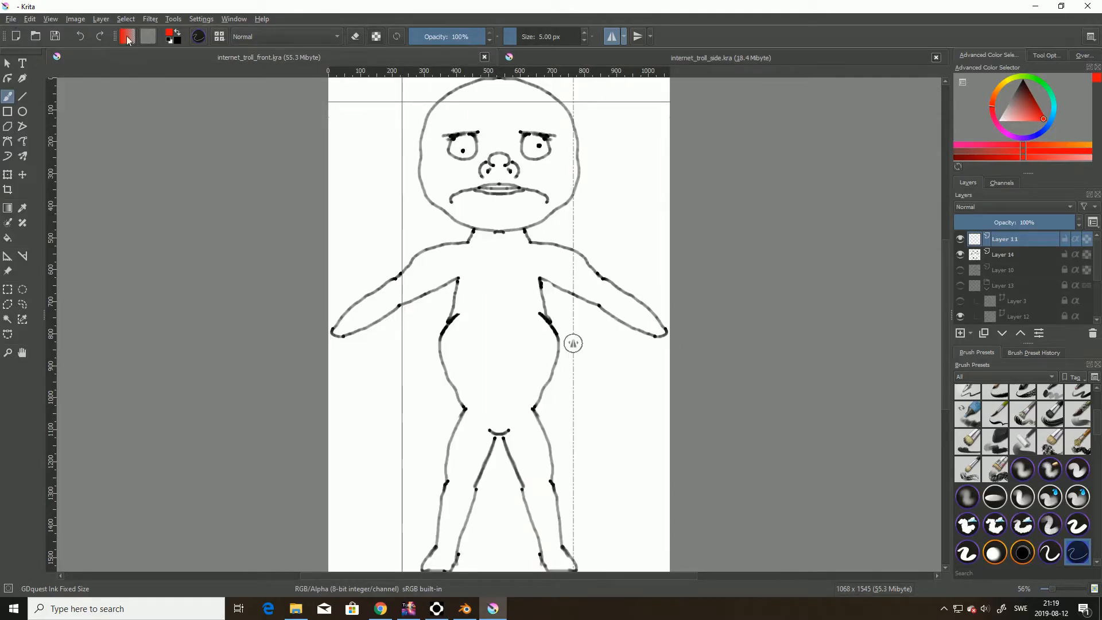
pyautogui.click(51, 18)
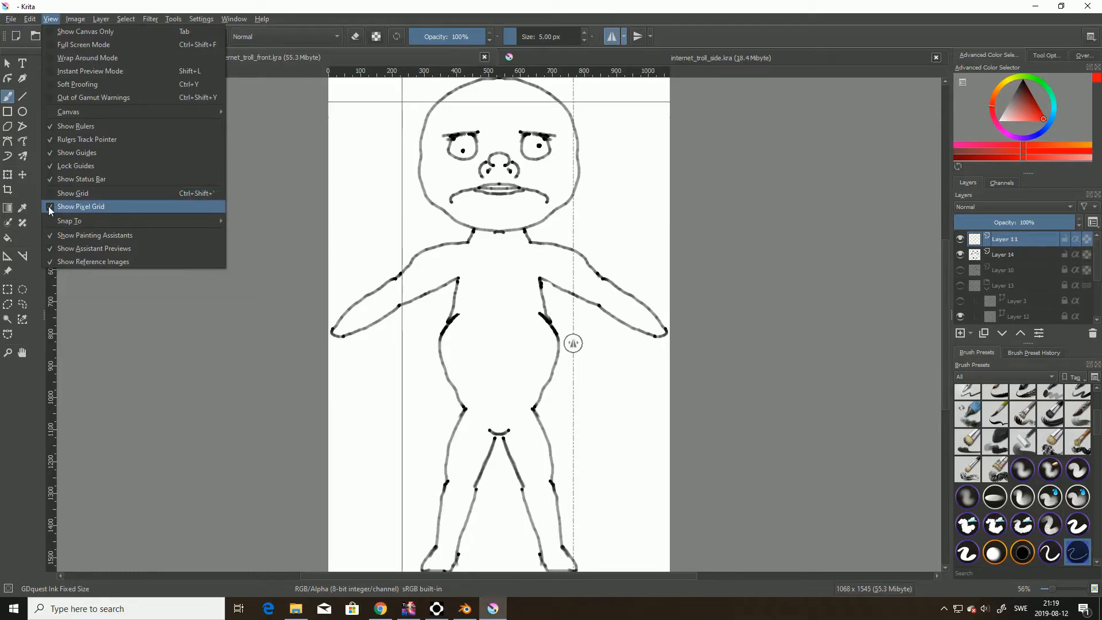
pyautogui.click(54, 166)
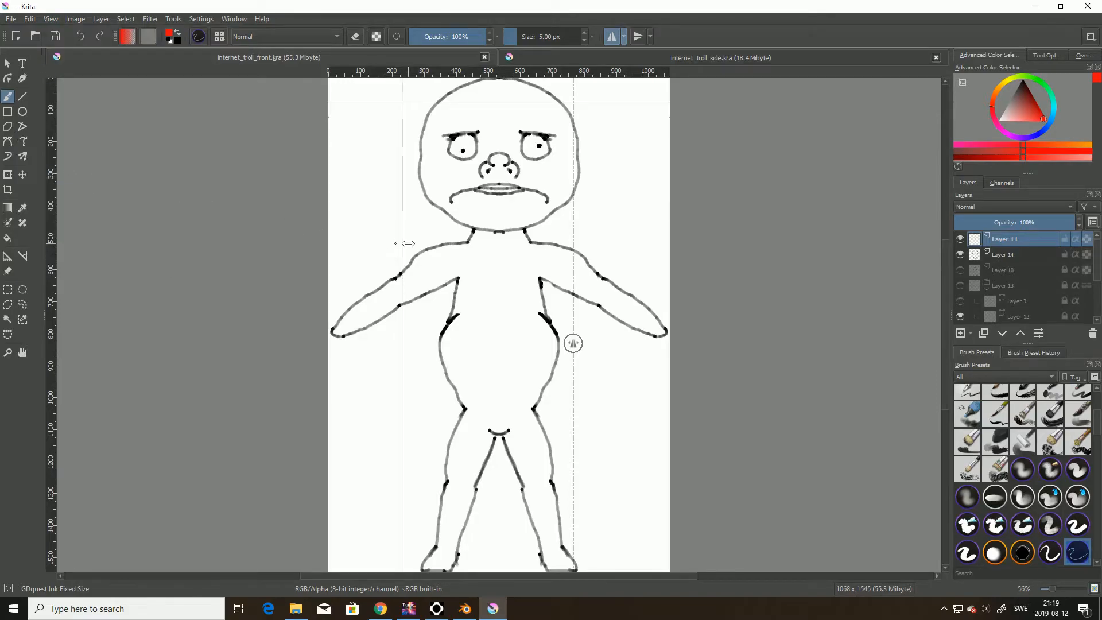
pyautogui.moveTo(401, 244); pyautogui.dragTo(203, 233)
pyautogui.moveTo(77, 215); pyautogui.dragTo(31, 212)
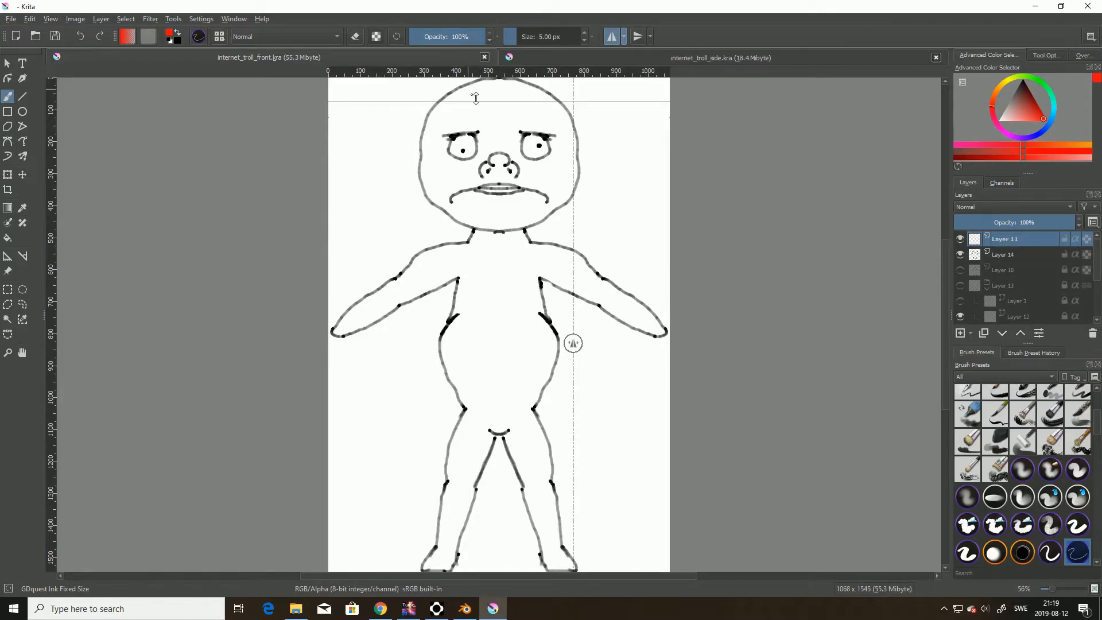
pyautogui.moveTo(476, 98); pyautogui.dragTo(479, 64)
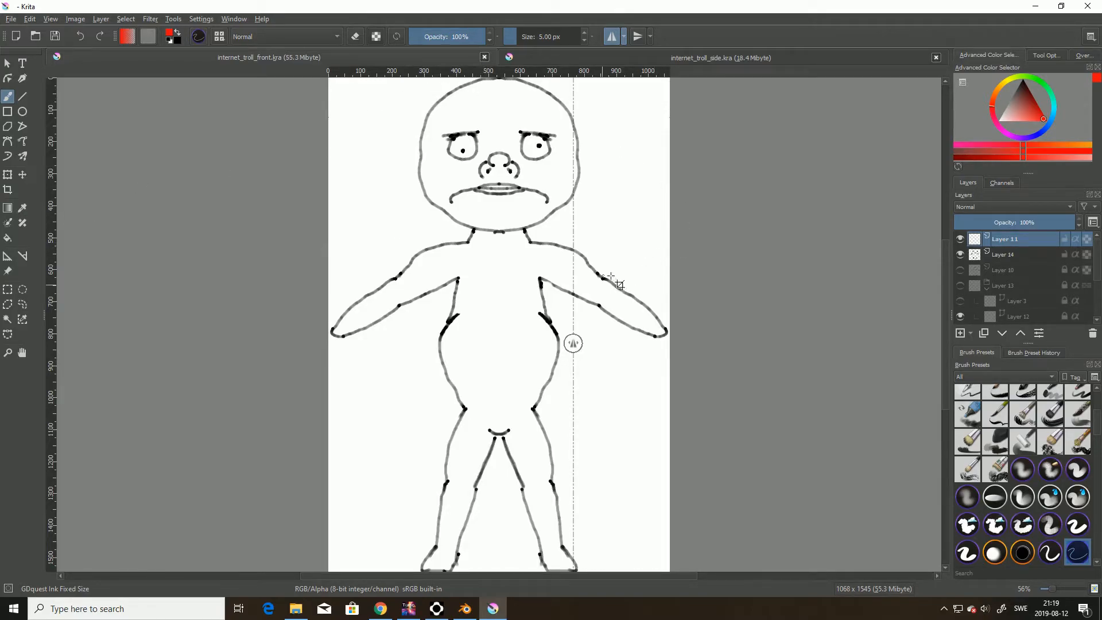
# Turn off horizontal mirroring in the front-view document and save the file
pyautogui.scroll(-1, 670, 346)
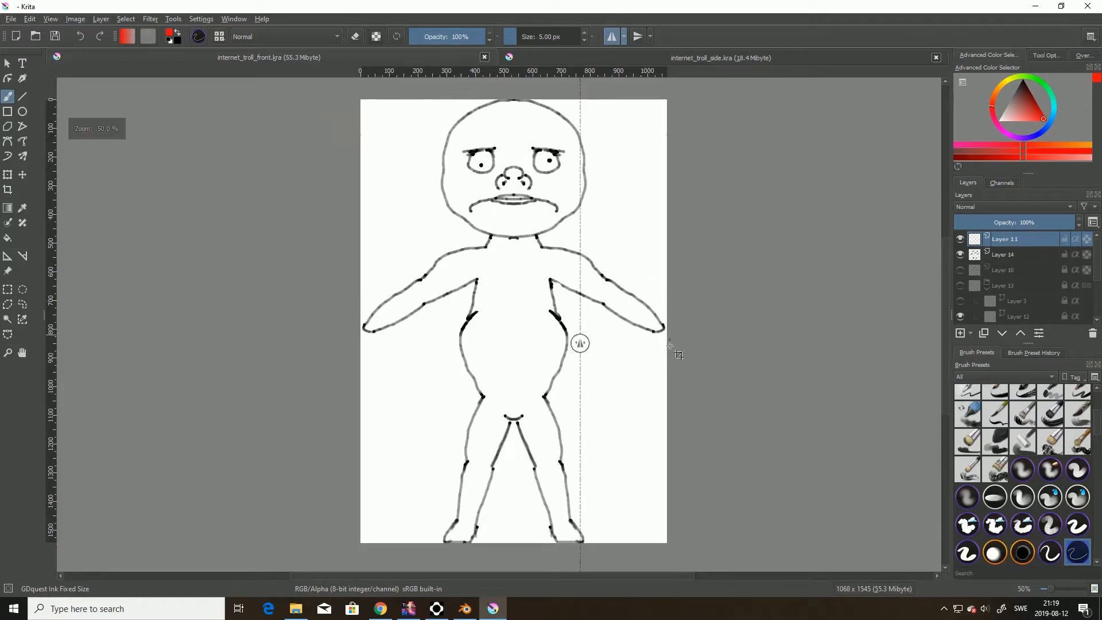
pyautogui.click(611, 40)
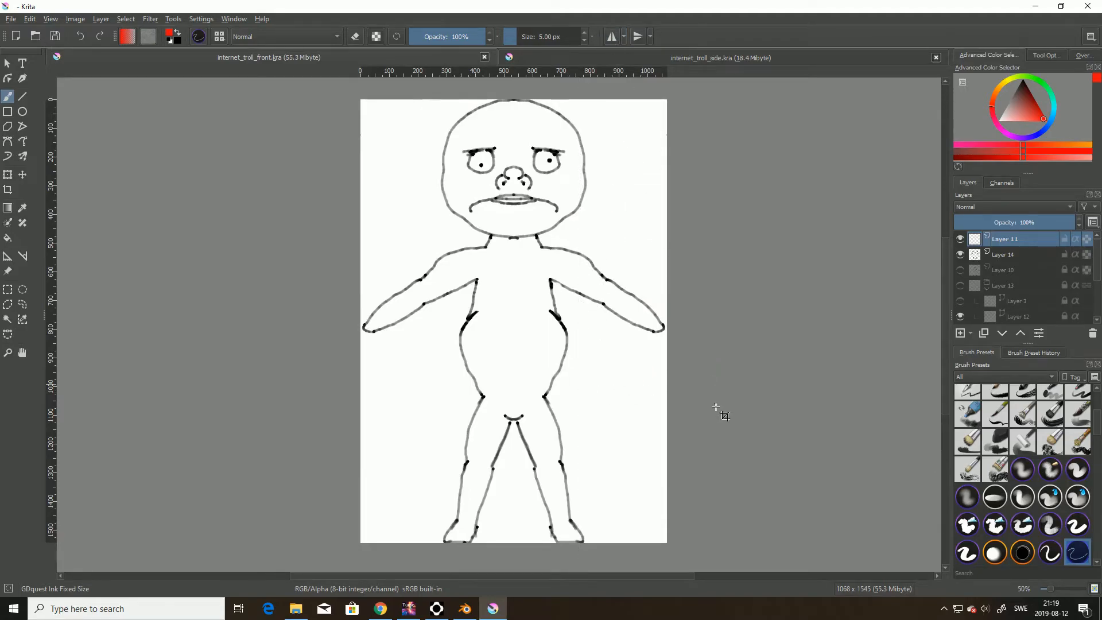
pyautogui.scroll(-3, 718, 410)
pyautogui.scroll(3, 721, 413)
pyautogui.scroll(3, 721, 413)
pyautogui.scroll(-3, 723, 418)
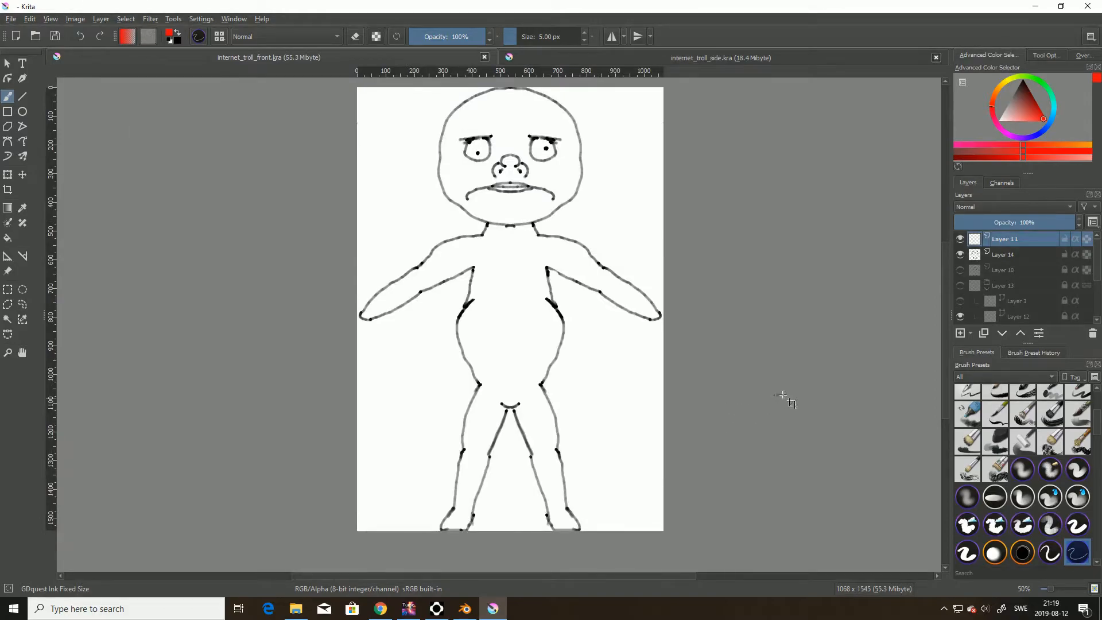
pyautogui.moveTo(943, 339); pyautogui.dragTo(941, 331)
pyautogui.scroll(3, 784, 339)
pyautogui.scroll(-3, 783, 339)
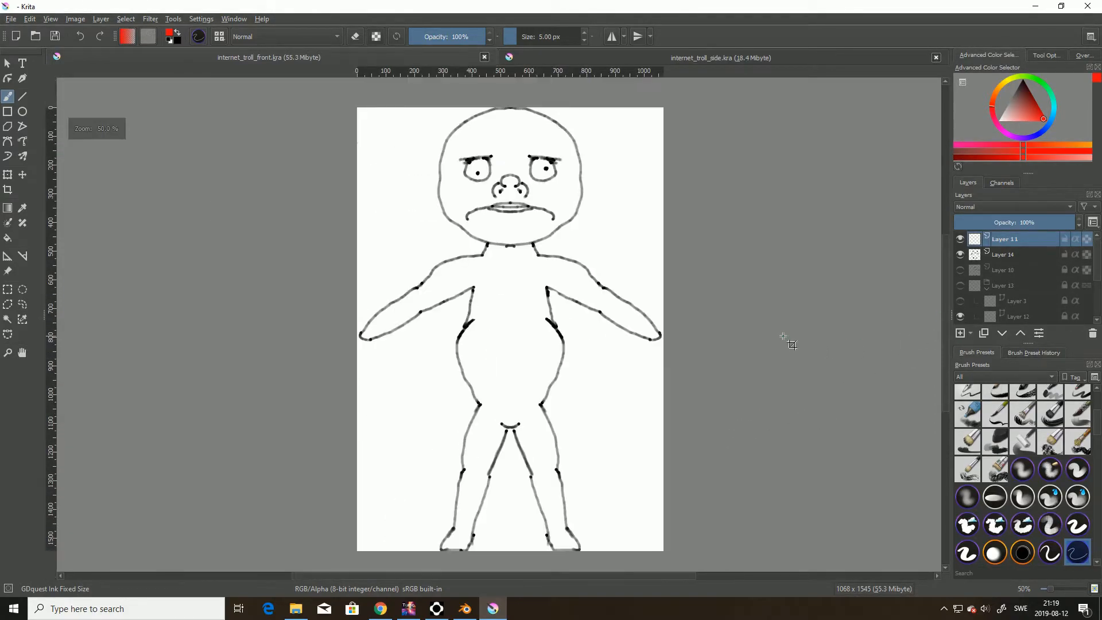
pyautogui.click(11, 21)
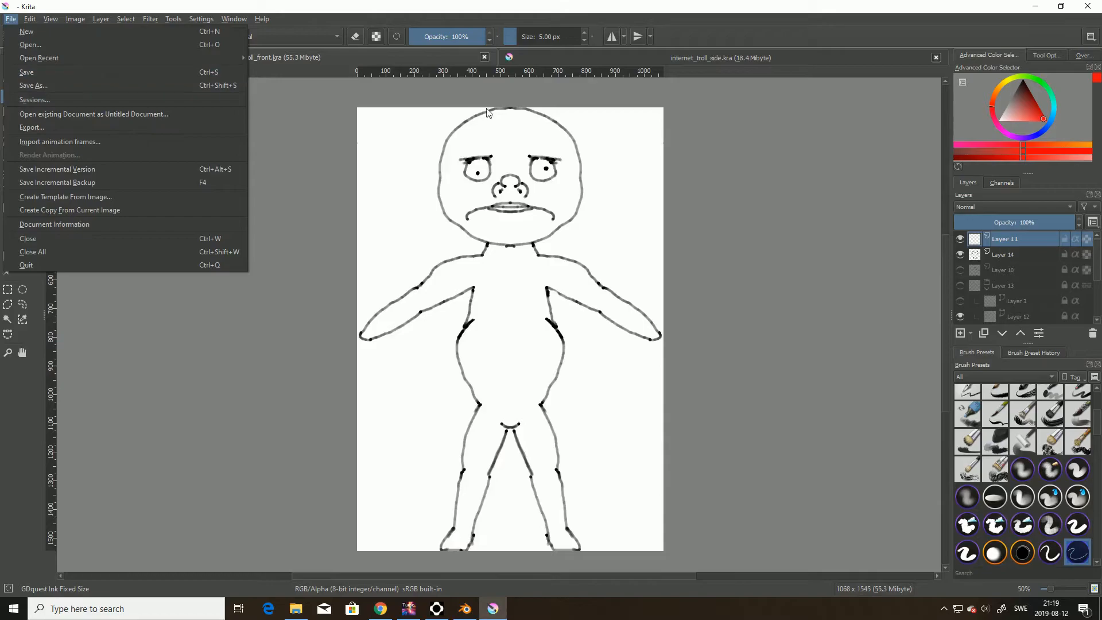
pyautogui.click(76, 72)
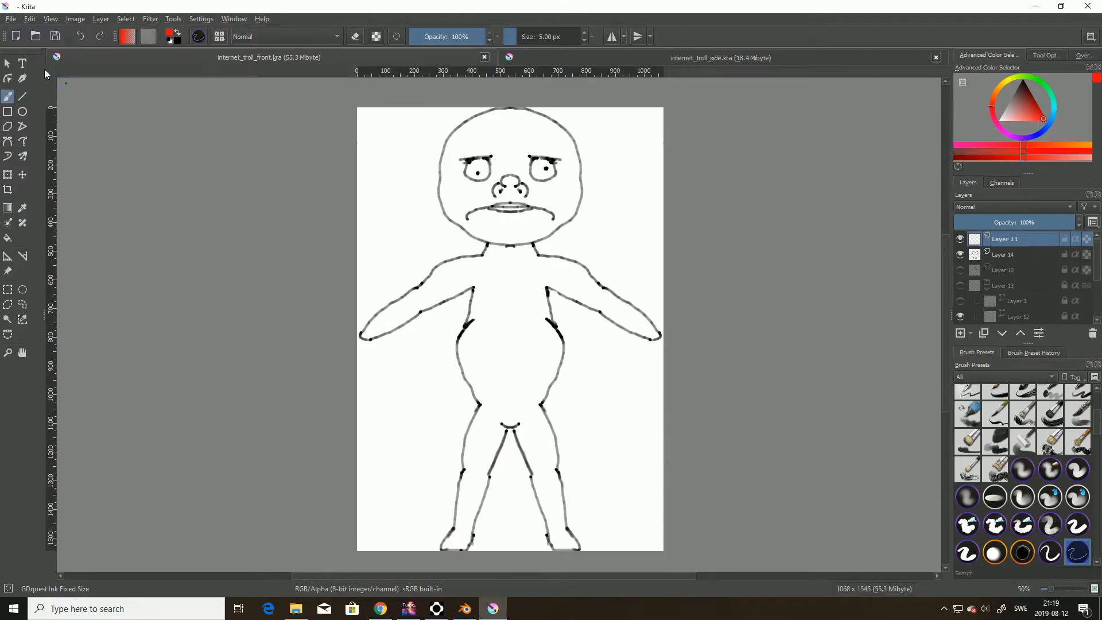
# Toggle the visibility of the layer above Layer 14 to check its content and delete that layer from the front-view document
pyautogui.click(959, 239)
pyautogui.click(960, 239)
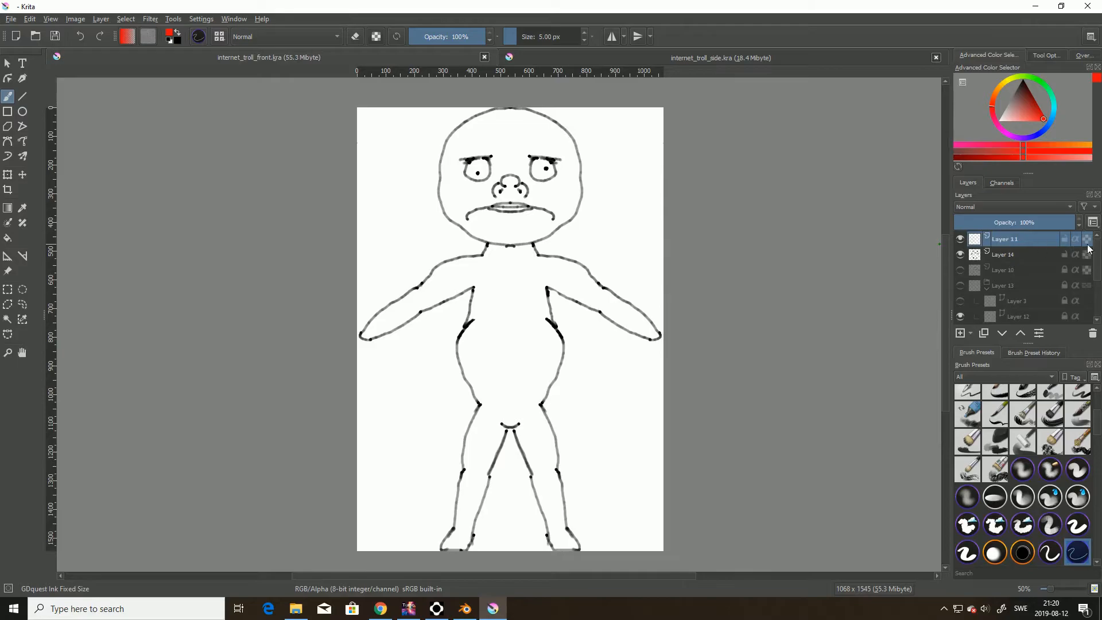
pyautogui.click(1093, 335)
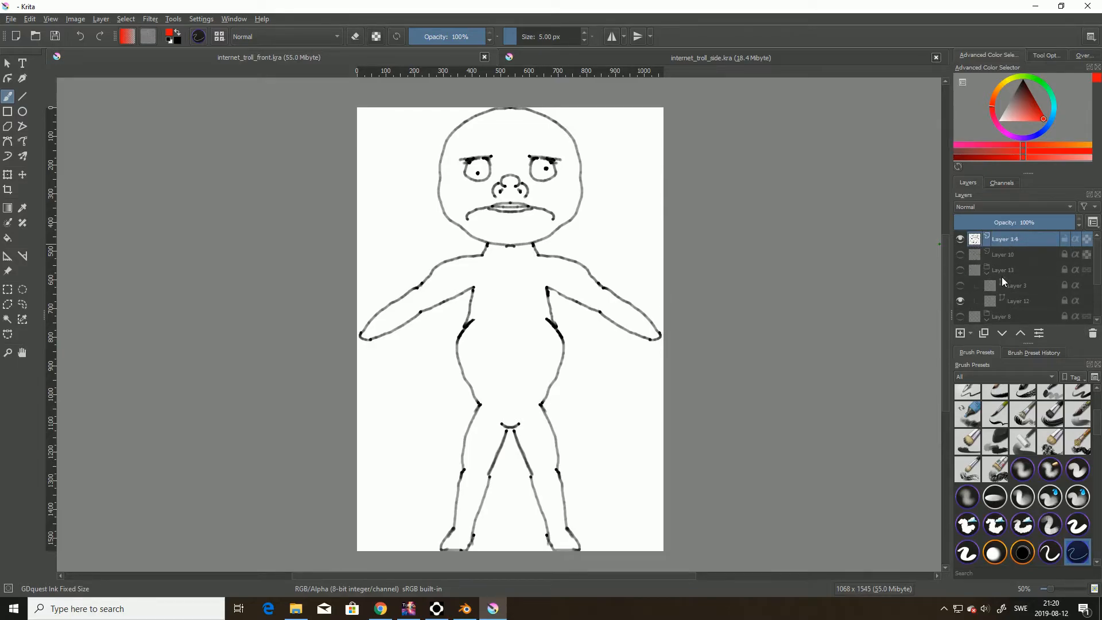
# Hide the white background Layer 1 in the front-view document so the canvas is transparent, and save the file
pyautogui.scroll(-1, 1001, 277)
pyautogui.scroll(-1, 959, 318)
pyautogui.click(959, 316)
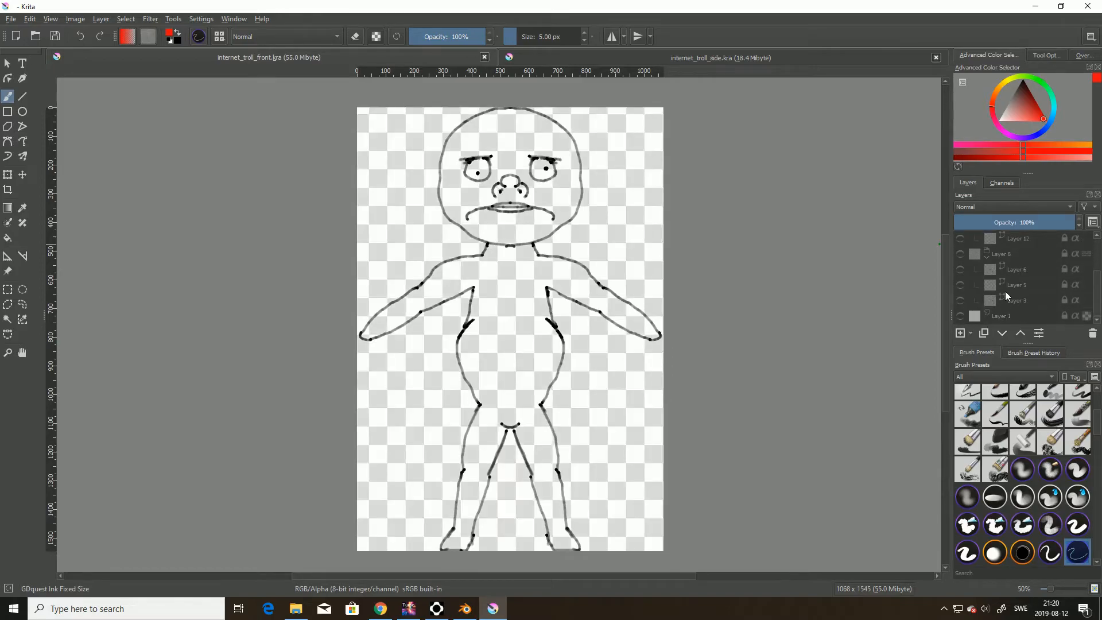
pyautogui.scroll(1, 1004, 291)
pyautogui.click(8, 20)
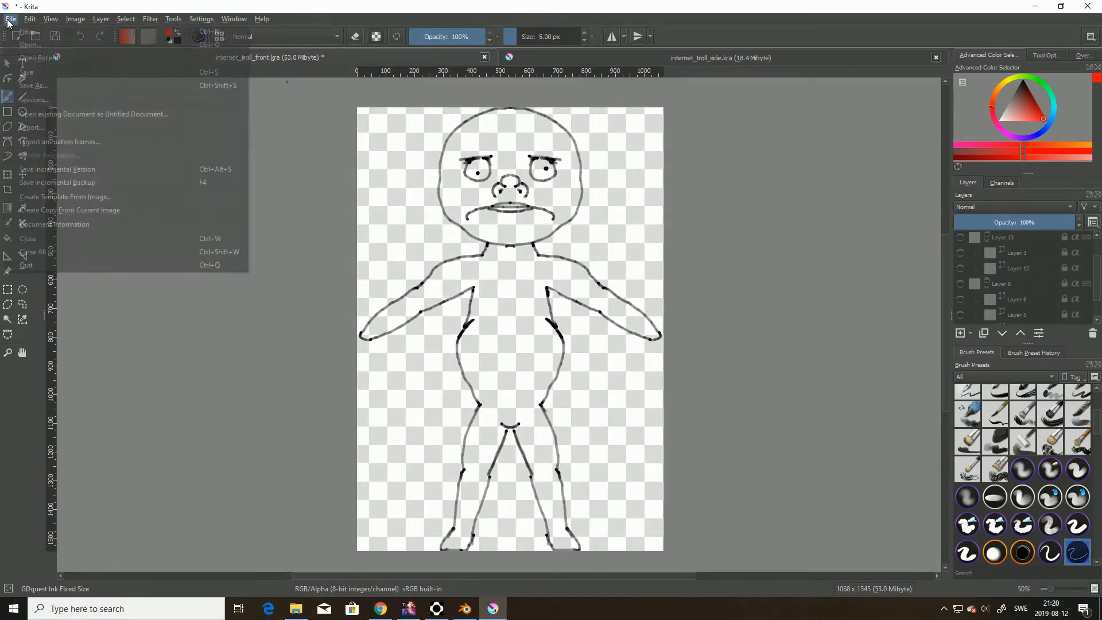
pyautogui.click(23, 76)
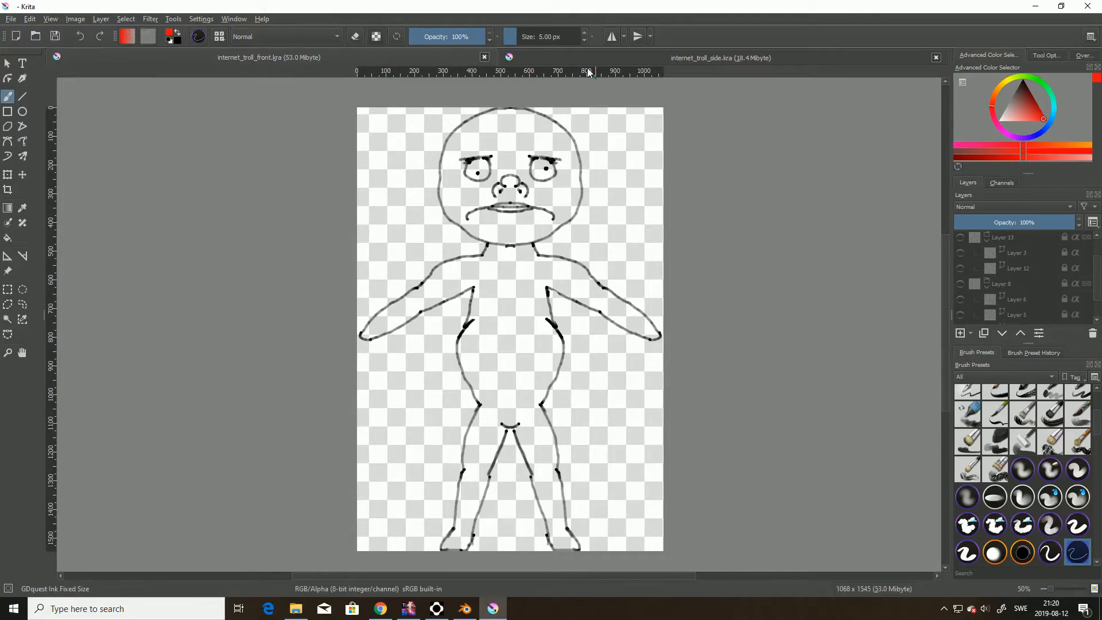
# In internet_troll_side.kra, unlock and remove both guides, and turn off horizontal mirroring
pyautogui.click(707, 60)
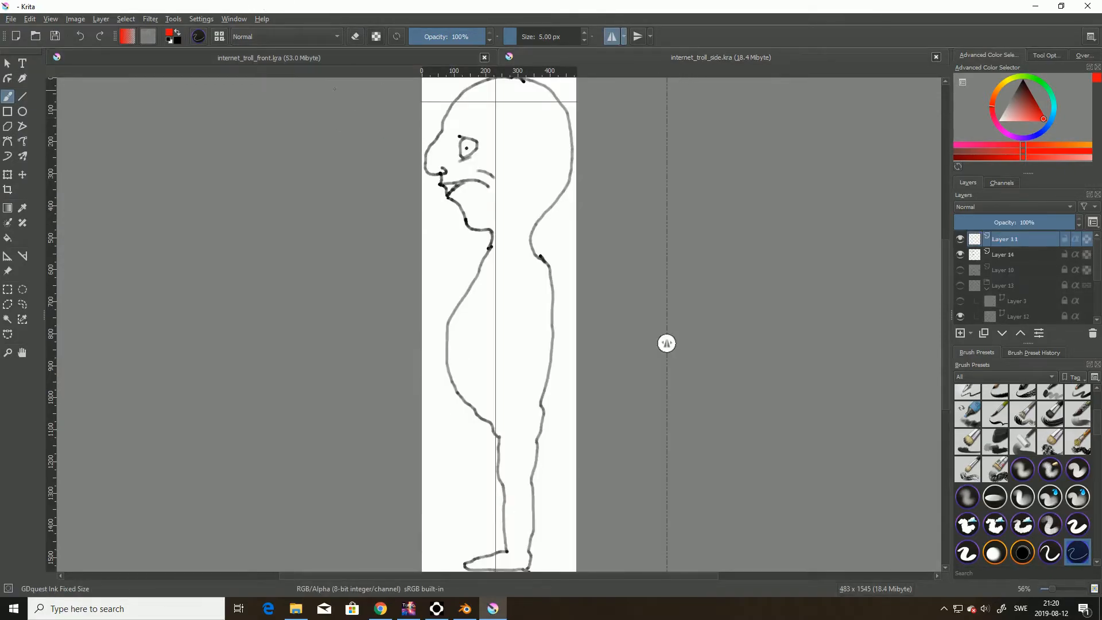
pyautogui.scroll(1, 511, 164)
pyautogui.scroll(-1, 511, 164)
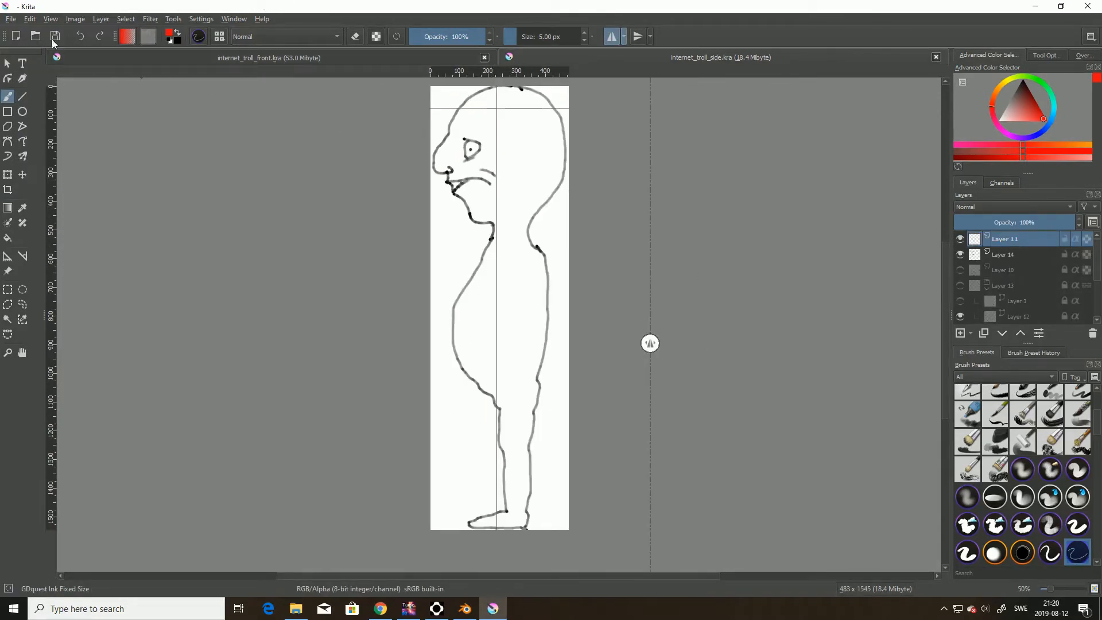
pyautogui.click(51, 19)
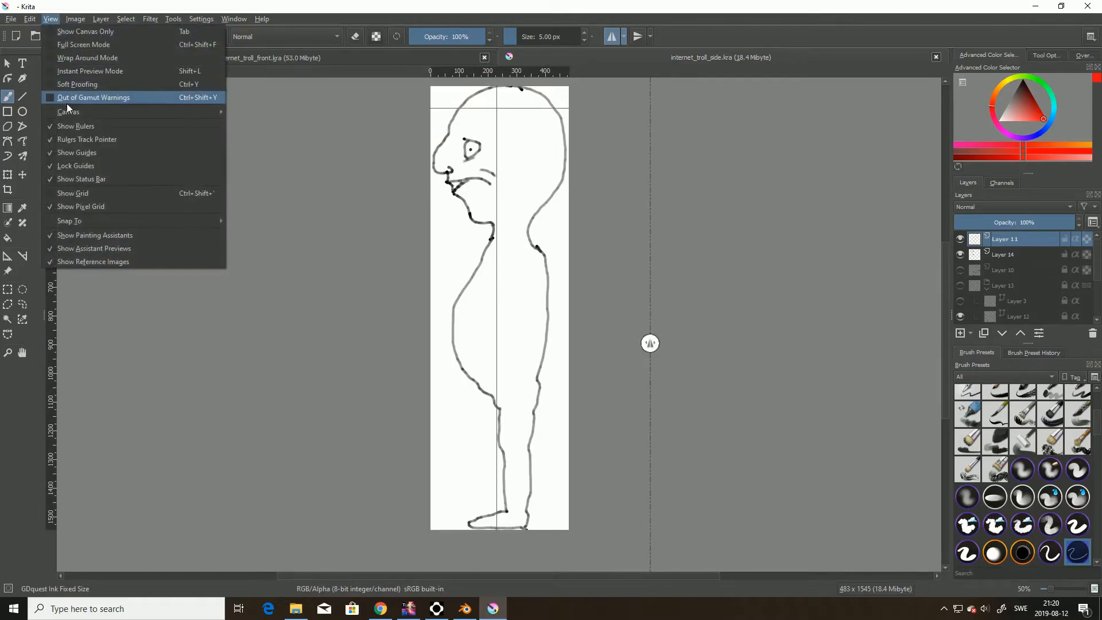
pyautogui.click(78, 169)
pyautogui.moveTo(497, 258); pyautogui.dragTo(53, 238)
pyautogui.moveTo(520, 107); pyautogui.dragTo(521, 61)
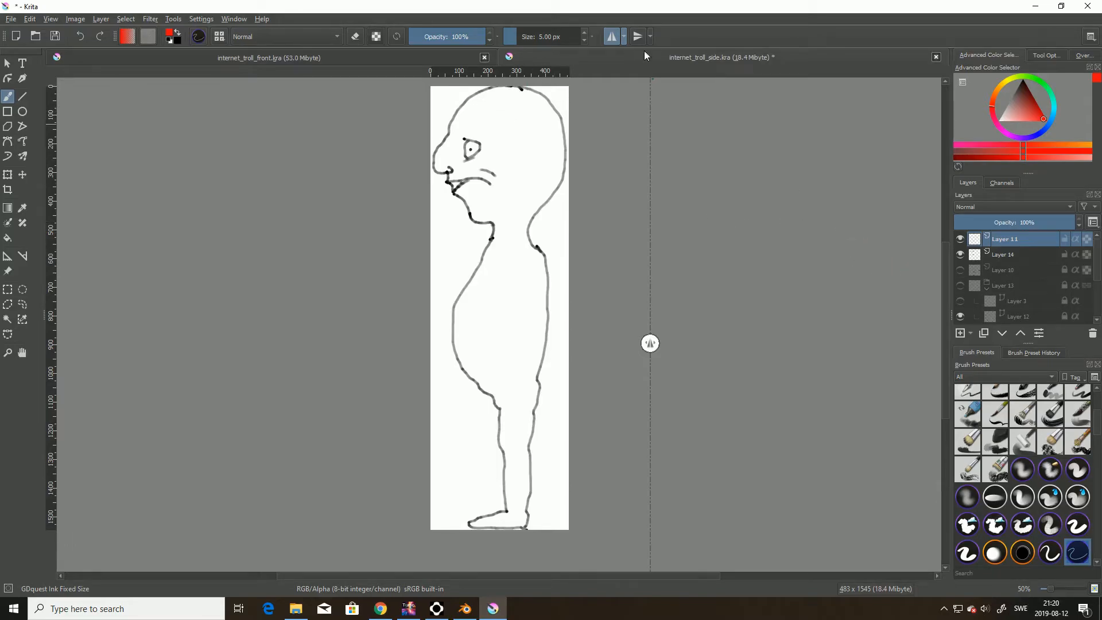
pyautogui.click(613, 37)
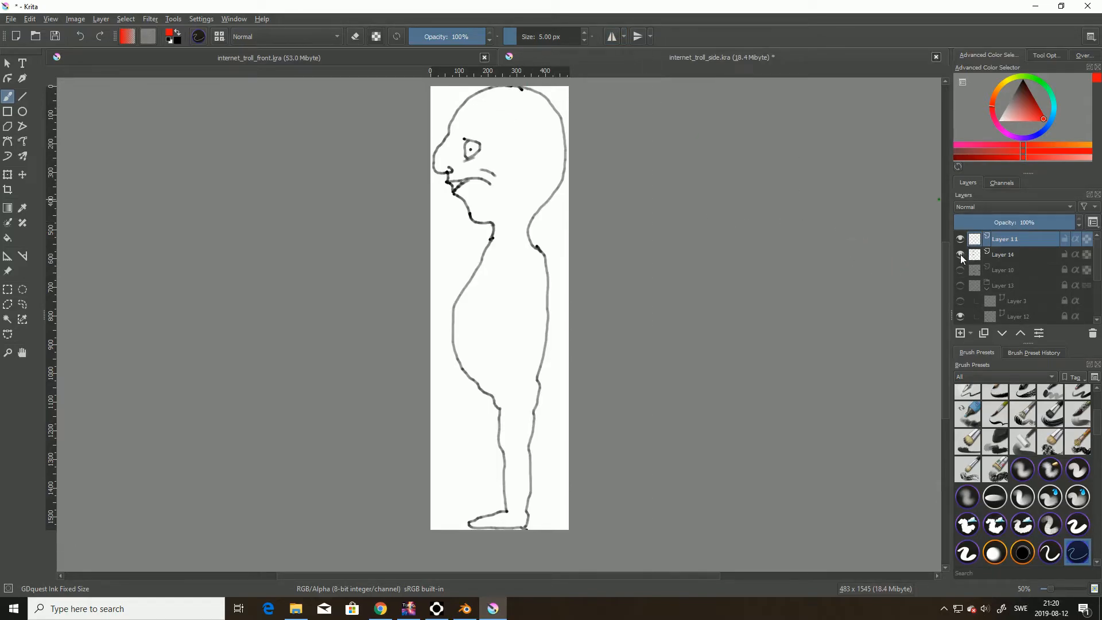
# Check the upper layers' visibility in the side-view document, hide the white background Layer 1, and save the file
pyautogui.click(960, 254)
pyautogui.click(961, 253)
pyautogui.click(961, 238)
pyautogui.scroll(-2, 976, 304)
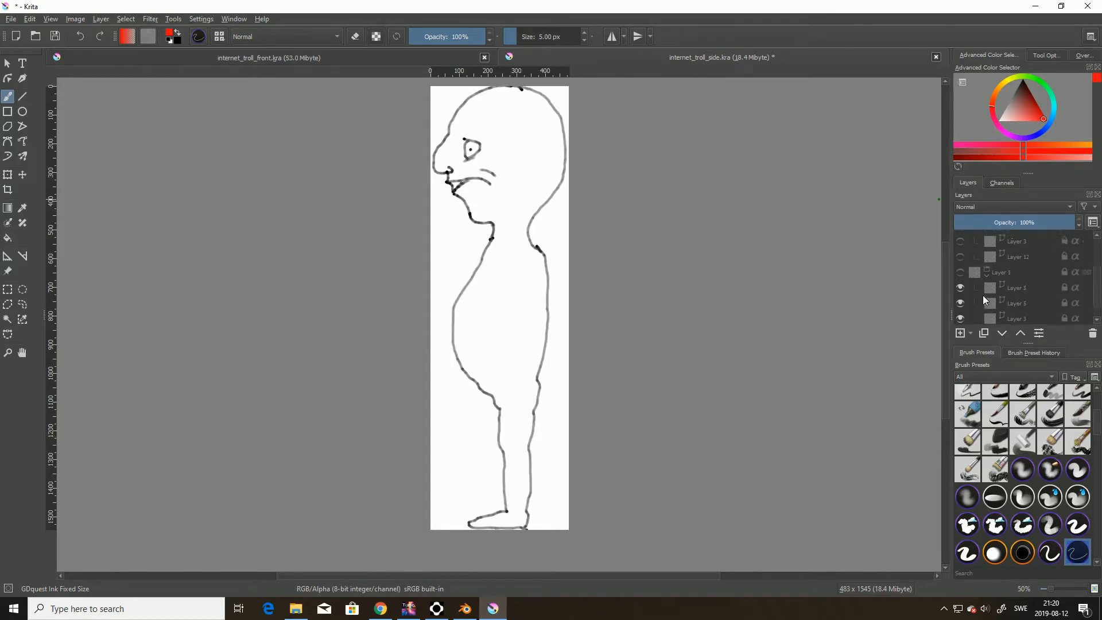
pyautogui.scroll(-1, 972, 308)
pyautogui.click(960, 315)
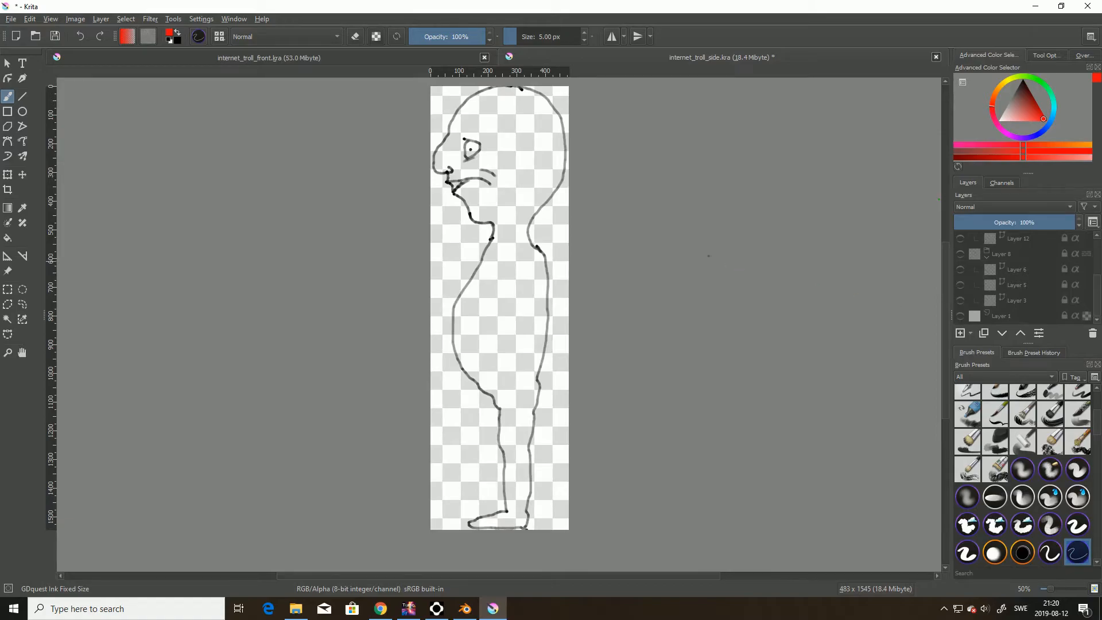
pyautogui.scroll(1, 540, 163)
pyautogui.scroll(-1, 539, 164)
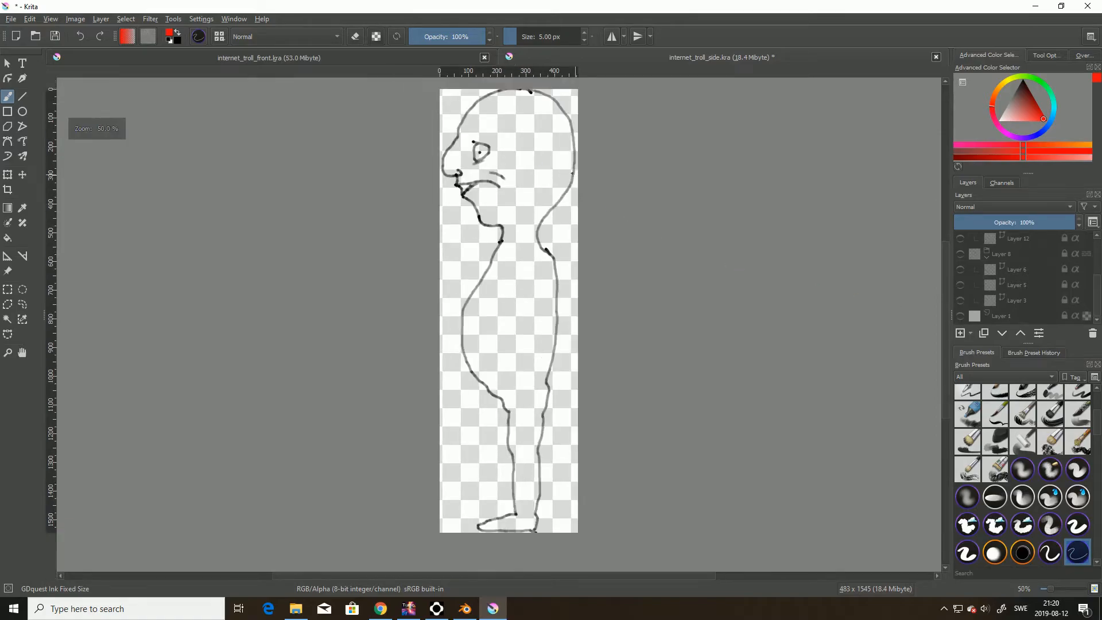
pyautogui.click(11, 18)
pyautogui.click(127, 88)
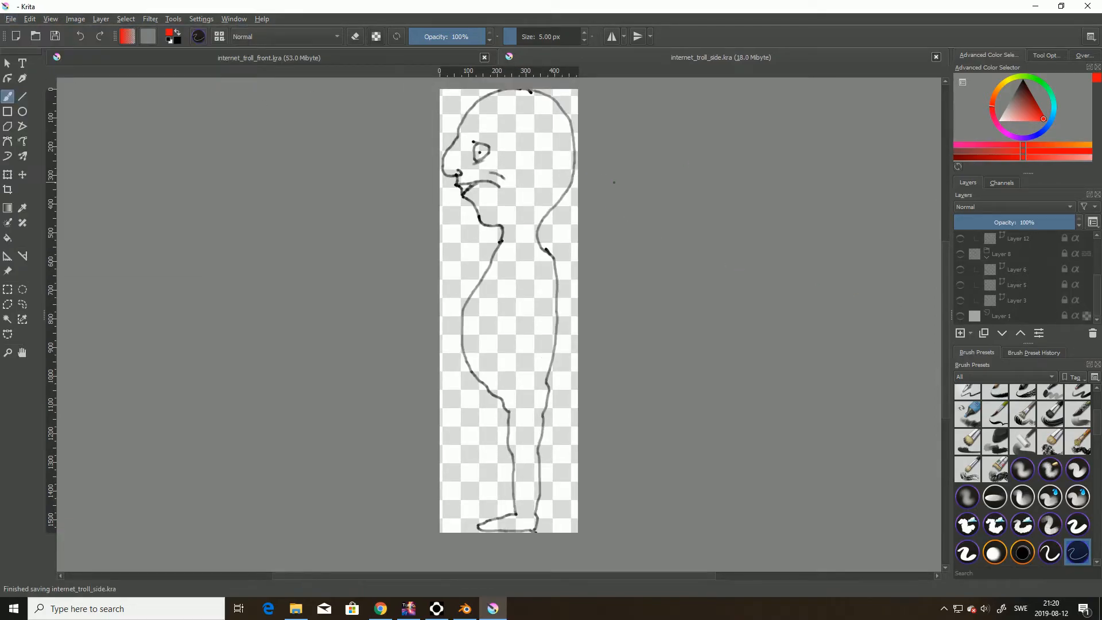
# Export the front view as internet_troll_front.png to the internet_troll folder with compression 3 and the alpha channel stored
pyautogui.click(347, 57)
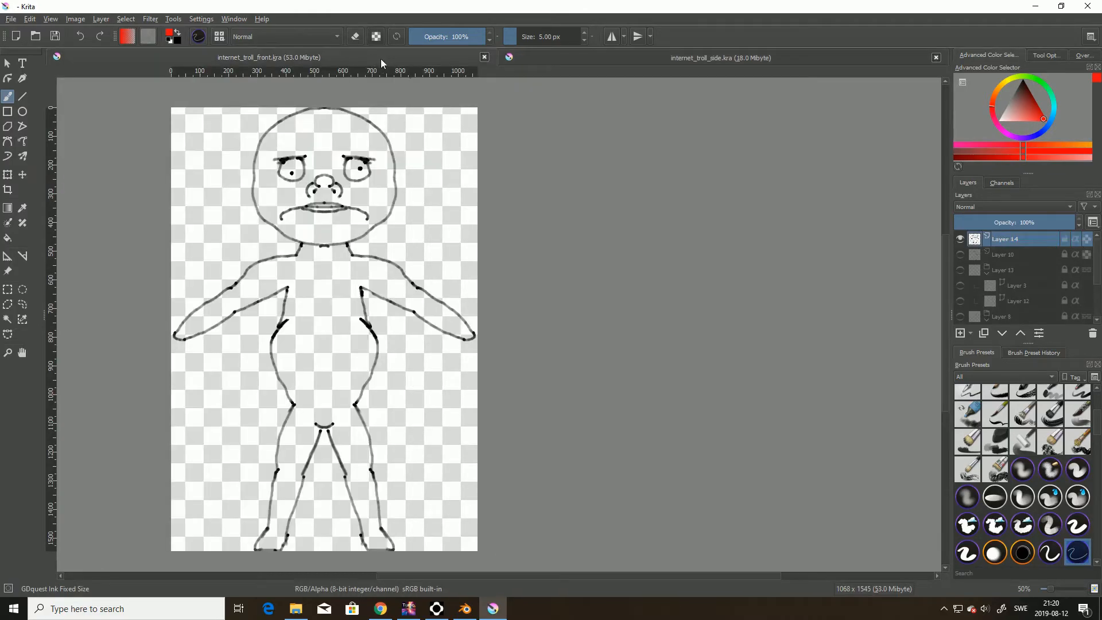
pyautogui.click(680, 65)
pyautogui.click(350, 59)
pyautogui.click(11, 18)
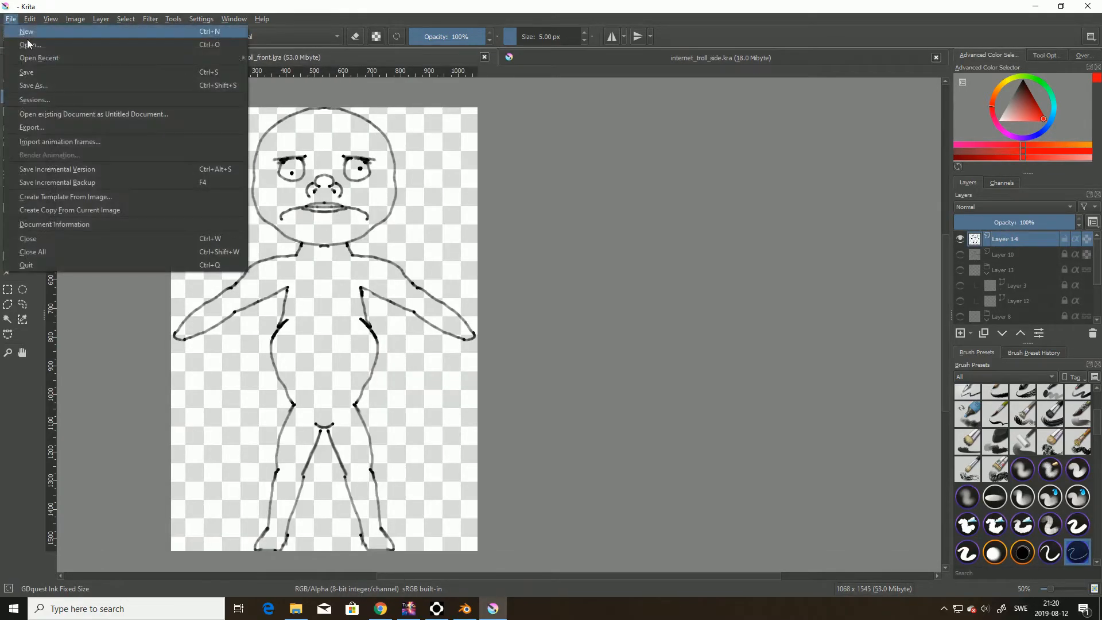
pyautogui.click(40, 123)
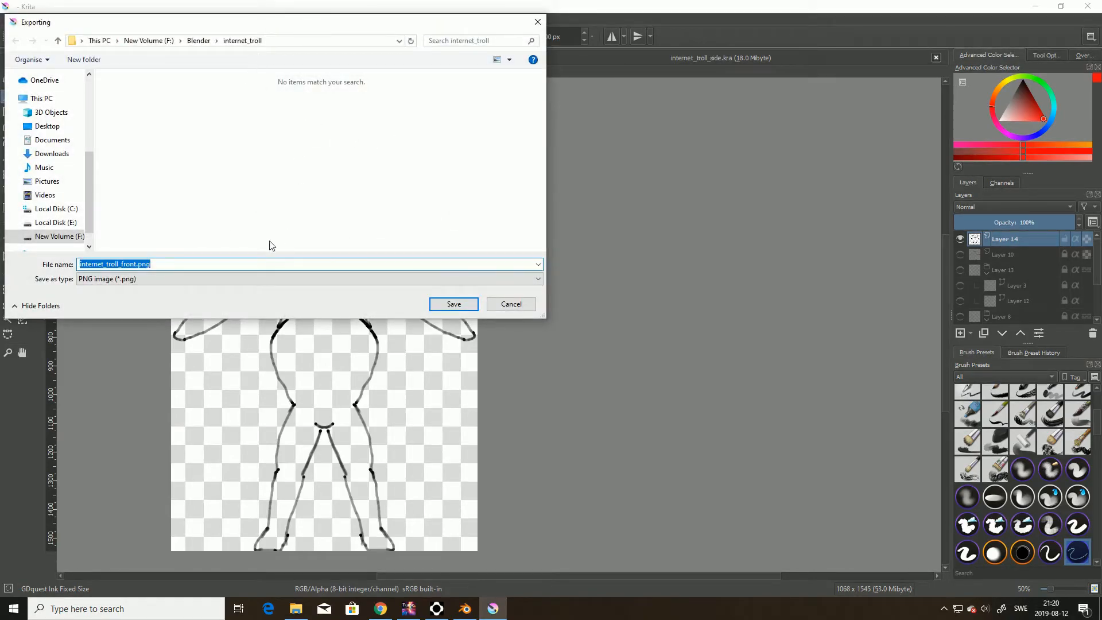
pyautogui.click(453, 305)
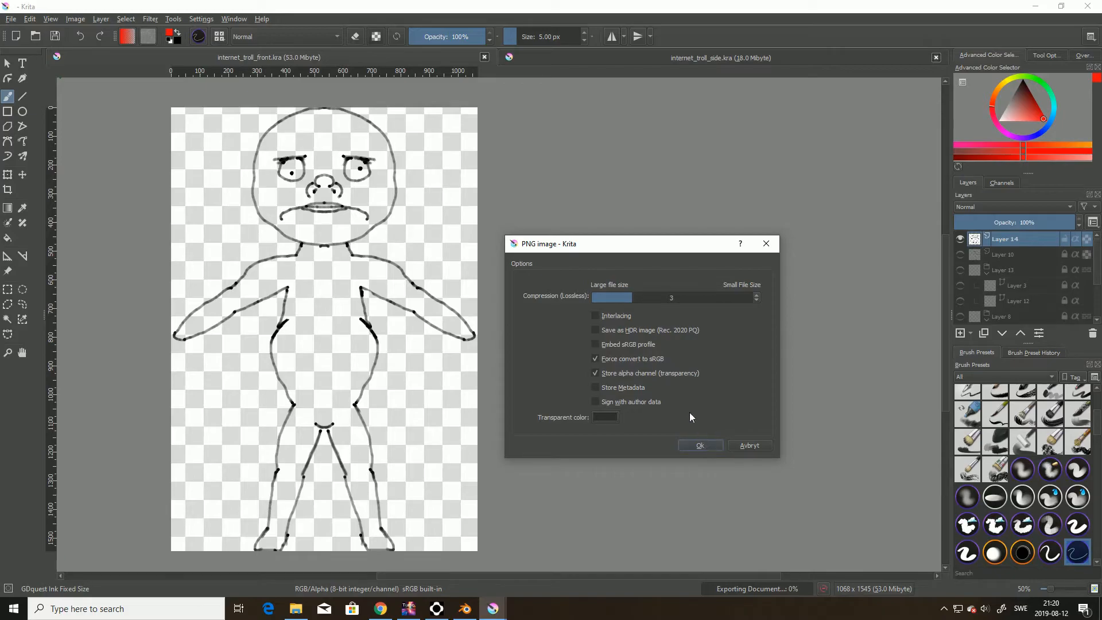
pyautogui.click(701, 445)
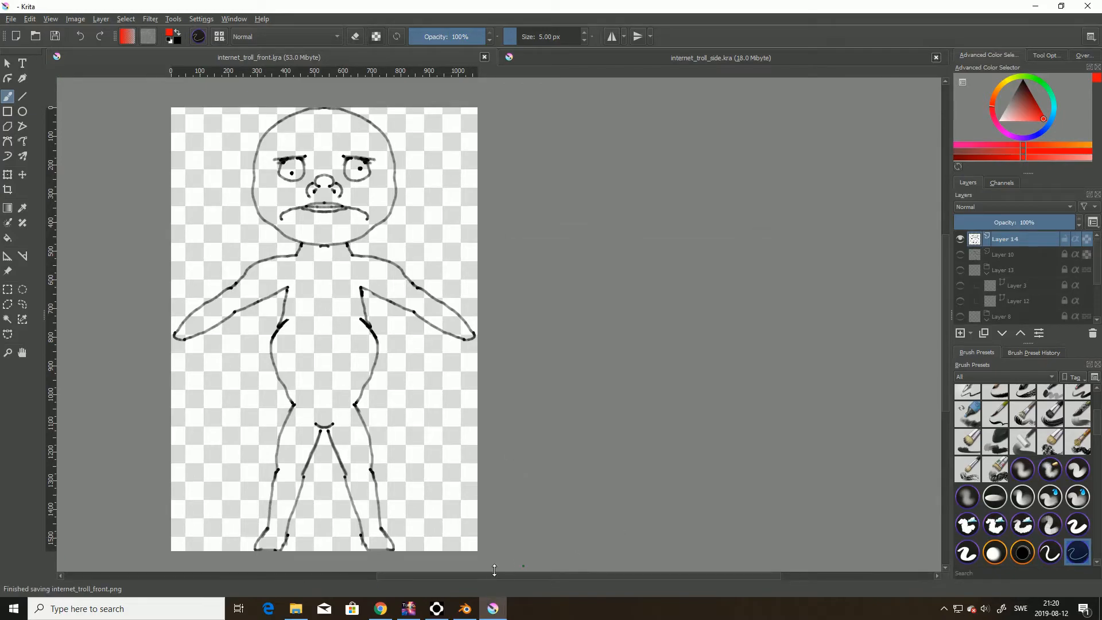
# Export the side view as internet_troll_side.png to the internet_troll folder with compression 3 and the alpha channel stored
pyautogui.click(654, 58)
pyautogui.click(11, 19)
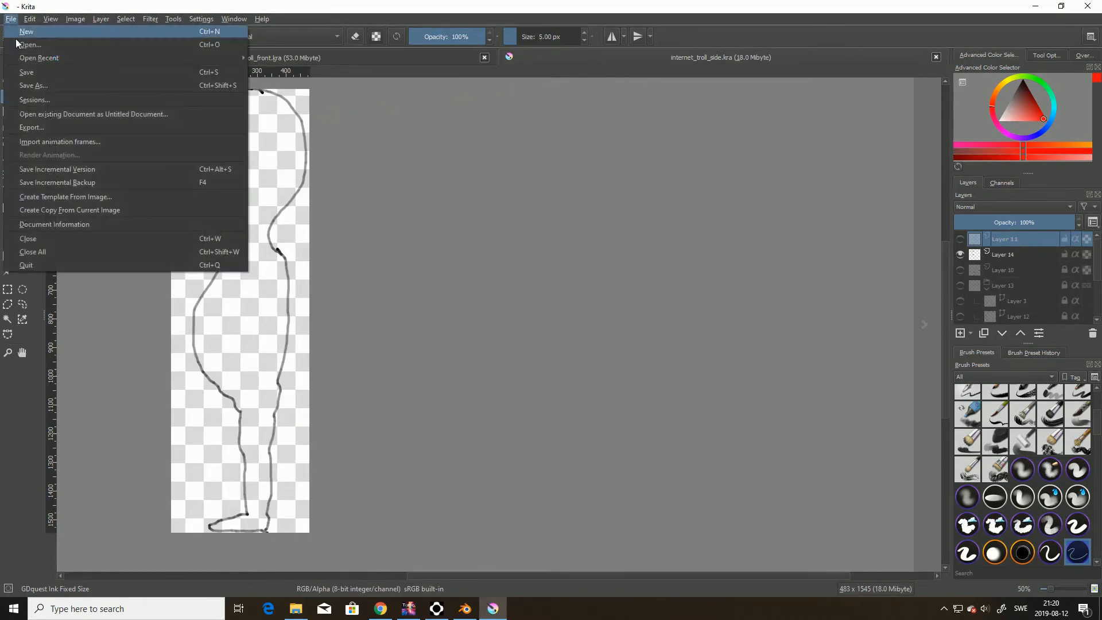
pyautogui.click(41, 127)
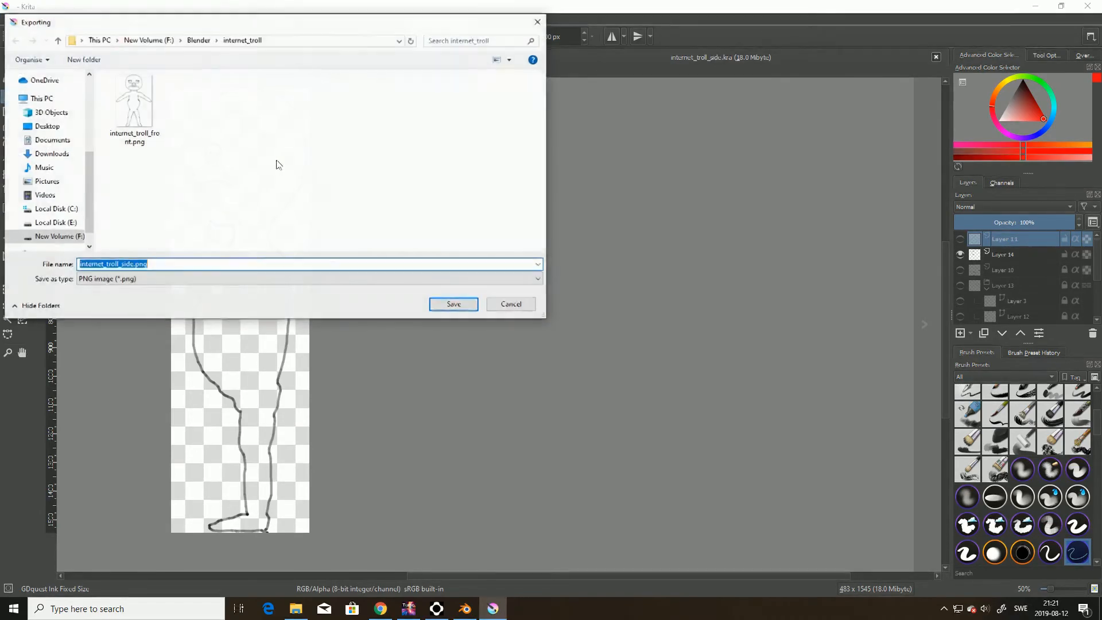
pyautogui.click(454, 304)
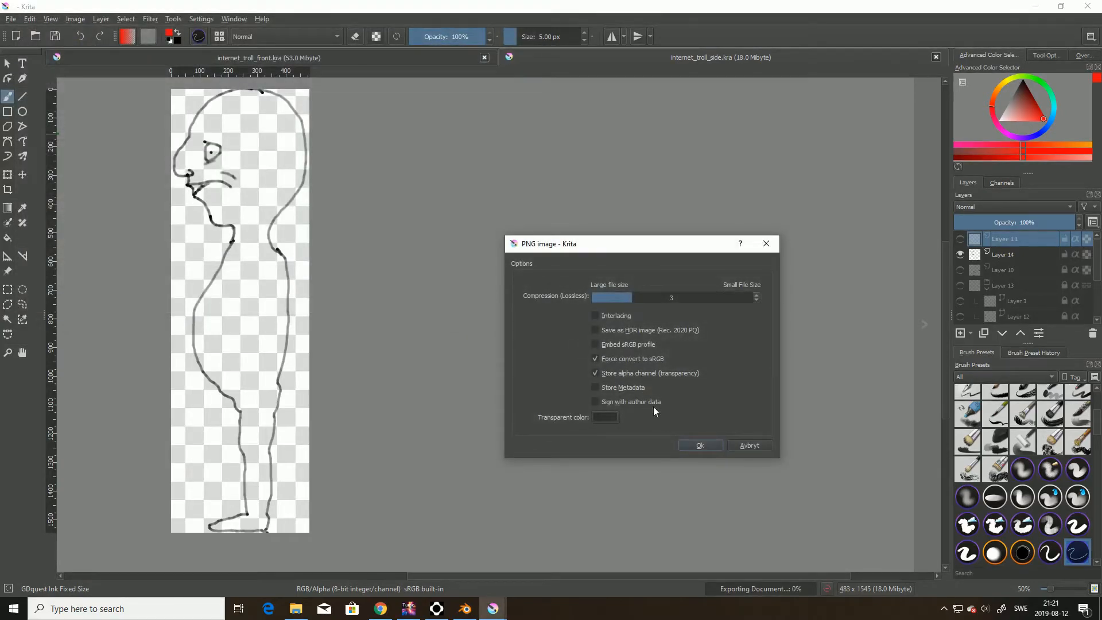
pyautogui.click(700, 445)
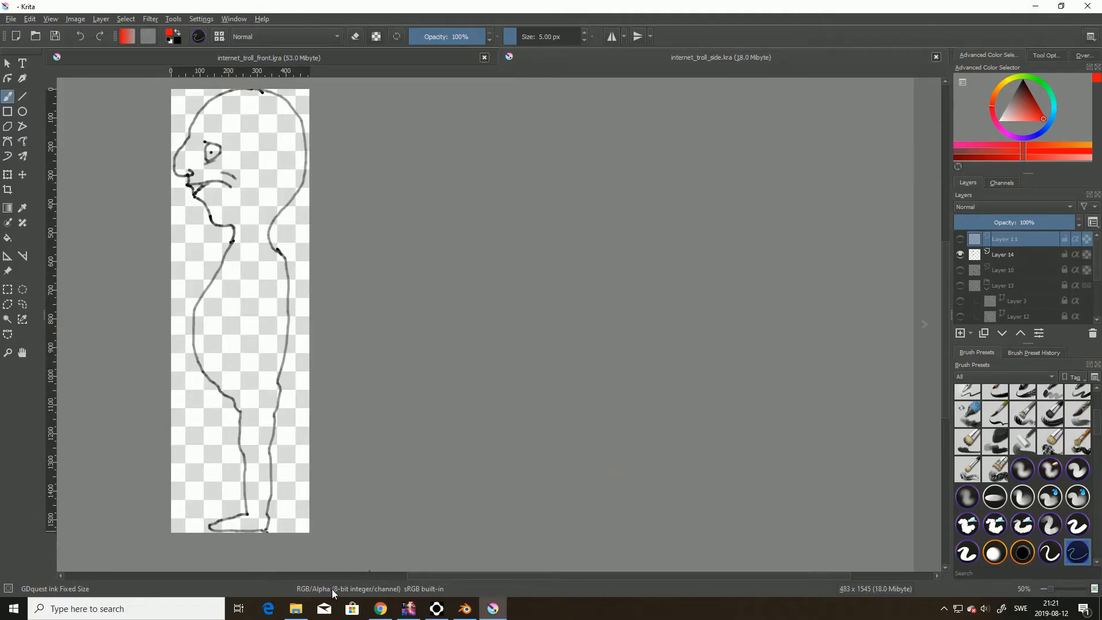
# Check the exported PNG files in the F:\Blender\internet_troll folder in File Explorer, then minimize its window
pyautogui.click(295, 608)
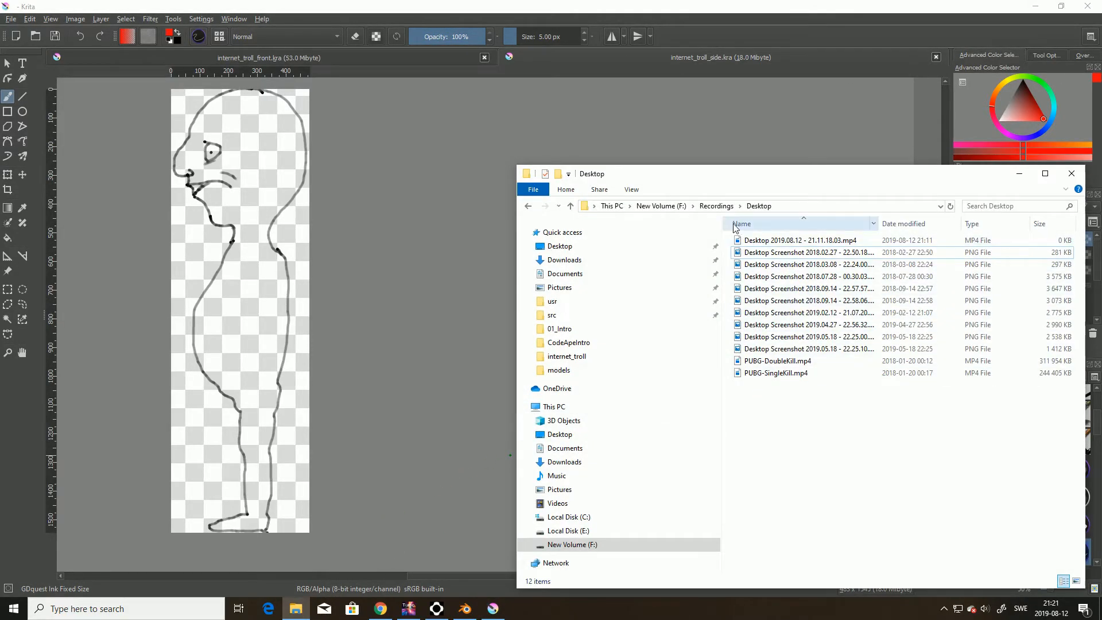
pyautogui.click(567, 545)
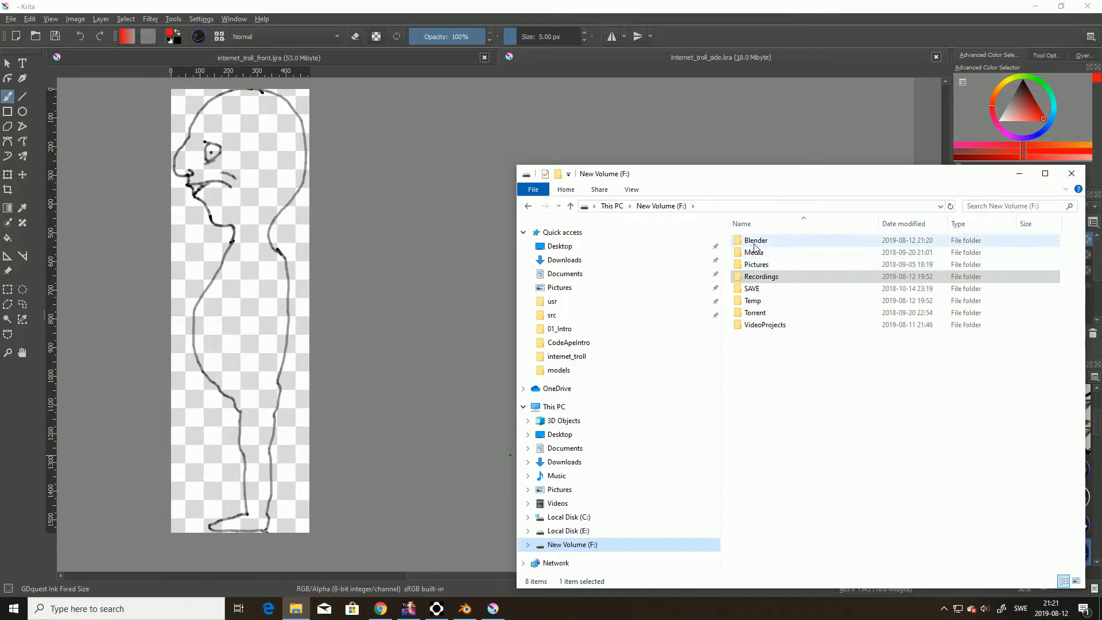
pyautogui.doubleClick(755, 241)
pyautogui.click(762, 253)
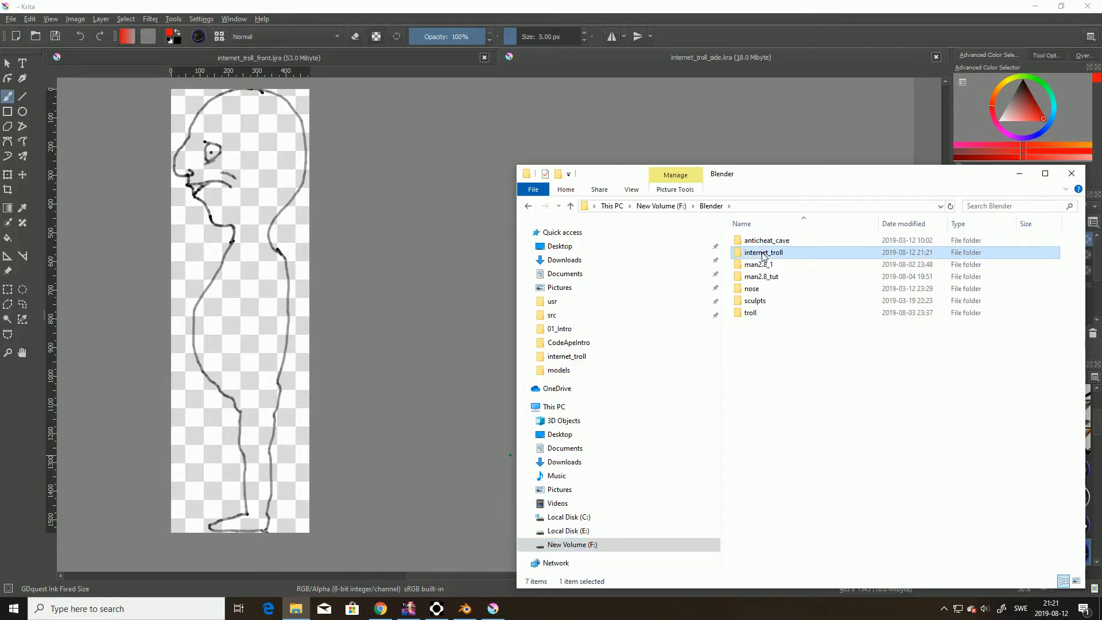
pyautogui.doubleClick(768, 258)
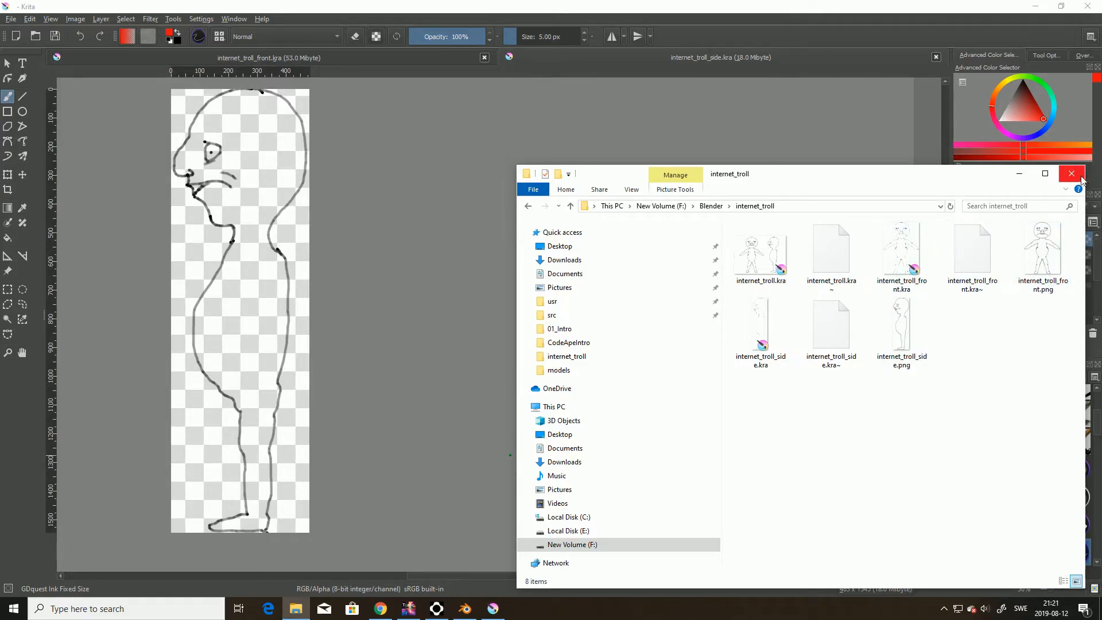
pyautogui.click(1019, 173)
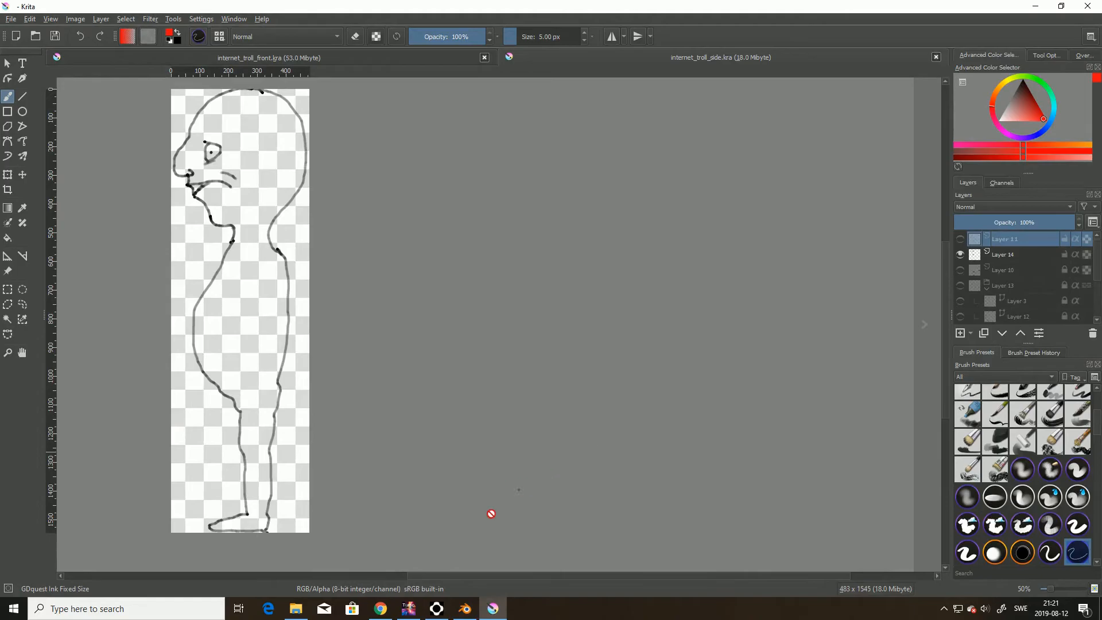
# Close Krita, switch to Blender and hide the default cube in the scene
pyautogui.click(1092, 6)
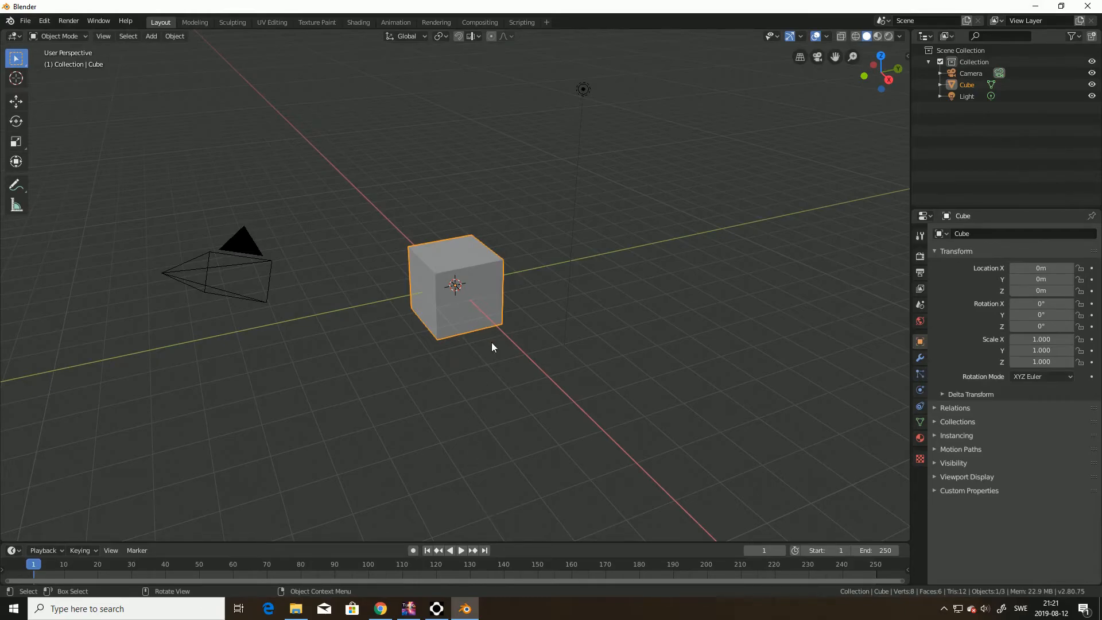
pyautogui.click(1092, 84)
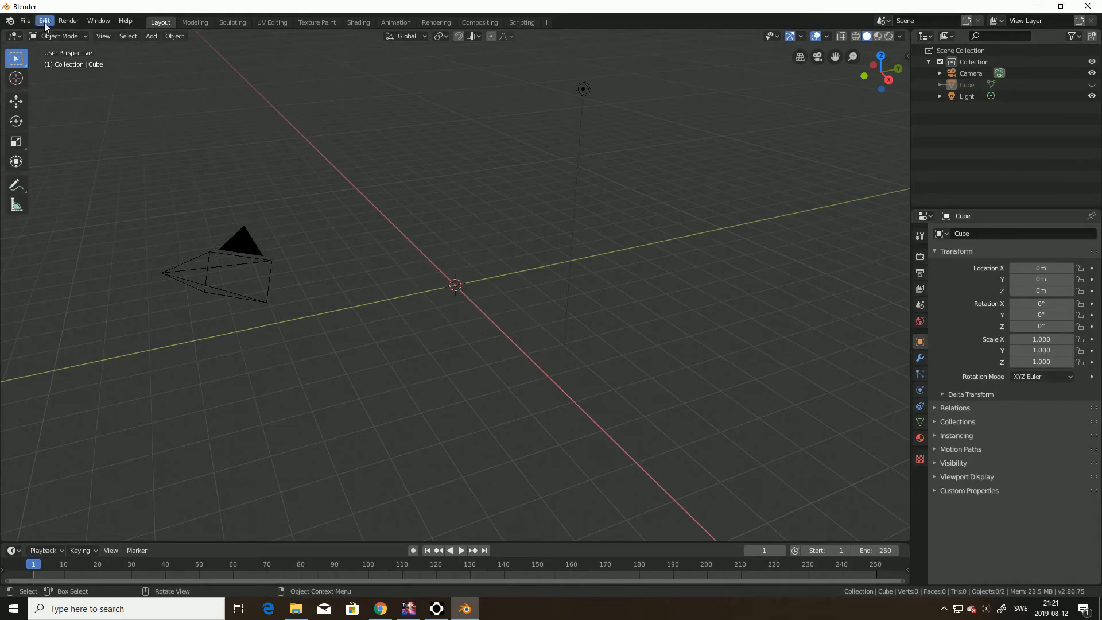
pyautogui.click(25, 21)
# Add an image empty at the scene origin for the front reference
pyautogui.click(151, 37)
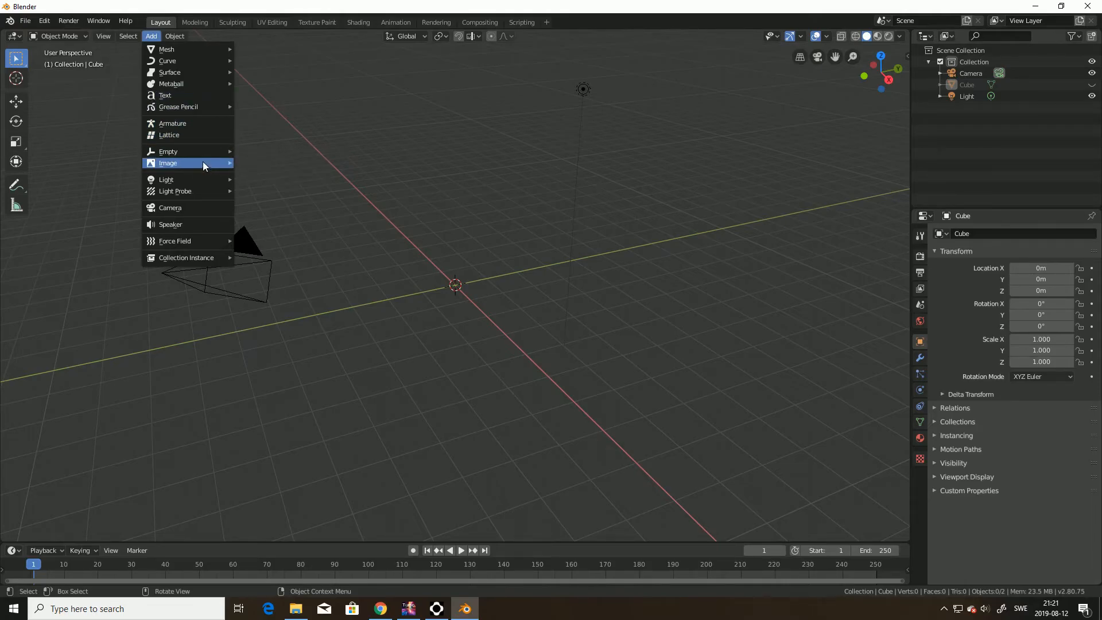
pyautogui.moveTo(213, 152)
pyautogui.click(265, 240)
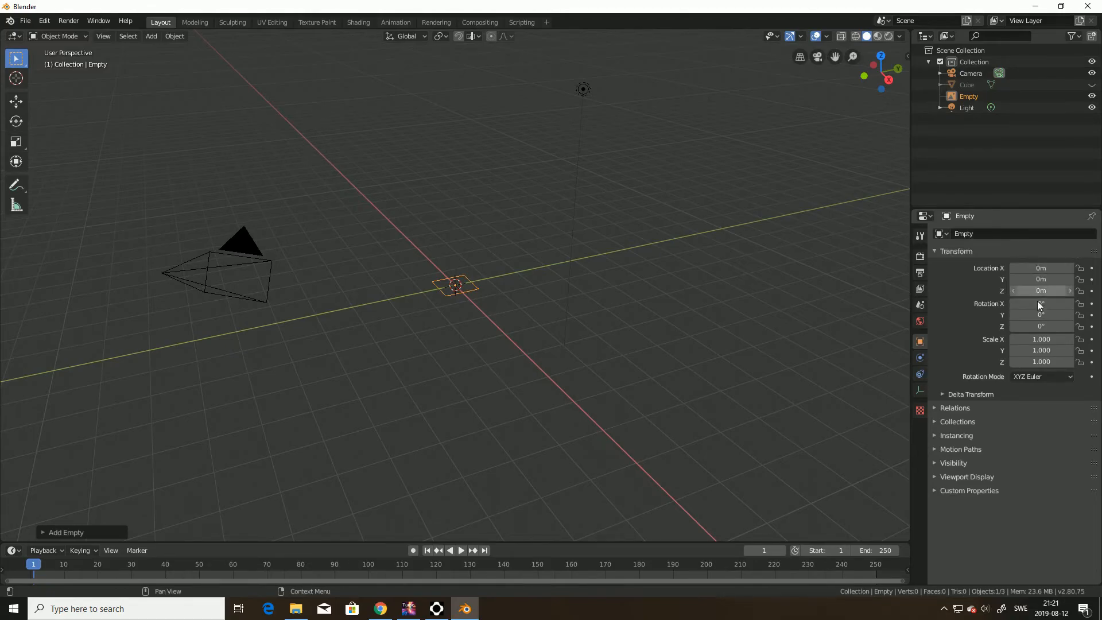
# Load internet_troll_front.png from F:\Blender\internet_troll as the image of the new empty
pyautogui.click(920, 390)
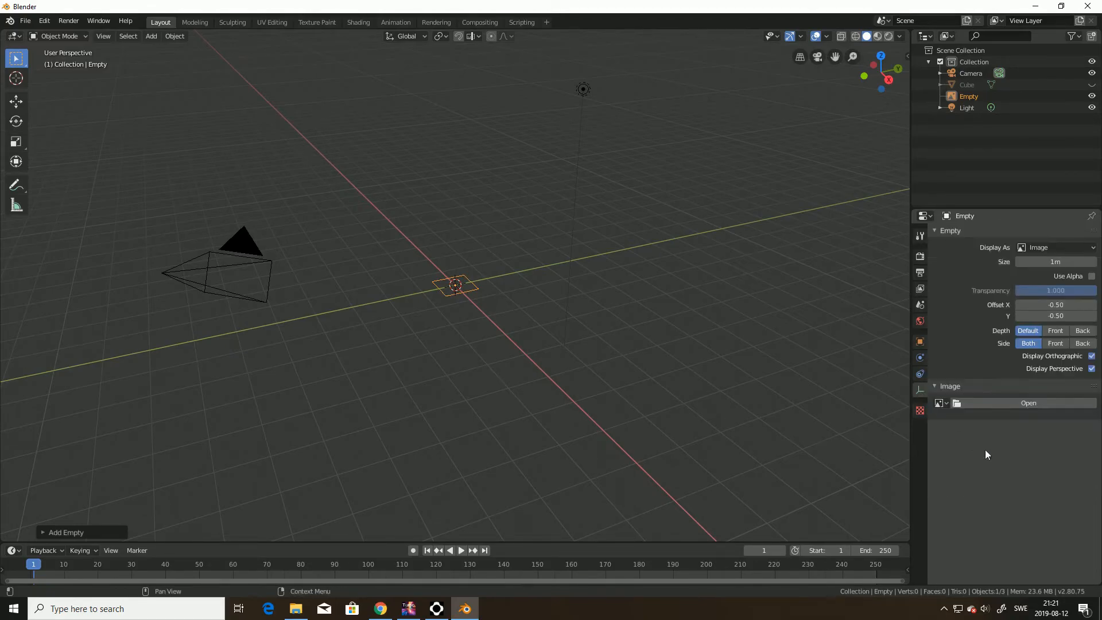
pyautogui.click(1011, 403)
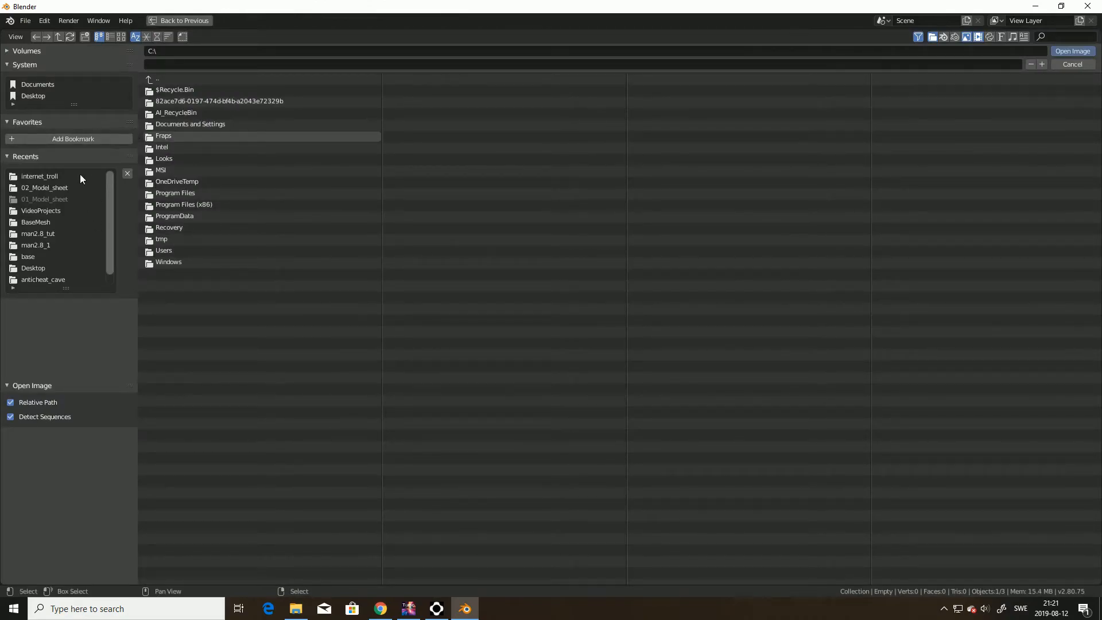
pyautogui.click(14, 52)
pyautogui.click(39, 105)
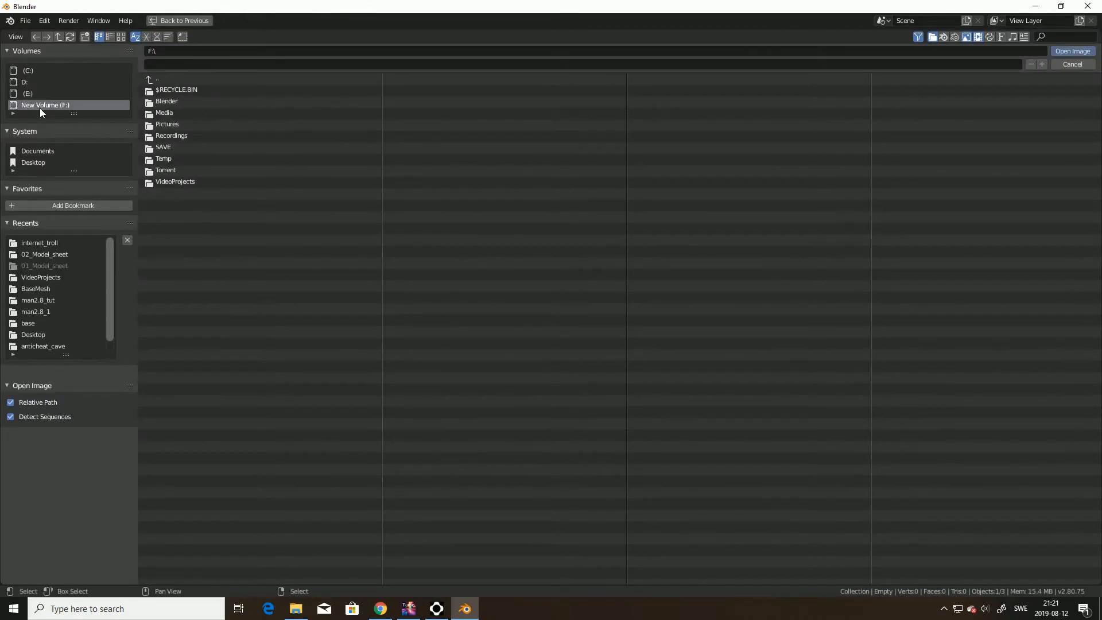
pyautogui.click(173, 105)
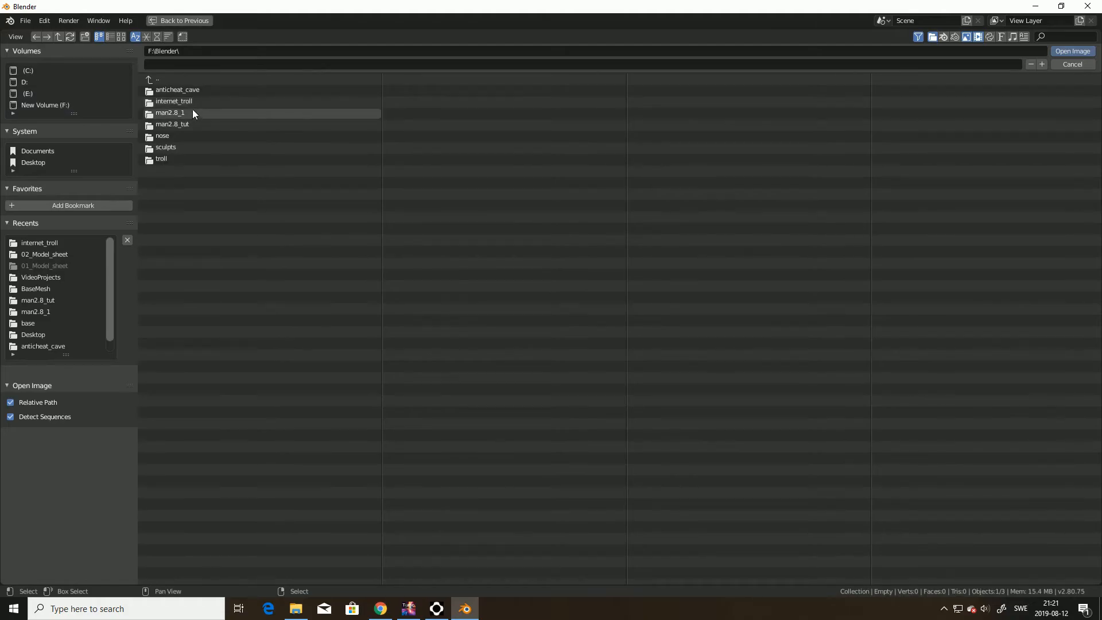
pyautogui.click(192, 108)
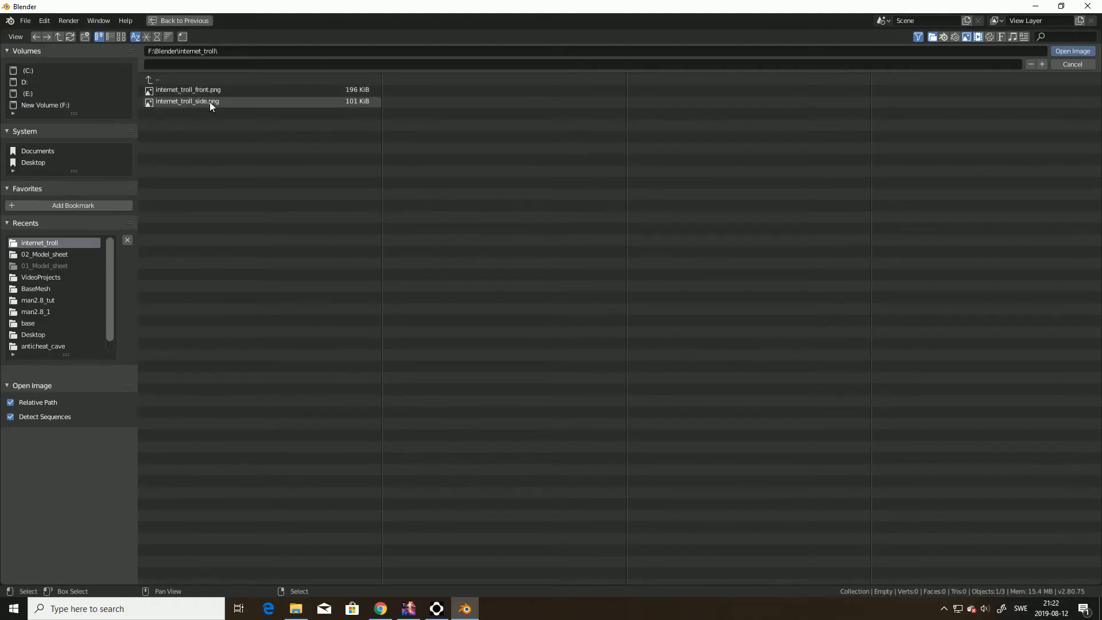
pyautogui.click(213, 89)
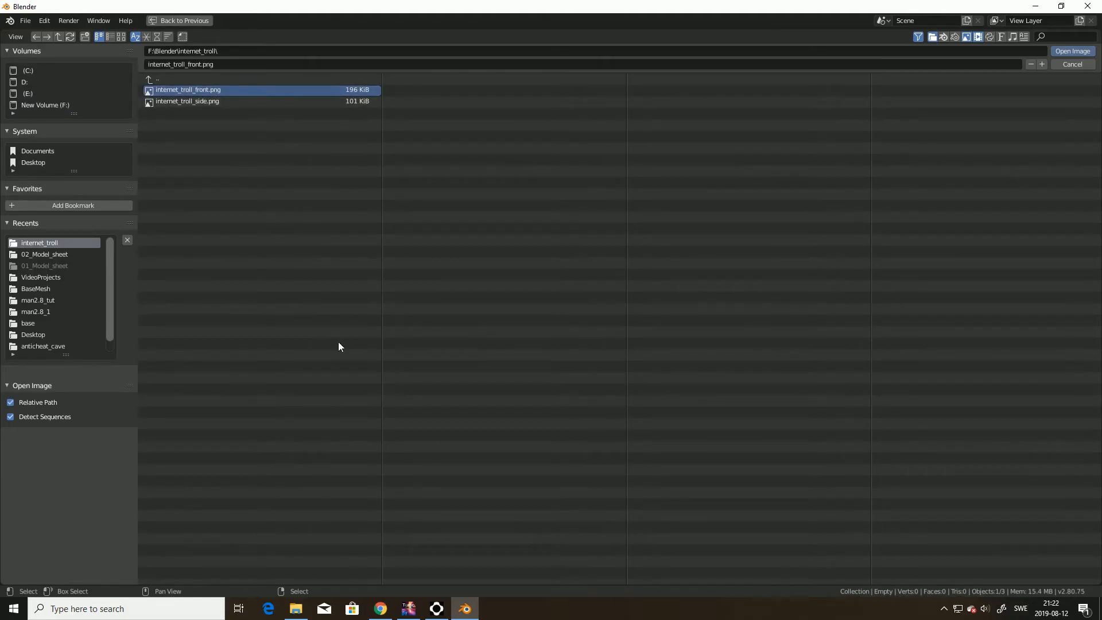
pyautogui.click(1073, 51)
# Set the front reference empty's size to 1.8 m
pyautogui.click(1049, 261)
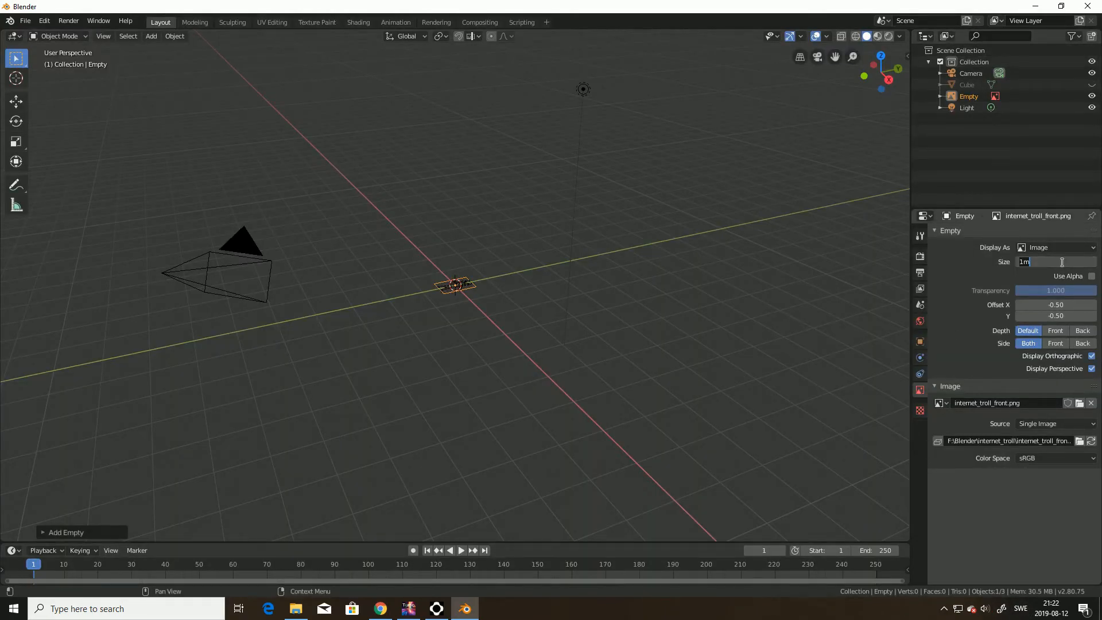
pyautogui.write('1m')
pyautogui.write('.')
pyautogui.write('5')
pyautogui.press('BackSpace')
pyautogui.press('BackSpace')
pyautogui.press('BackSpace')
pyautogui.write('1.8')
pyautogui.press('Return')
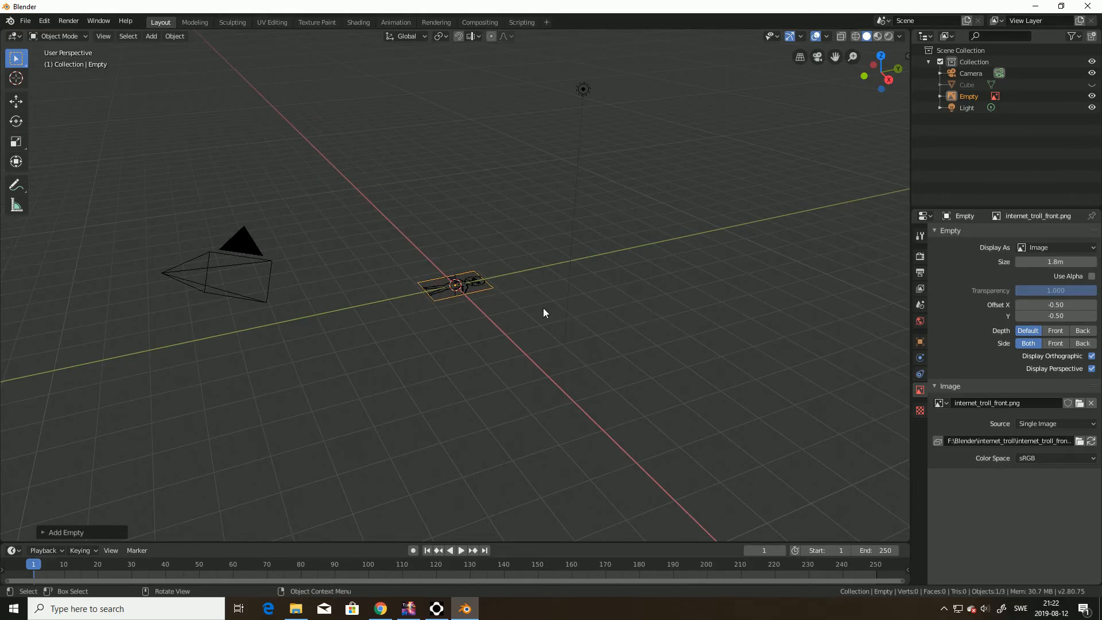
# Rotate the front reference empty 90° about the global X axis so it stands upright
pyautogui.press('r')
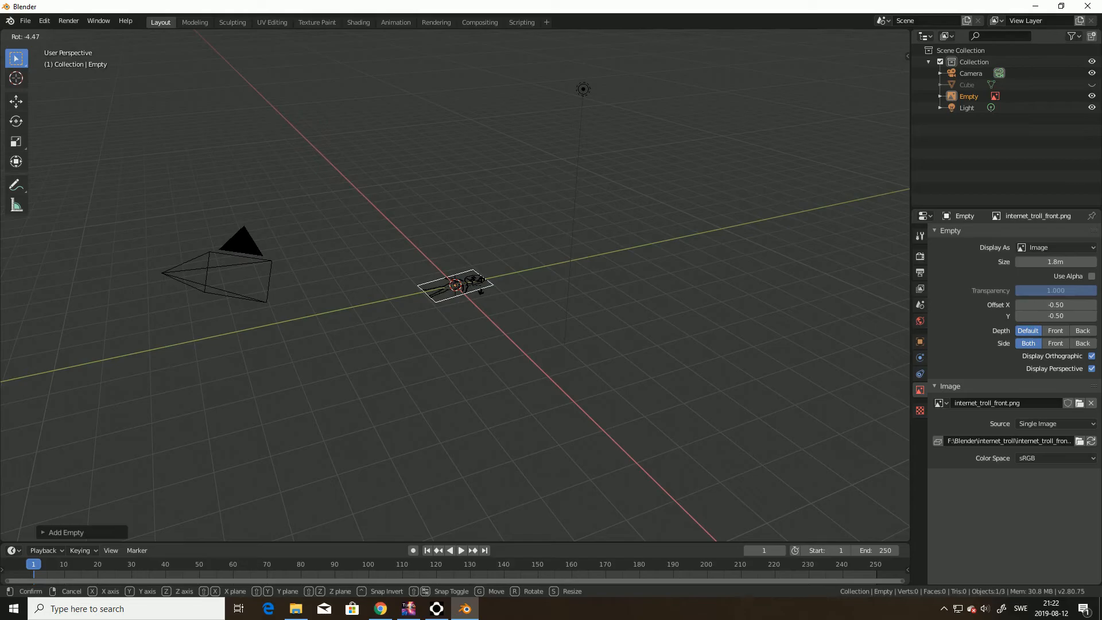
pyautogui.press('x')
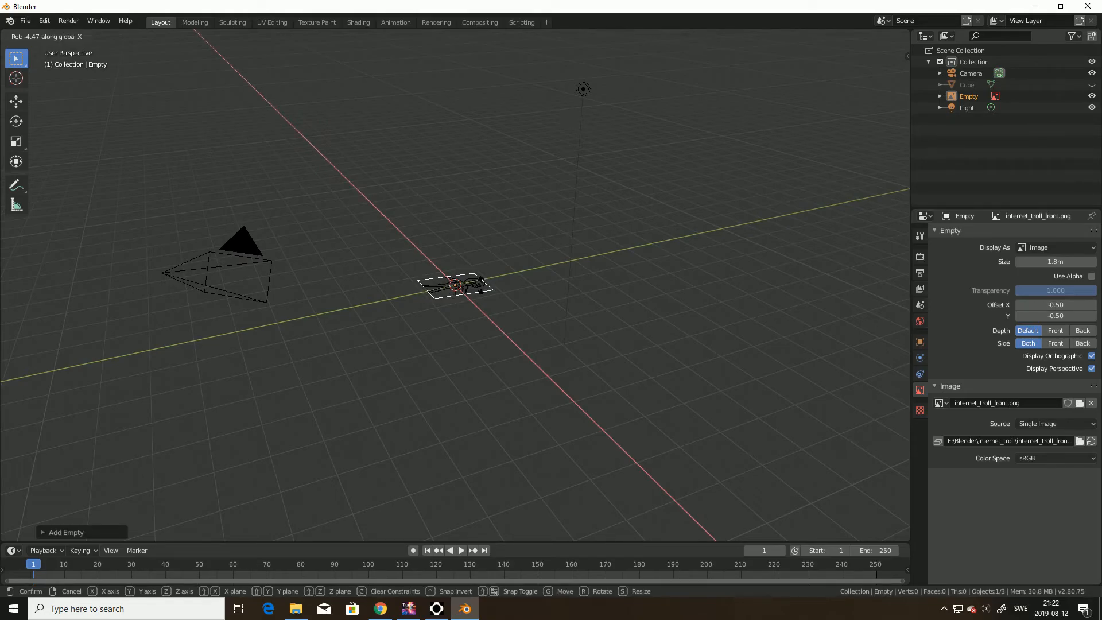
pyautogui.write('90')
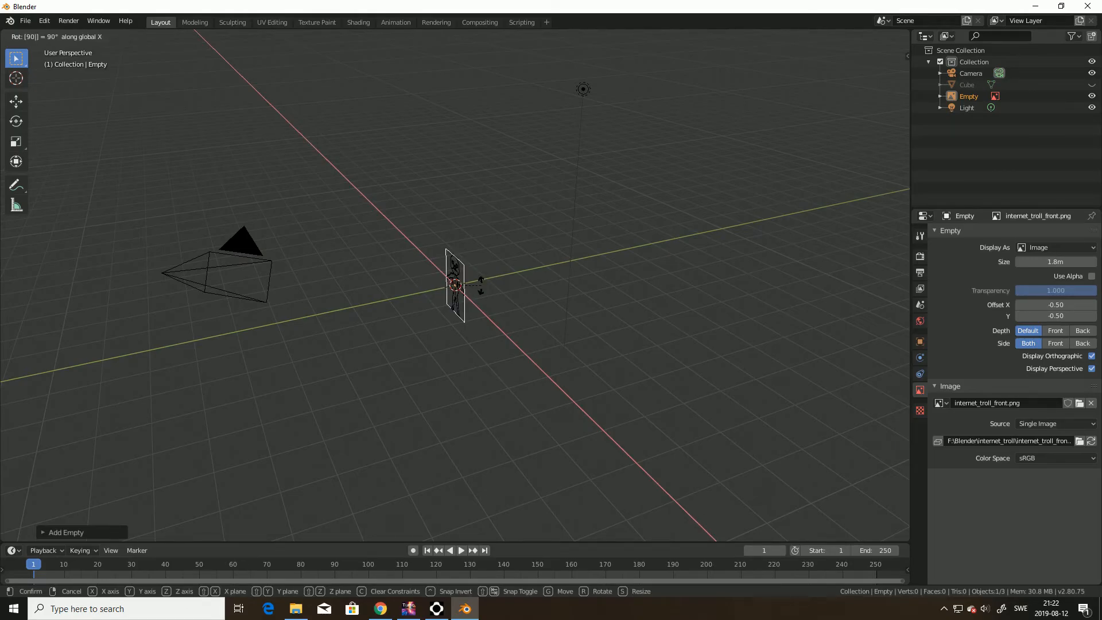
pyautogui.press('Return')
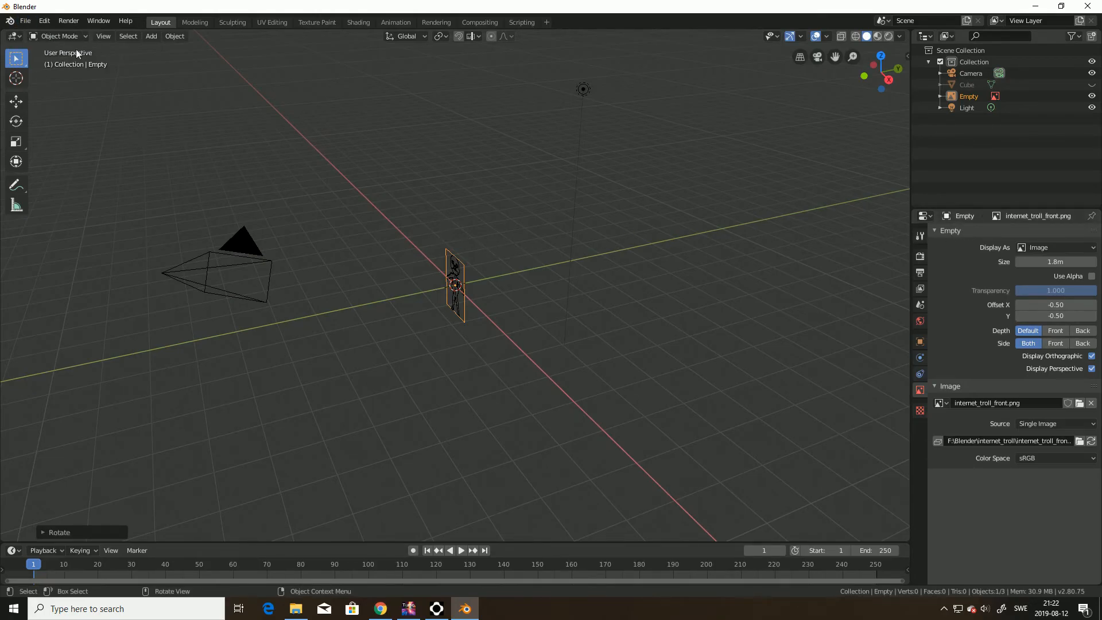
# Add a second image empty at the scene origin for the side reference
pyautogui.click(133, 39)
pyautogui.moveTo(151, 36)
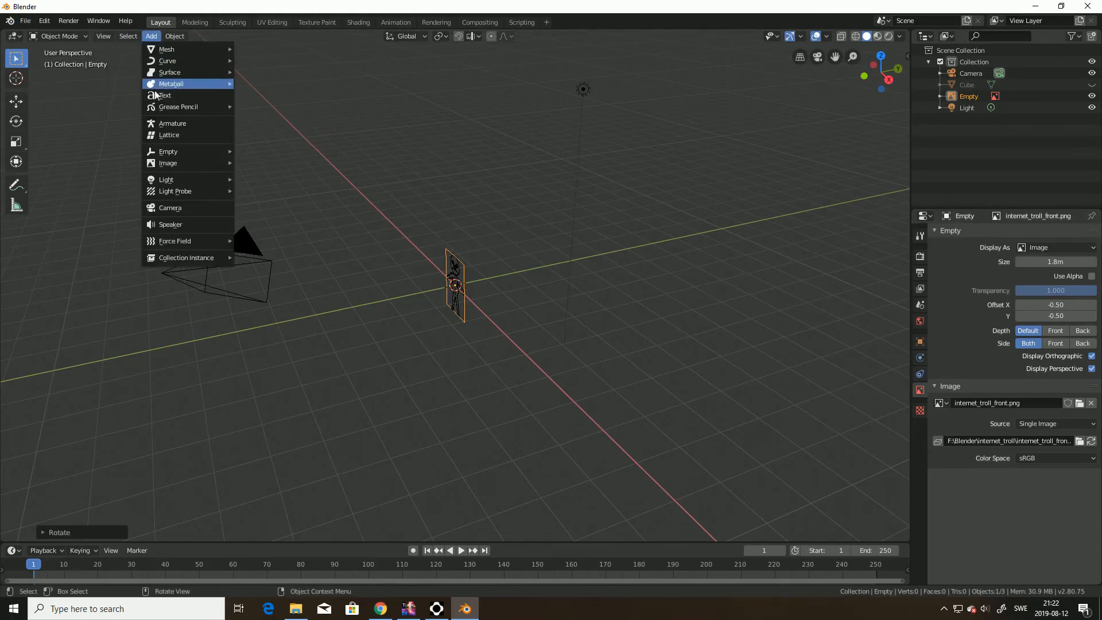
pyautogui.moveTo(163, 152)
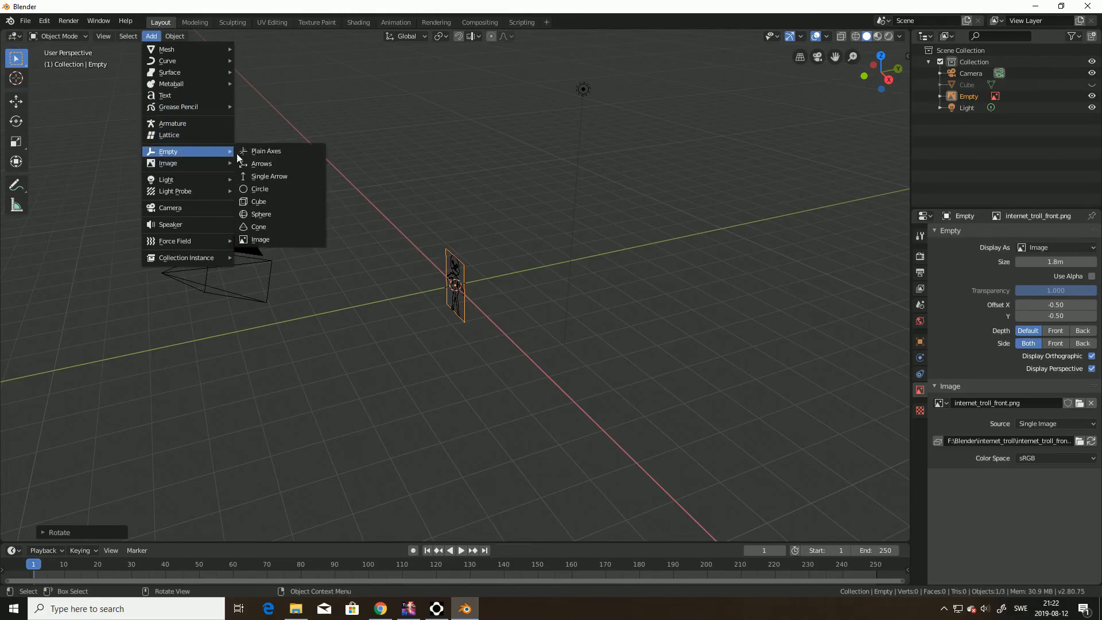
pyautogui.click(274, 239)
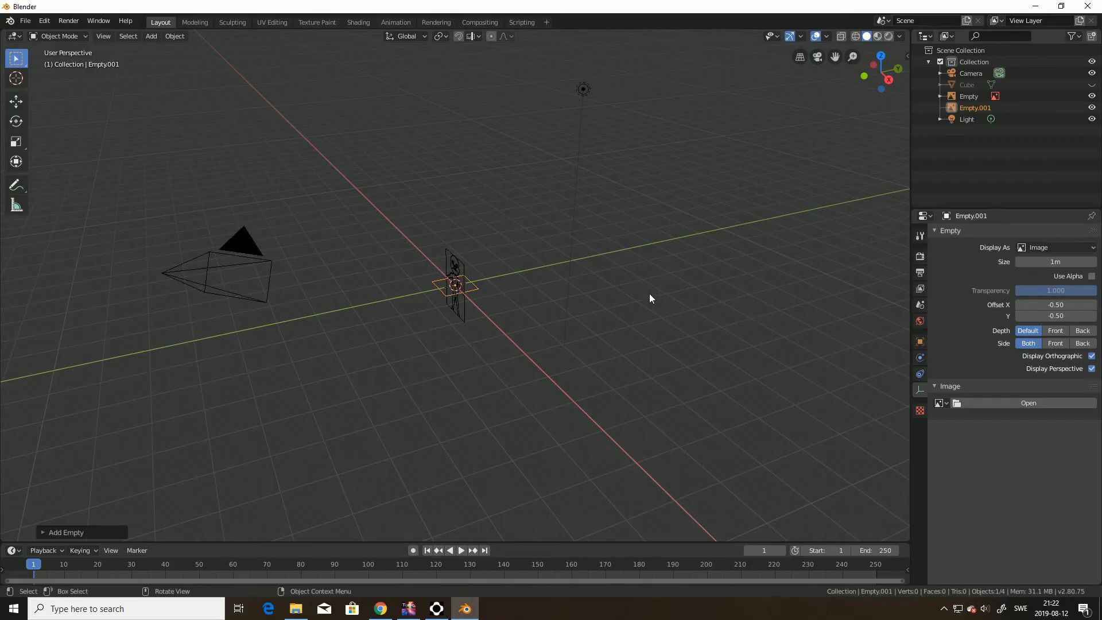
# Load internet_troll_side.png from F:\Blender\internet_troll as the image of the second empty
pyautogui.click(1038, 401)
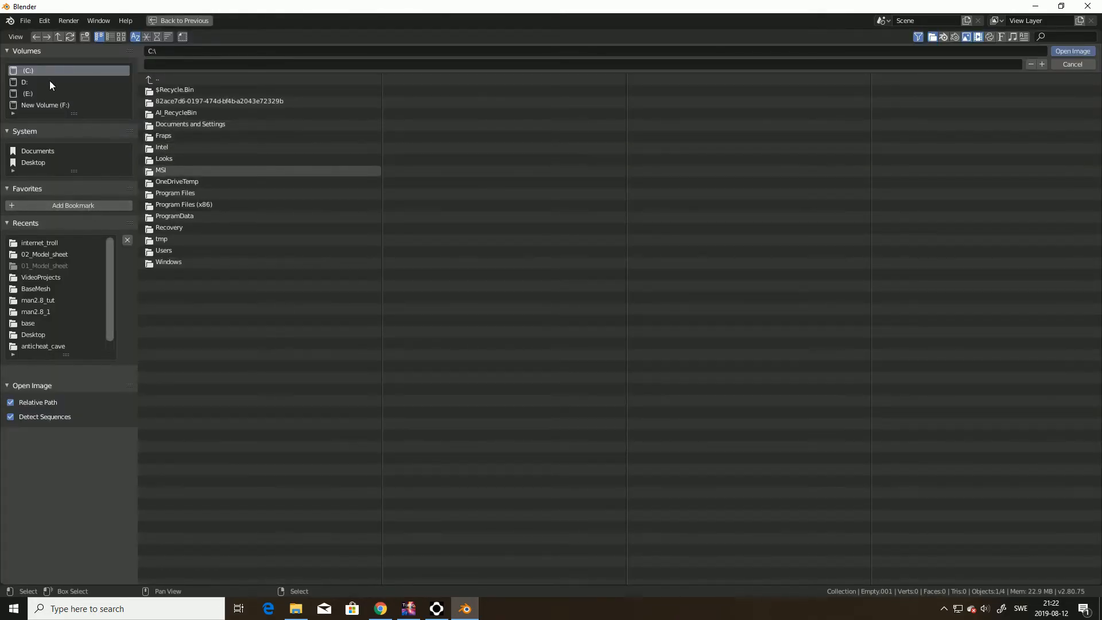
pyautogui.click(50, 105)
pyautogui.doubleClick(178, 103)
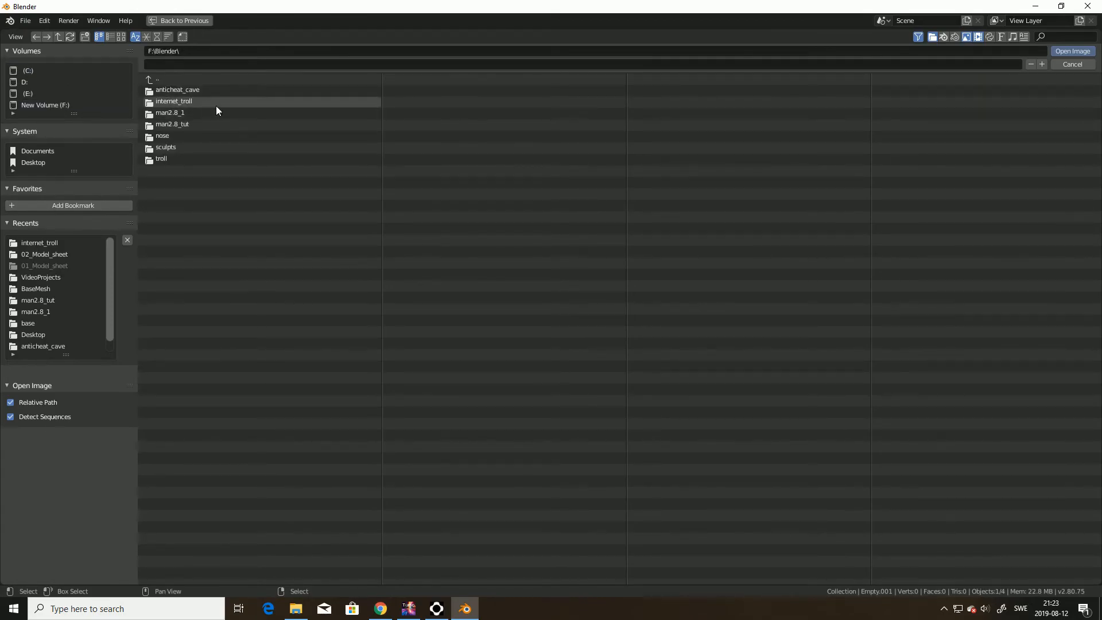
pyautogui.doubleClick(195, 101)
pyautogui.click(219, 102)
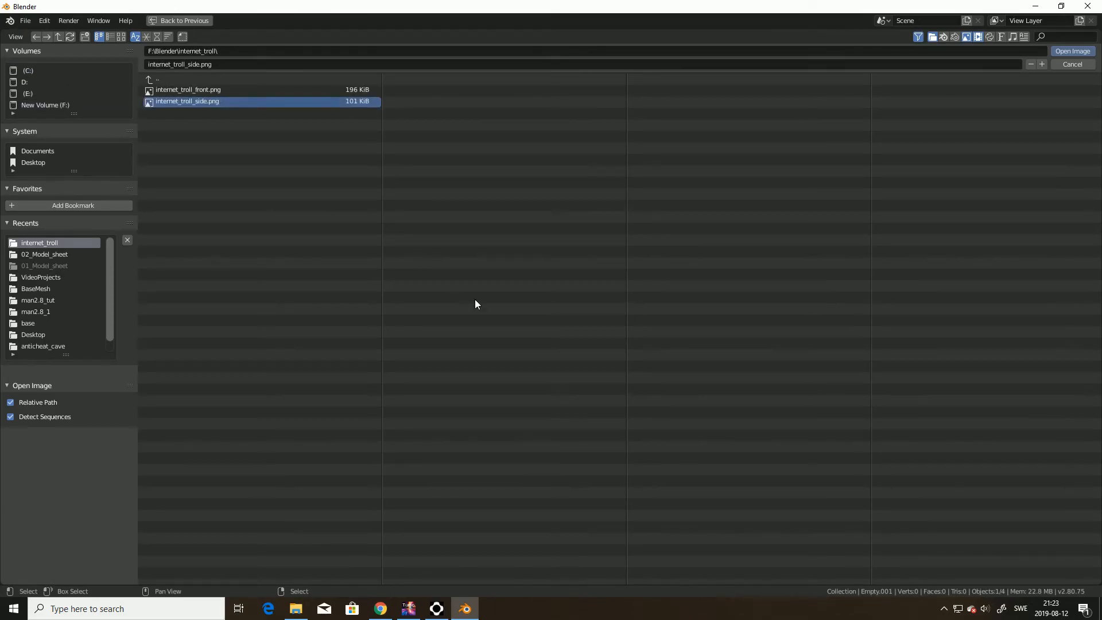
pyautogui.click(1064, 52)
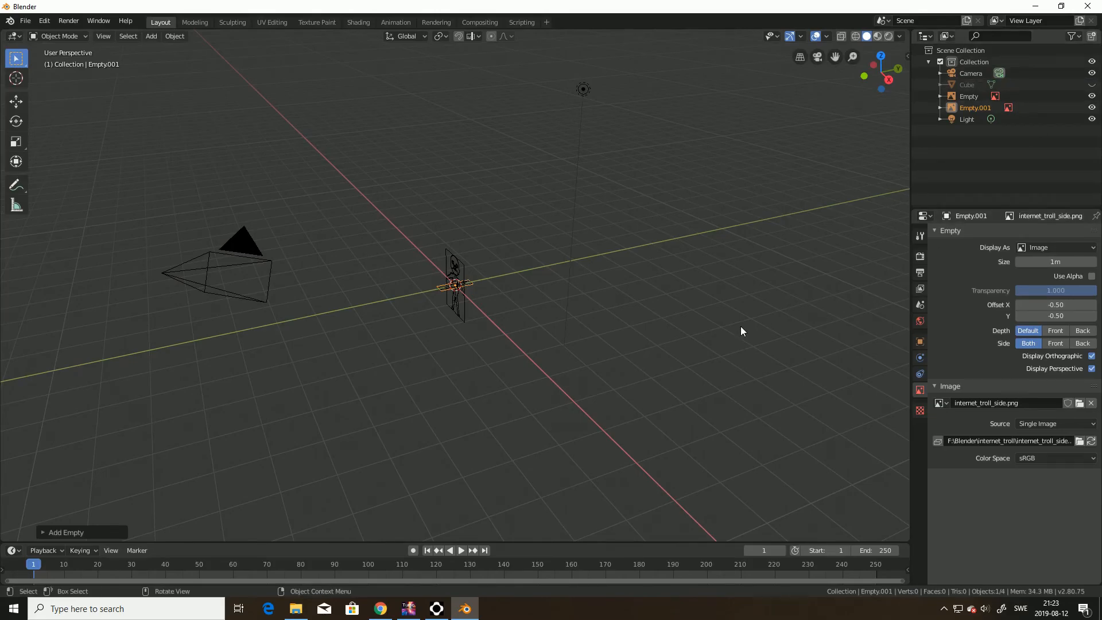
# Rotate the side reference empty 90° about the global X axis and 90° about the global Z axis
pyautogui.scroll(8, 484, 316)
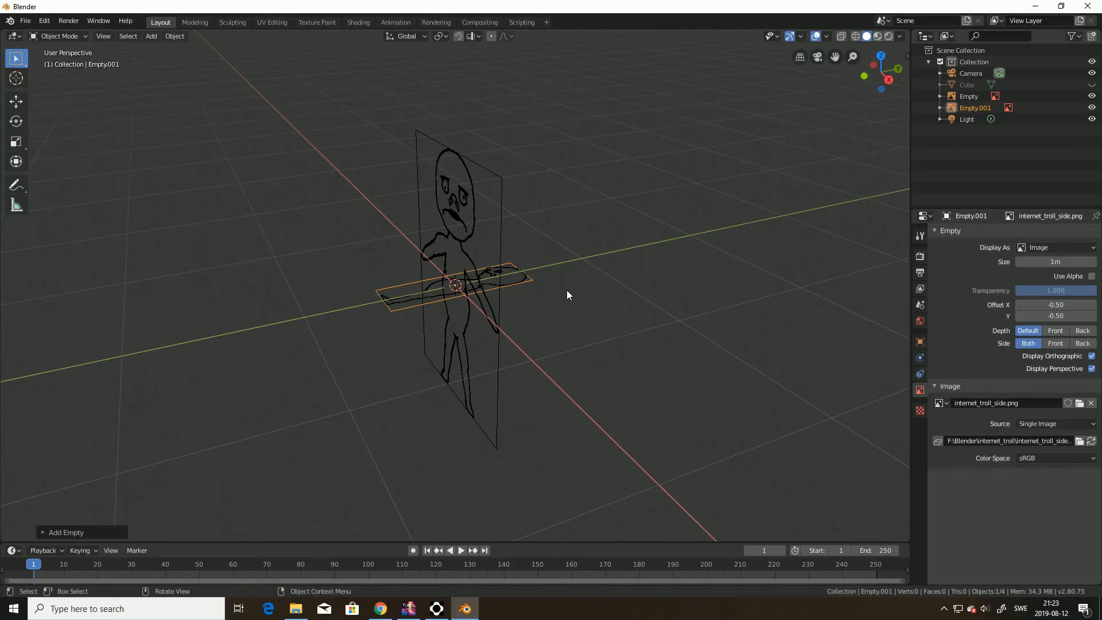
pyautogui.press('r')
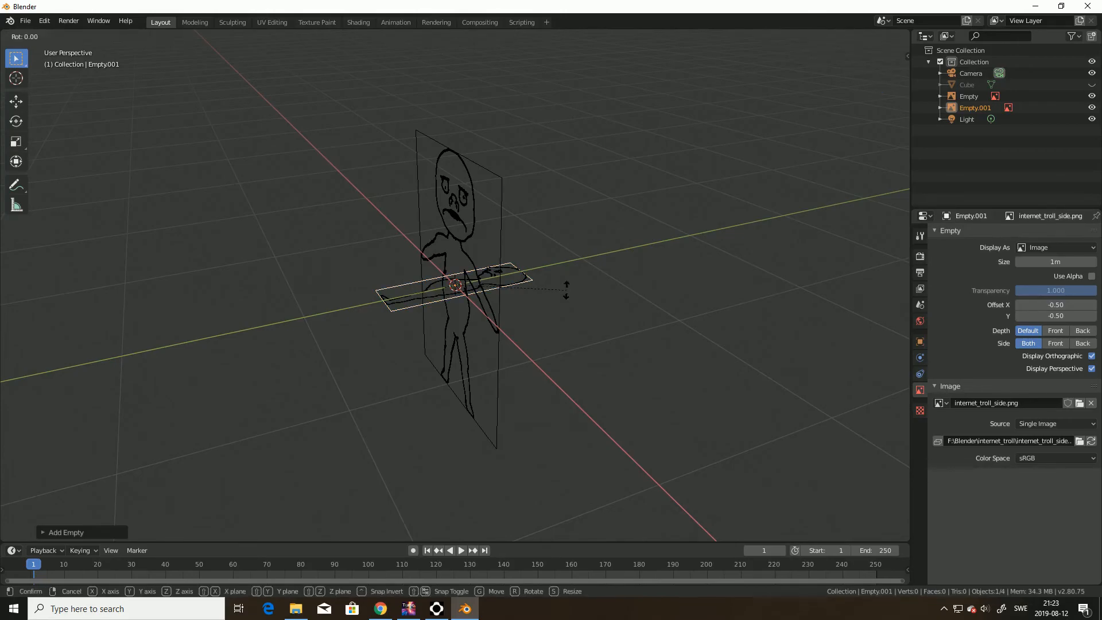
pyautogui.write('x90')
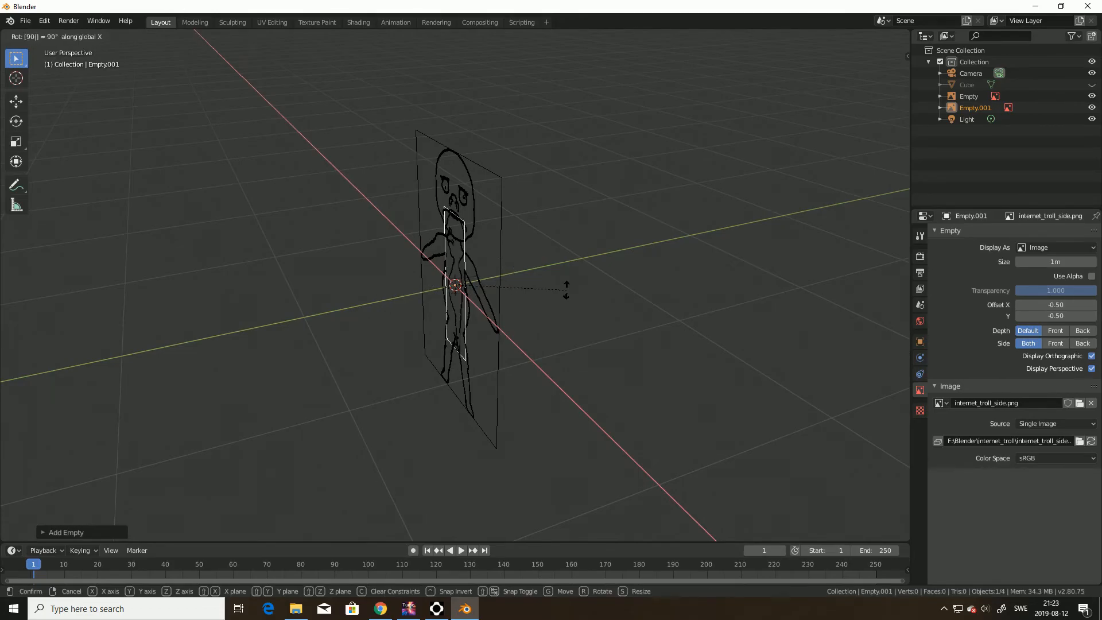
pyautogui.press('Return')
pyautogui.press('r')
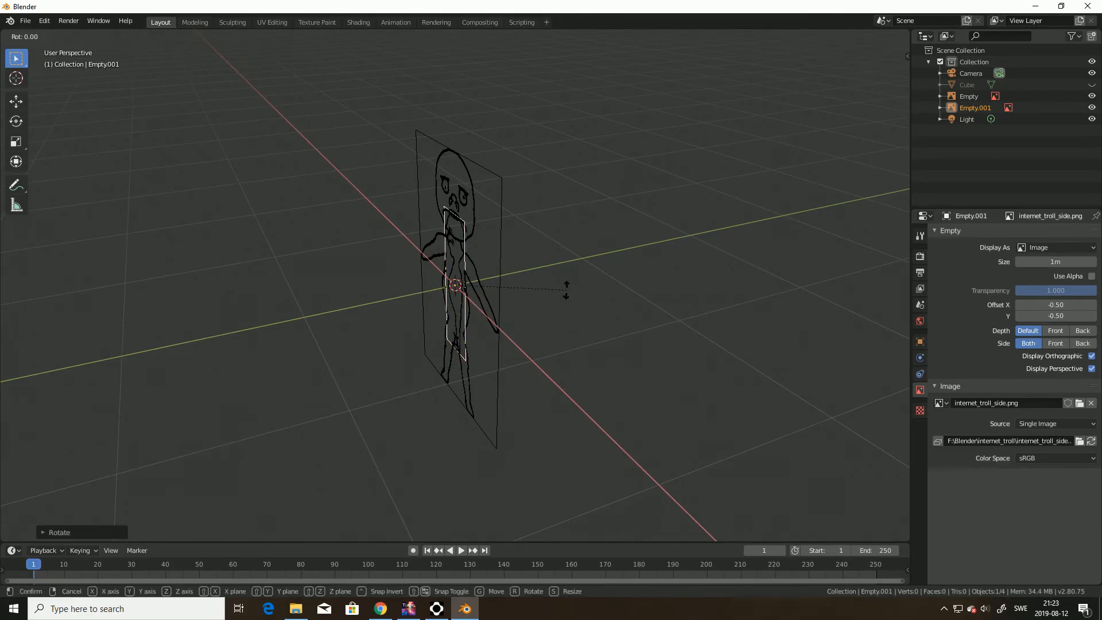
pyautogui.write('z90')
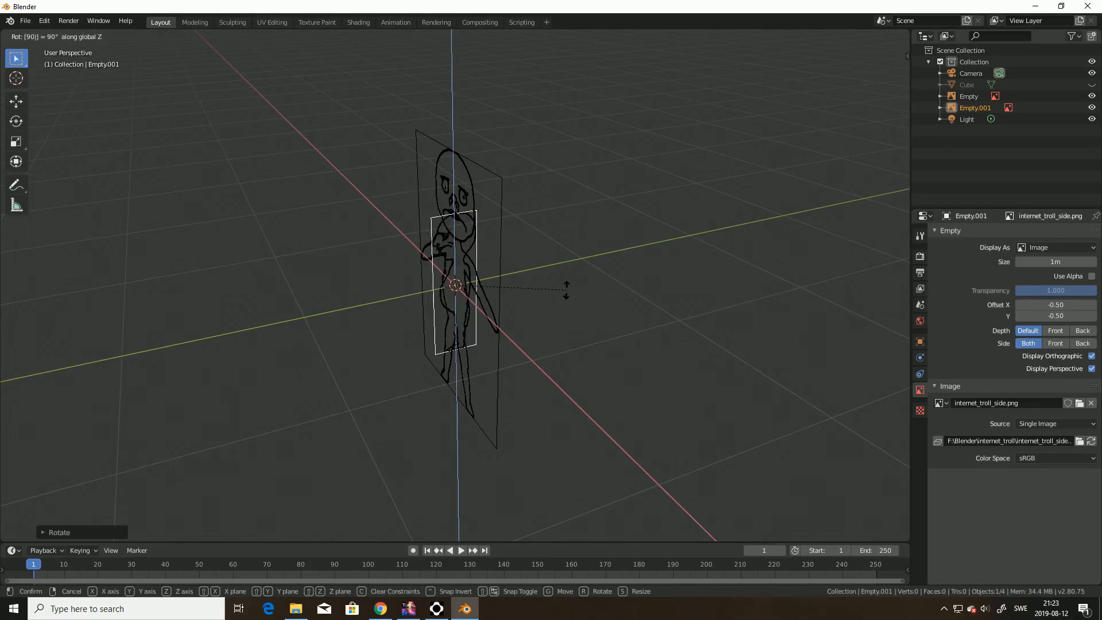
pyautogui.press('Return')
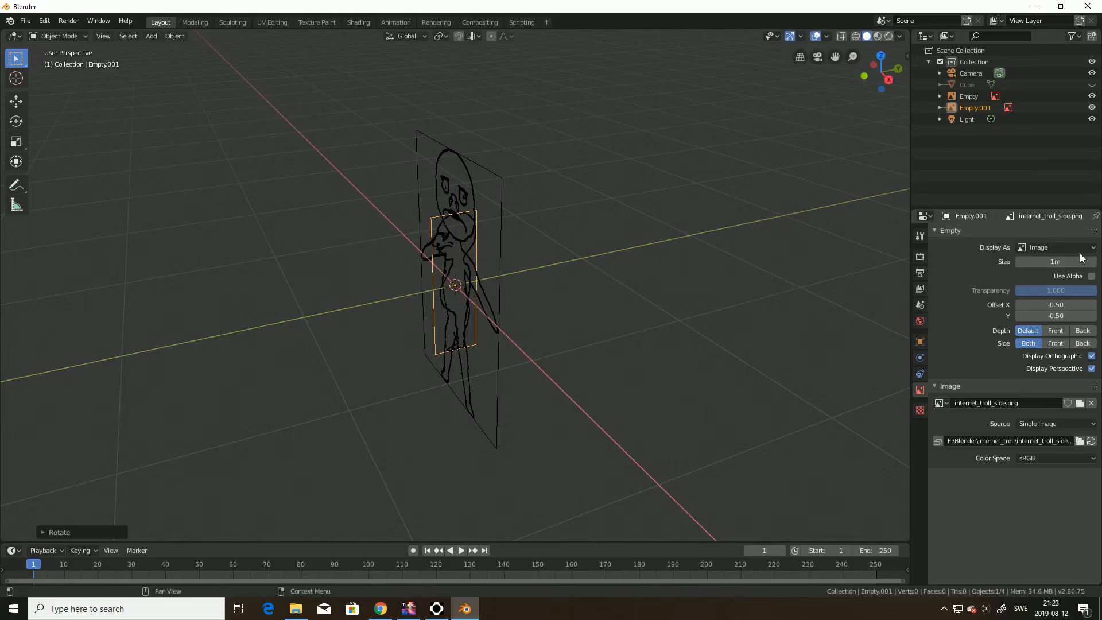
# Set the side reference empty's size to 1.8 m
pyautogui.click(1060, 262)
pyautogui.write('1.8')
pyautogui.press('Return')
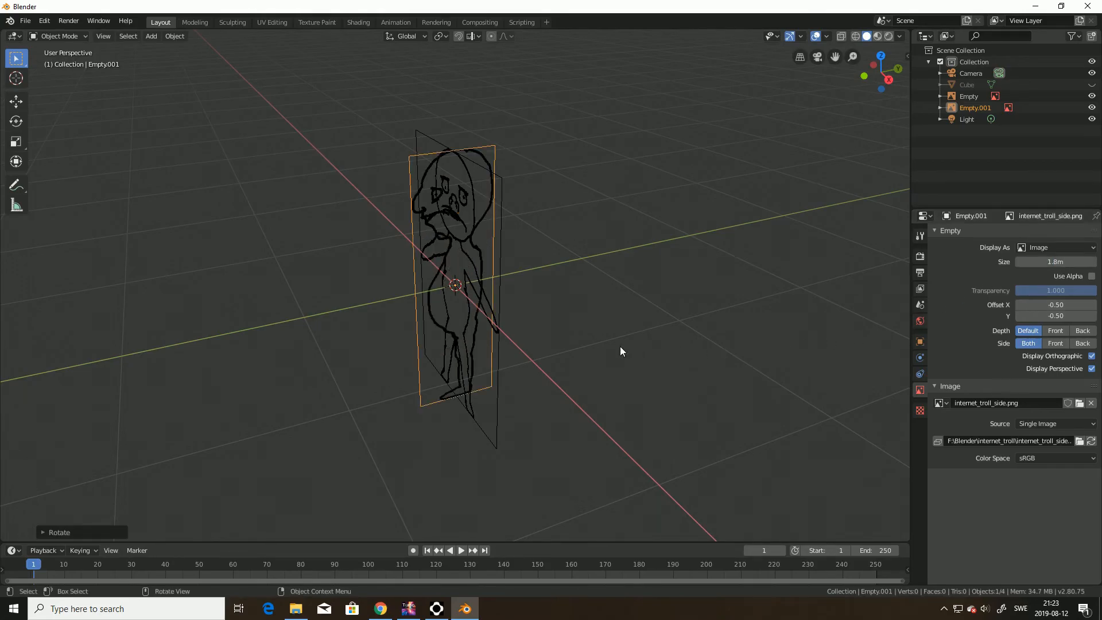
# Compare the alignment of the two reference images in the front and right orthographic views and in perspective
pyautogui.scroll(2, 619, 346)
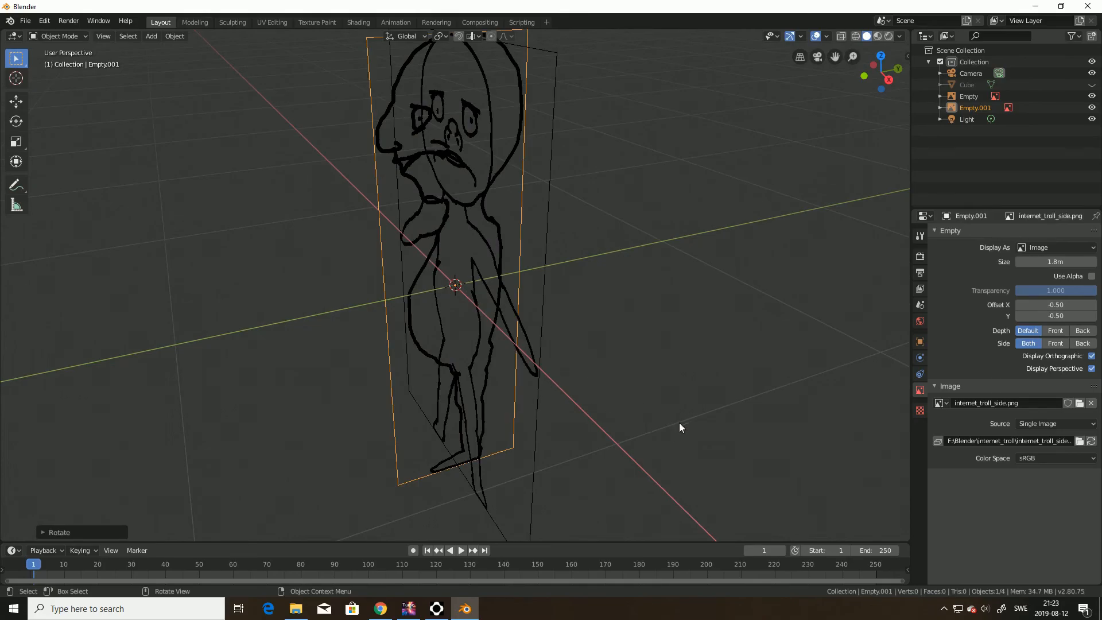
pyautogui.moveTo(688, 430); pyautogui.dragTo(784, 411, button='middle')
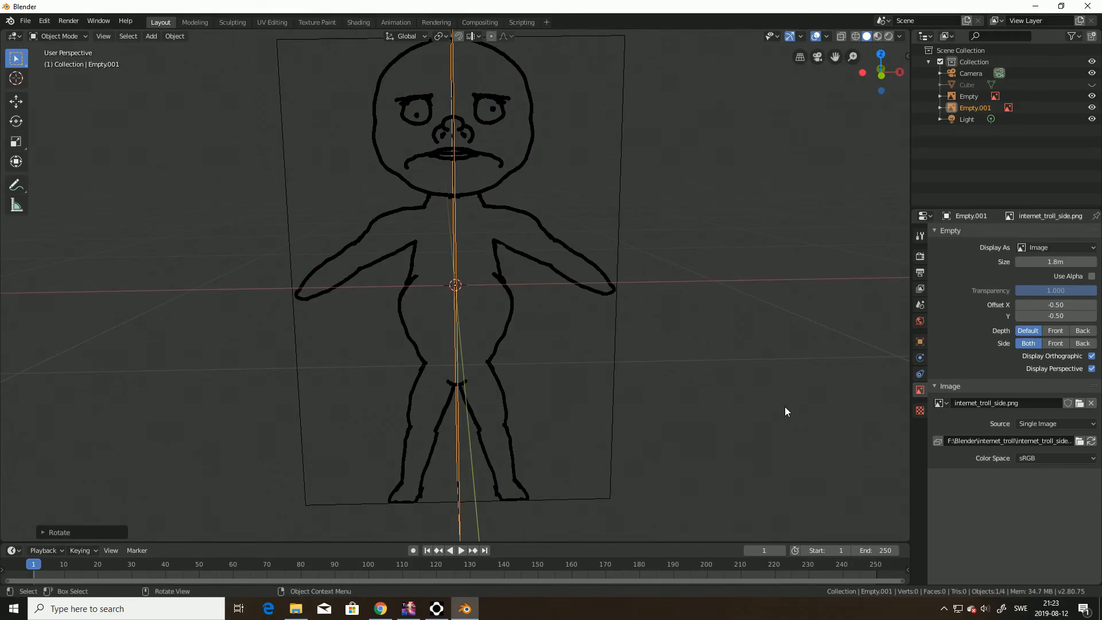
pyautogui.scroll(-2, 784, 405)
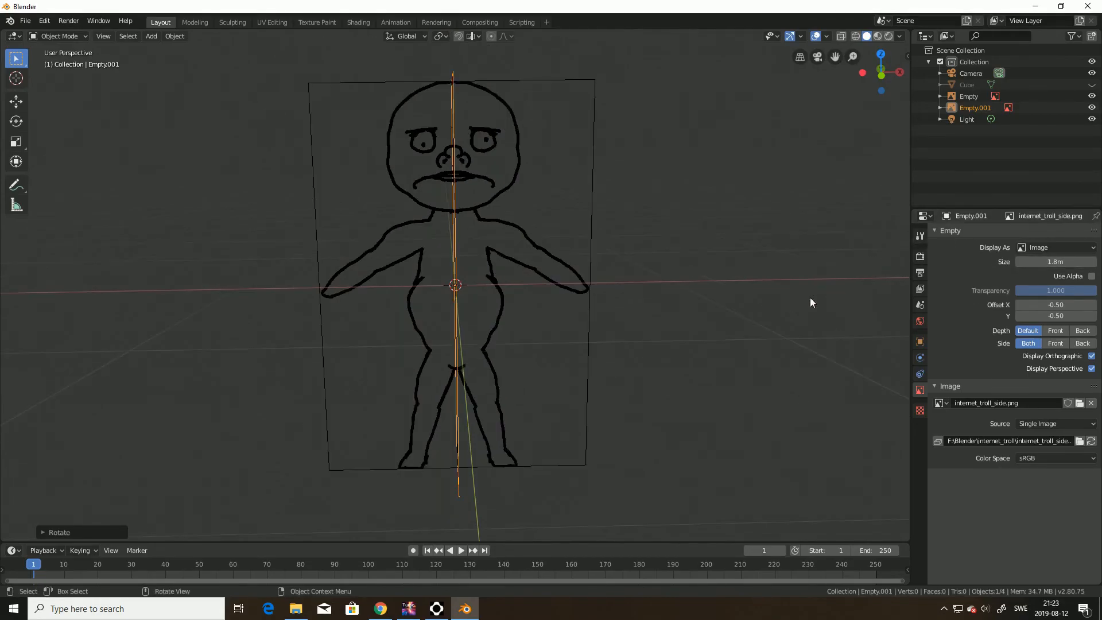
pyautogui.press('KP_1')
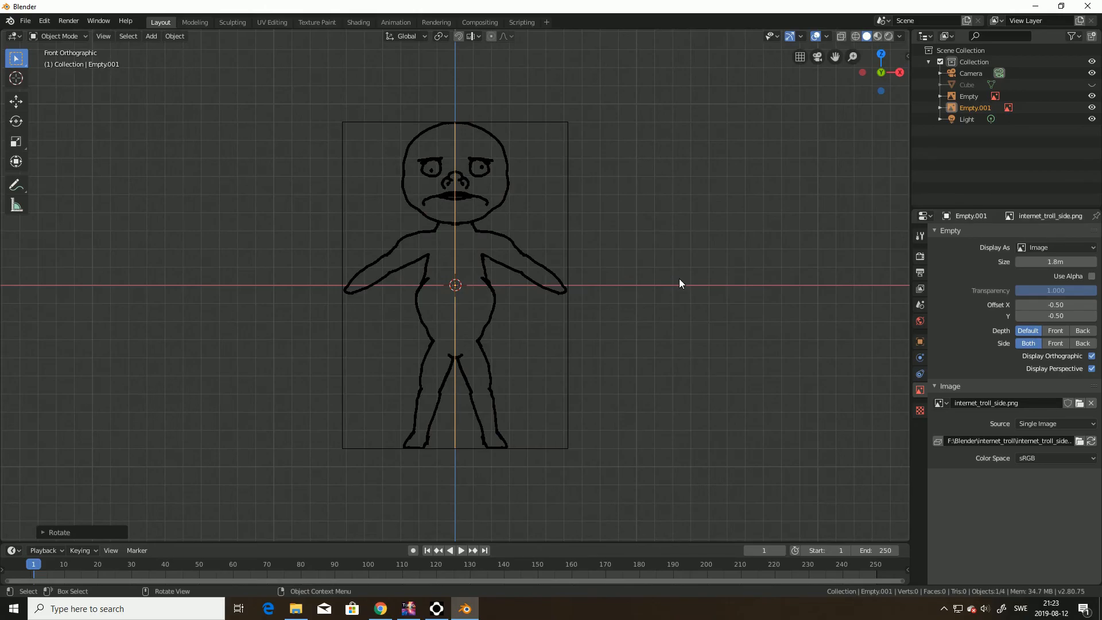
pyautogui.press('KP_3')
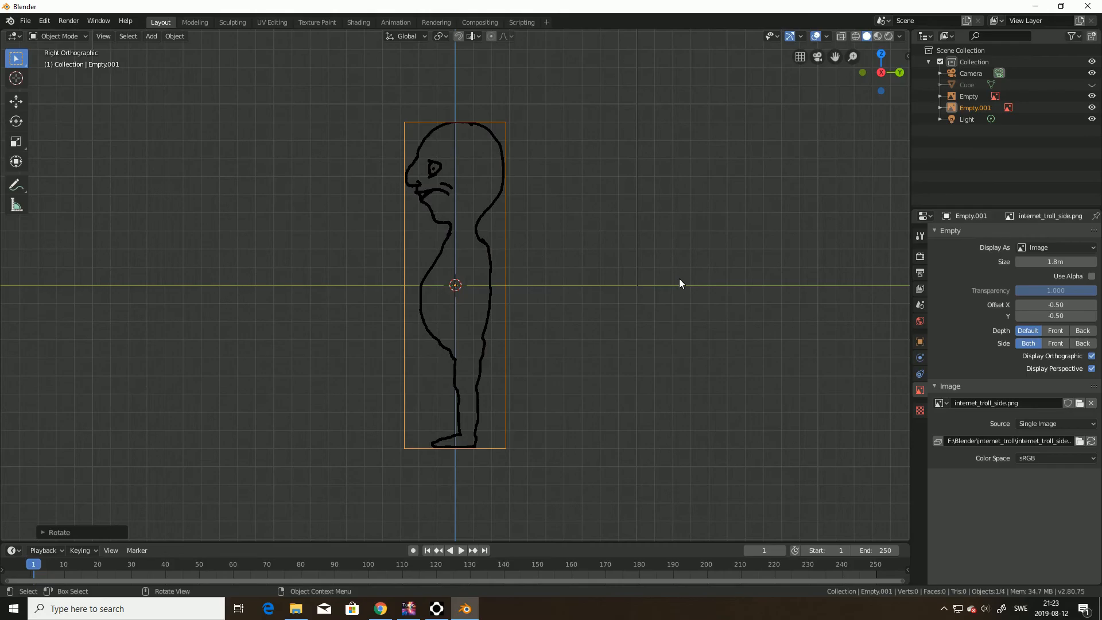
pyautogui.press('KP_1')
pyautogui.press('KP_3')
pyautogui.press('KP_1')
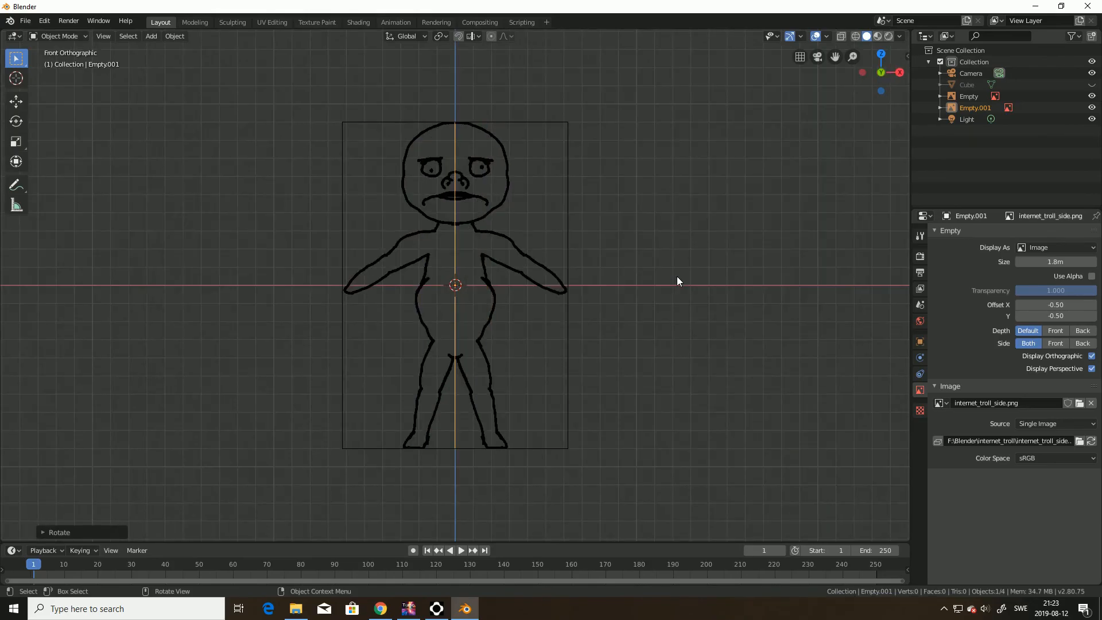
pyautogui.moveTo(720, 284); pyautogui.dragTo(667, 325, button='middle')
pyautogui.scroll(-1, 677, 332)
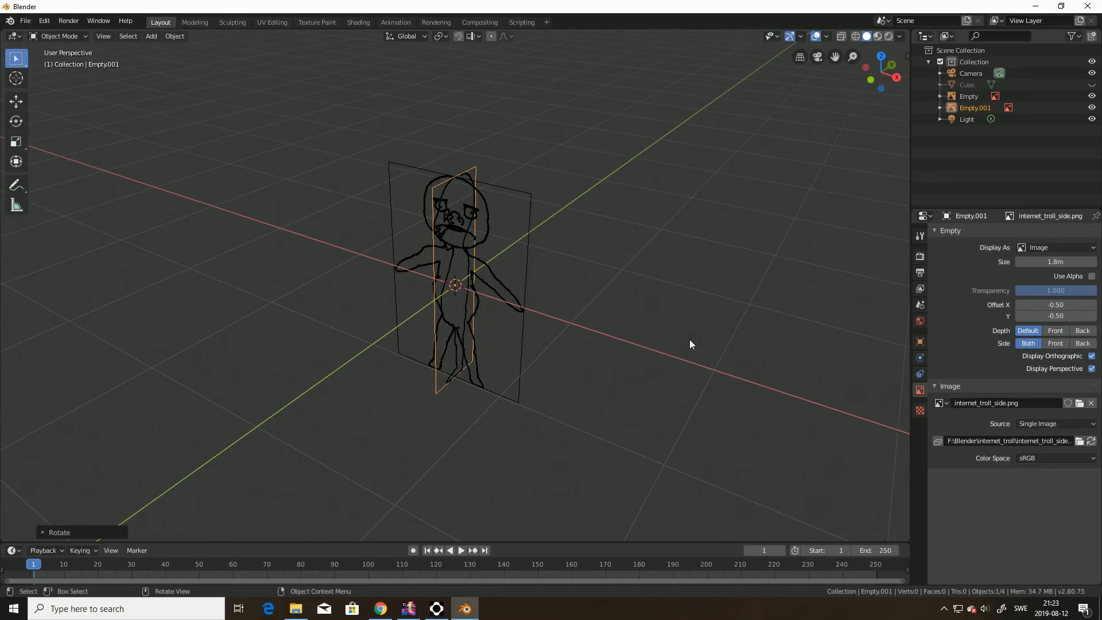
# Save the scene as internet_troll.blend in the folder F:\Blender\internet_troll
pyautogui.click(25, 20)
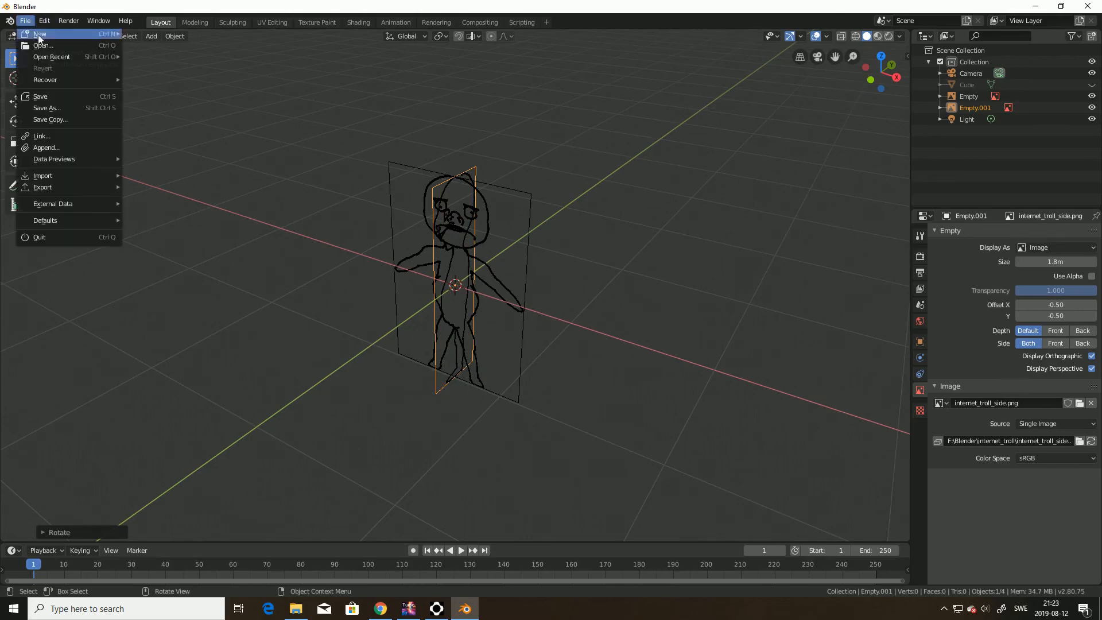
pyautogui.click(52, 98)
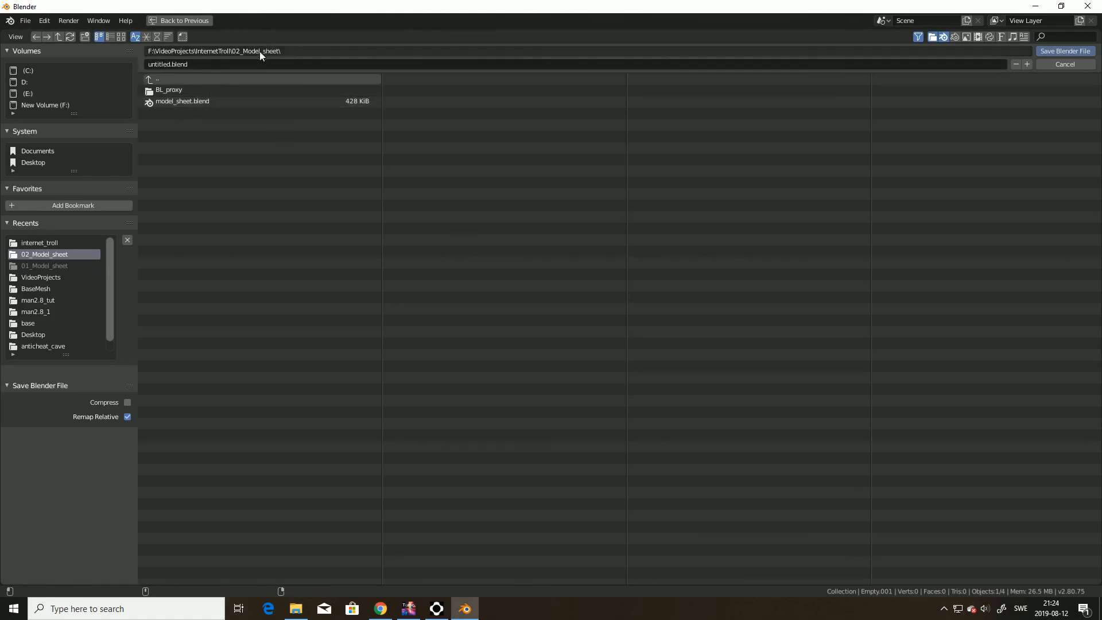
pyautogui.click(38, 105)
pyautogui.click(178, 101)
pyautogui.click(181, 102)
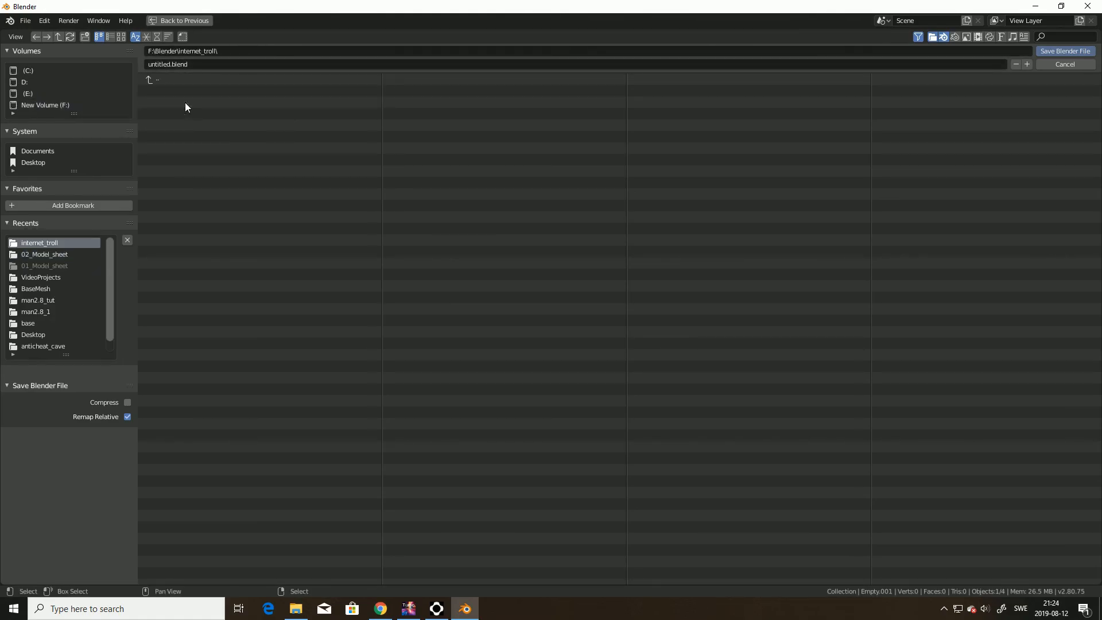
pyautogui.click(166, 64)
pyautogui.moveTo(150, 64); pyautogui.dragTo(172, 64)
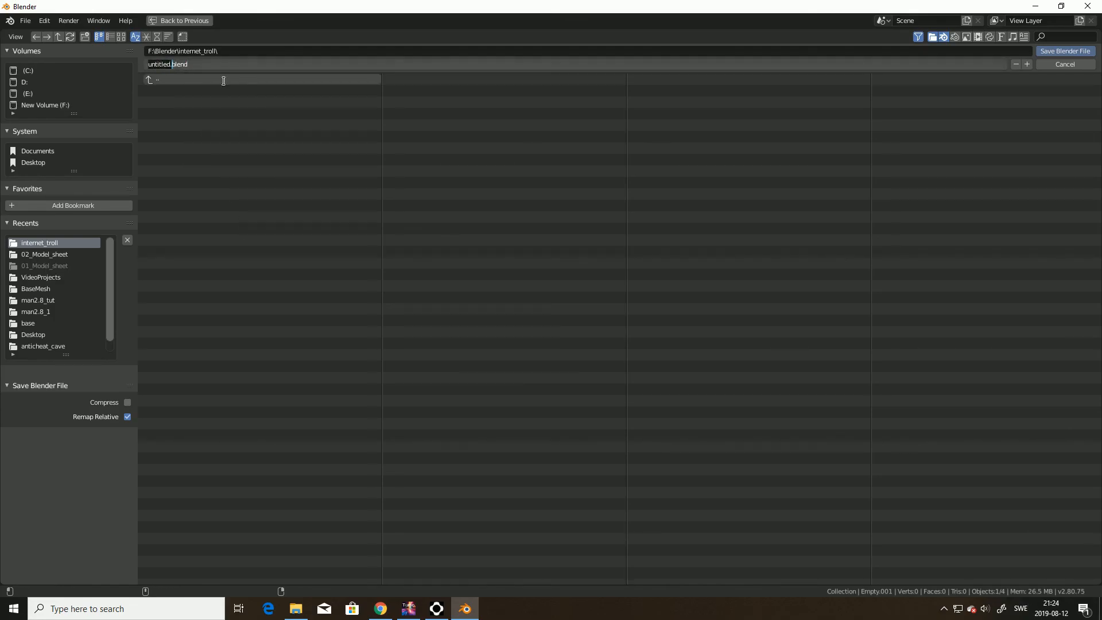
pyautogui.press('BackSpace')
pyautogui.write('internet_troll.')
pyautogui.press('Return')
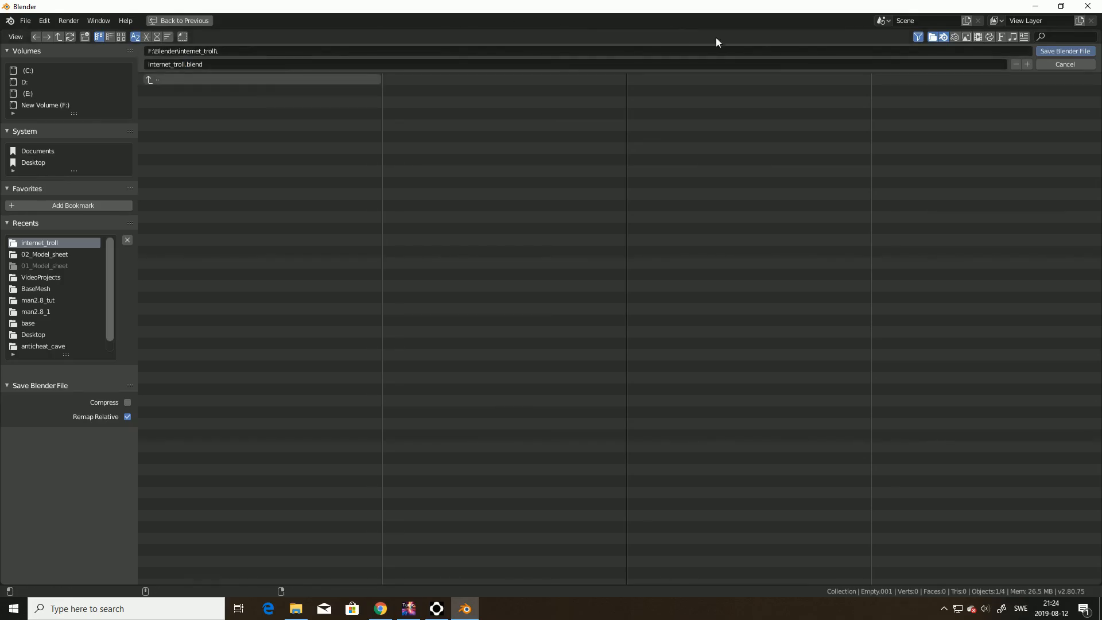
pyautogui.click(1065, 51)
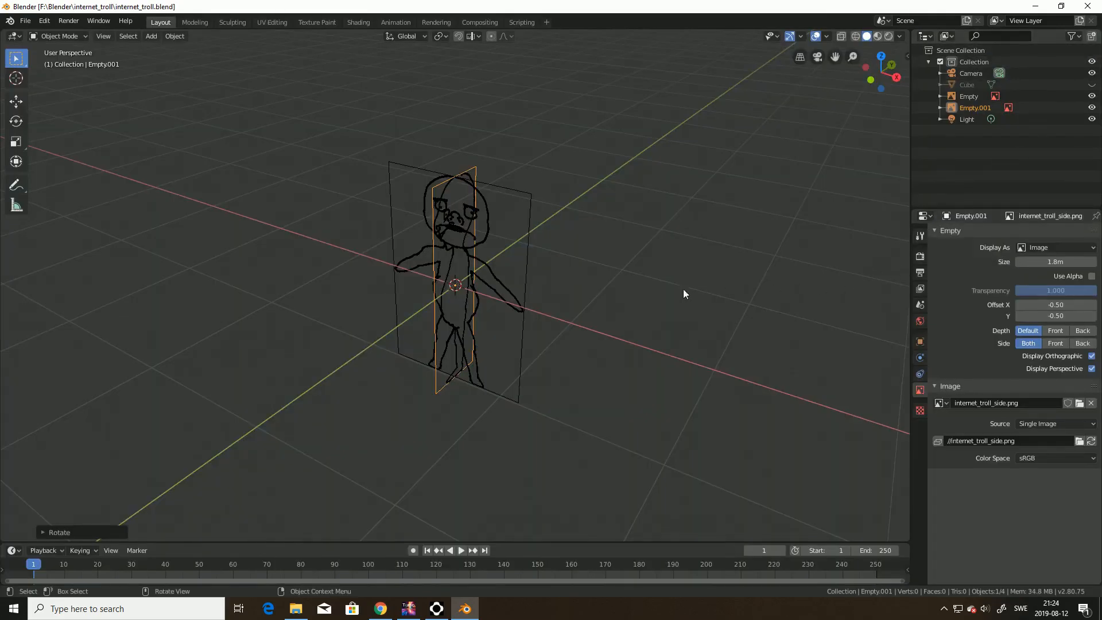